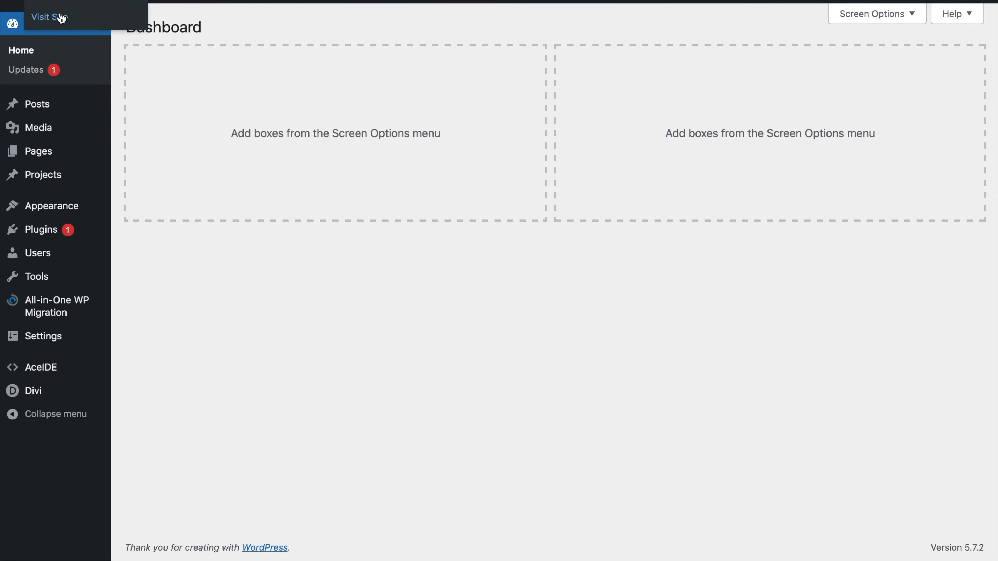
# Open the live site in a new browser tab, then return to the WordPress dashboard
pyautogui.rightClick(75, 16)
pyautogui.click(76, 21)
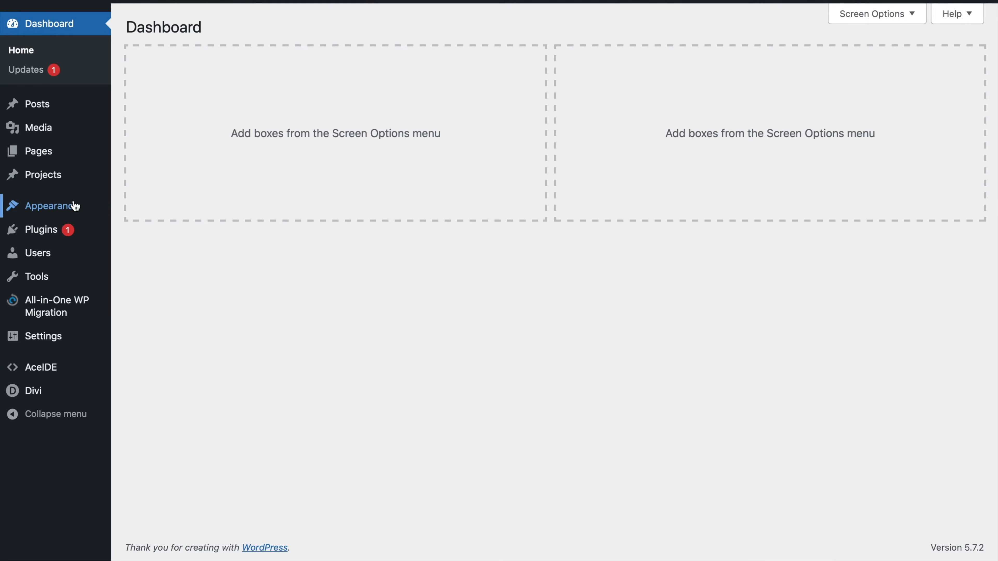
pyautogui.moveTo(103, 205)
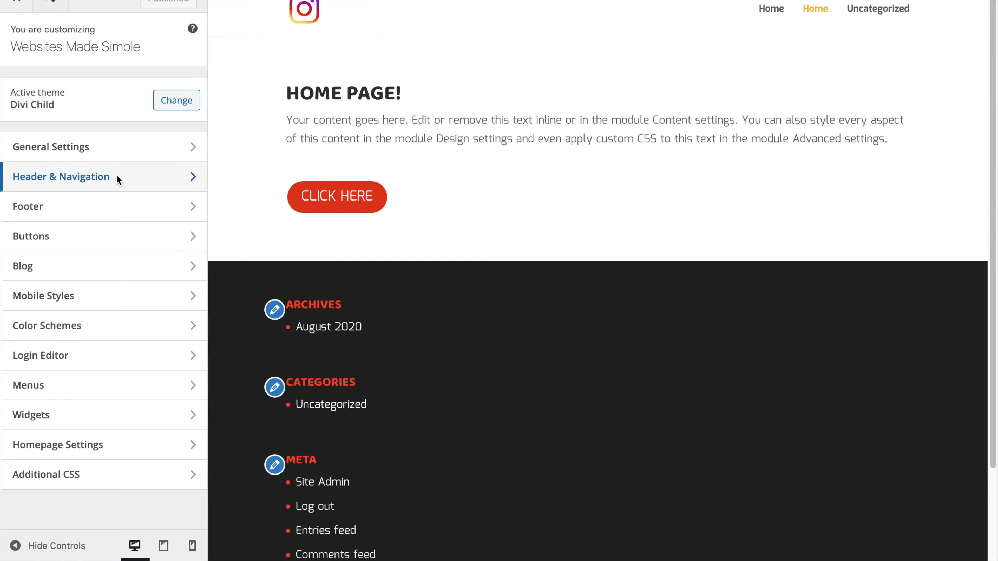
# Review the Primary Menu Bar options and narrow the site window to phone width
pyautogui.click(118, 178)
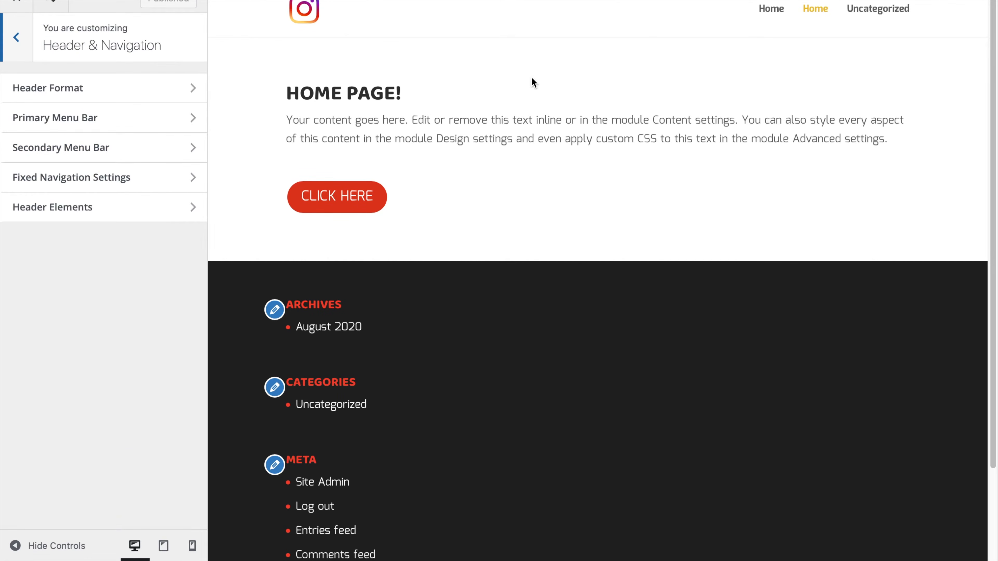
pyautogui.click(142, 92)
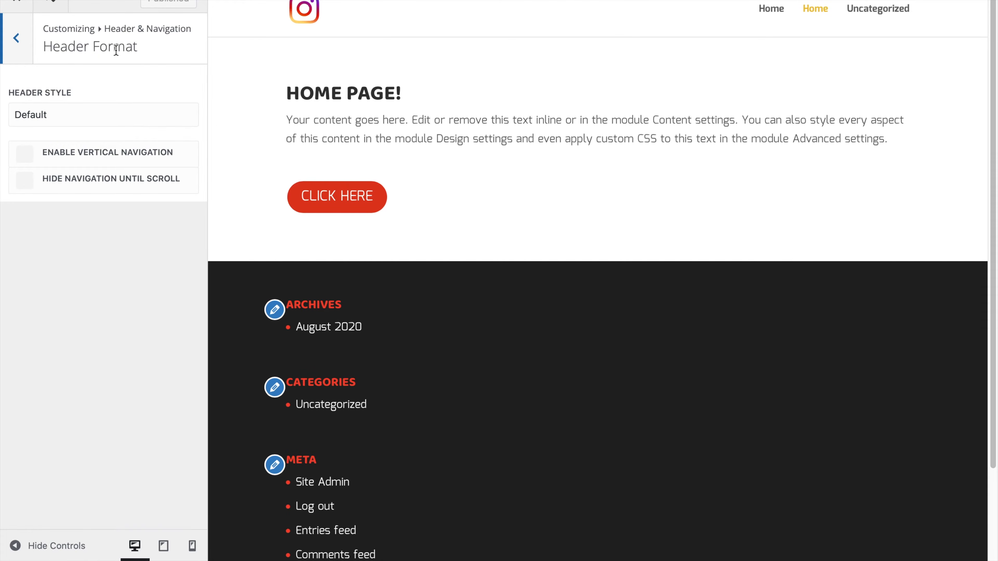
pyautogui.click(15, 51)
pyautogui.click(69, 125)
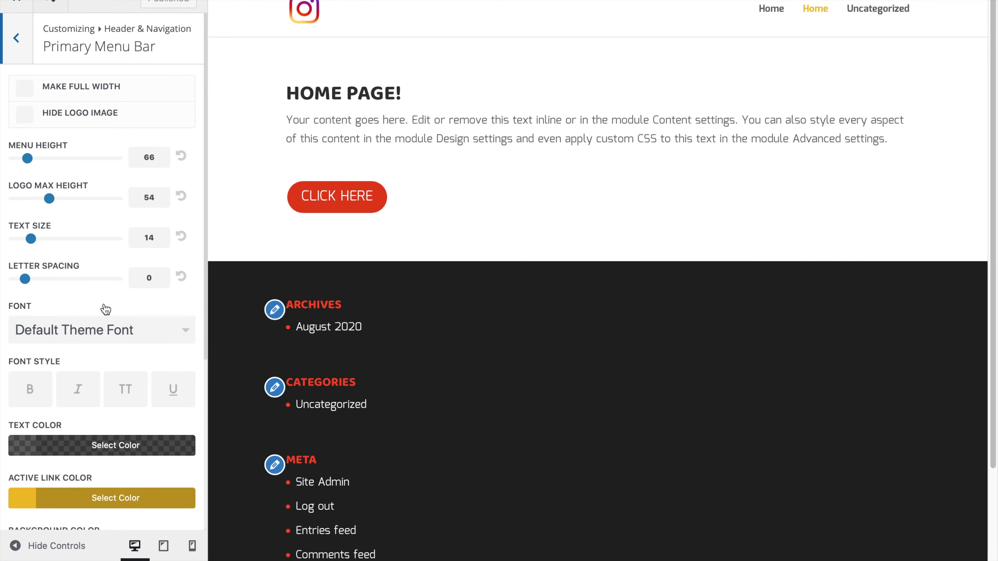
pyautogui.scroll(-5, 107, 299)
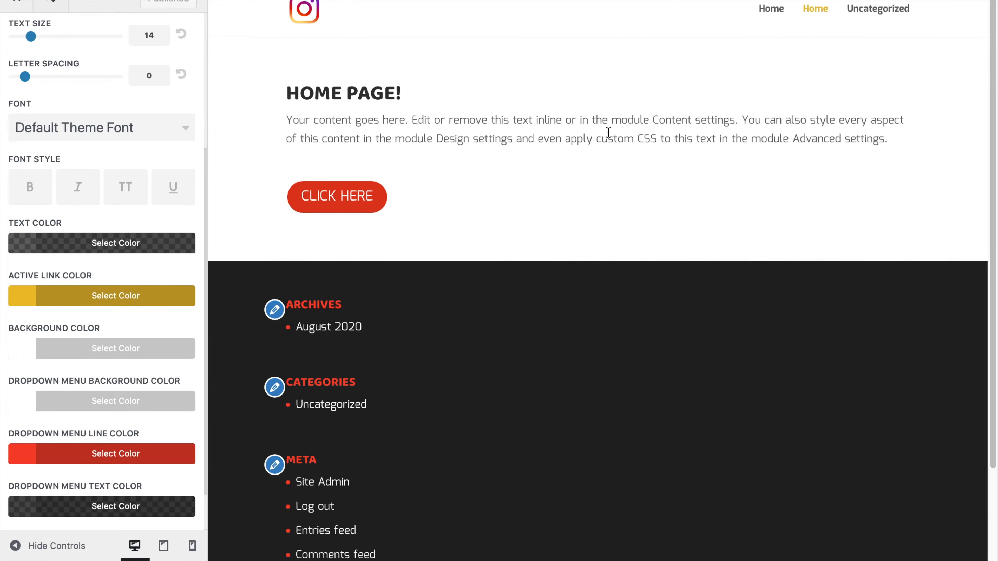
pyautogui.scroll(-2, 84, 344)
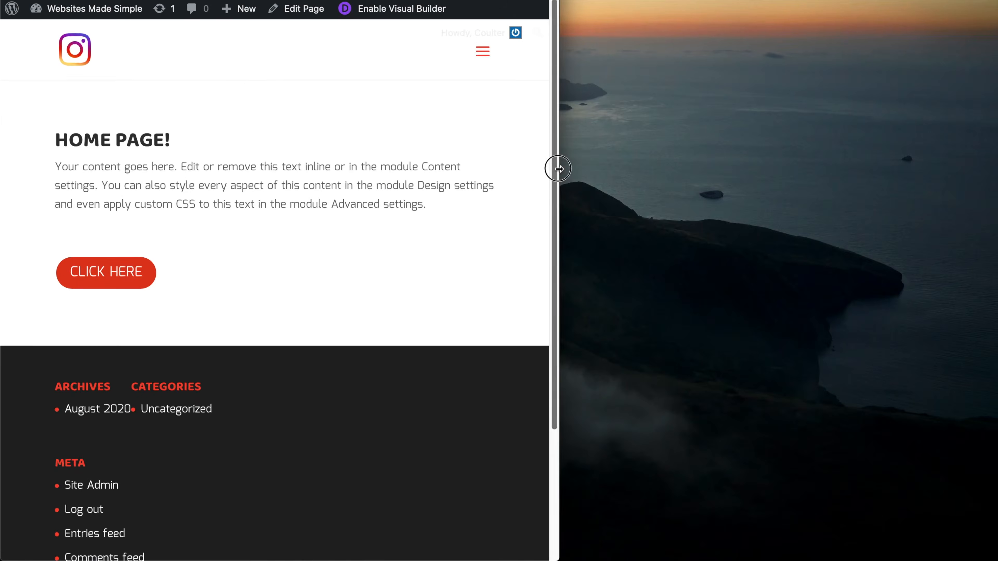
pyautogui.moveTo(555, 167); pyautogui.dragTo(519, 167)
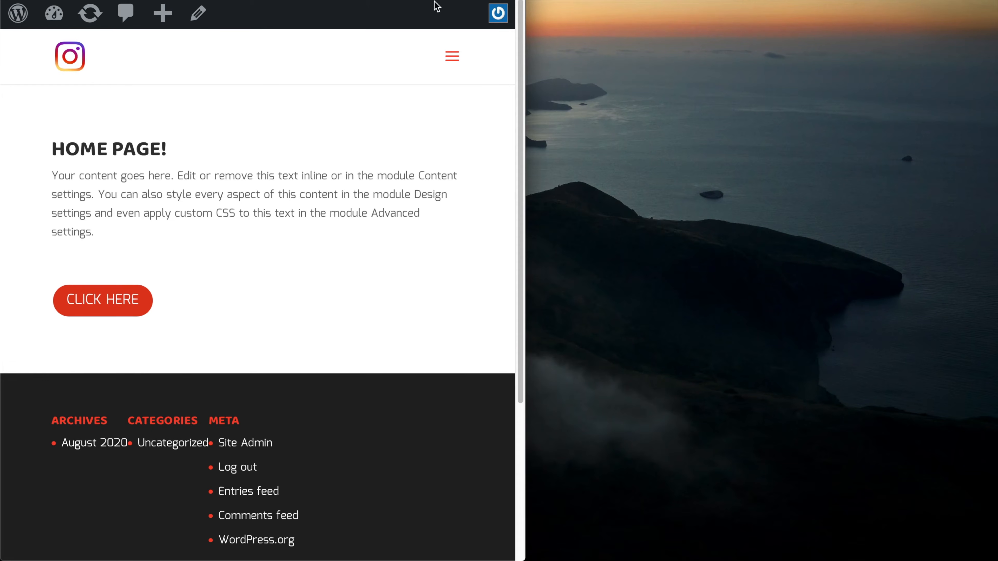
# Test the mobile hamburger menu and preview the header at tablet, mobile and desktop widths
pyautogui.click(451, 59)
pyautogui.click(451, 59)
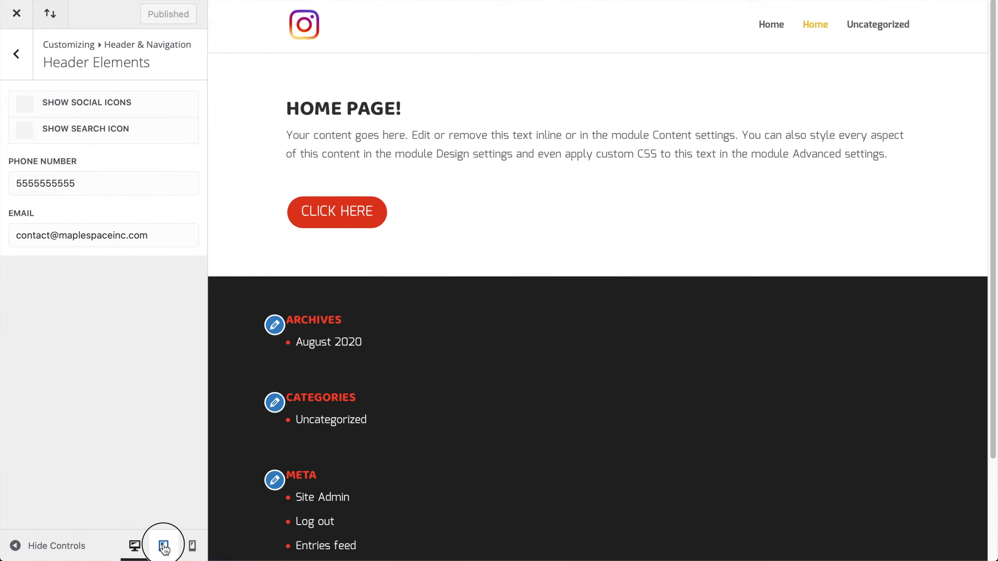
pyautogui.click(166, 545)
pyautogui.click(193, 546)
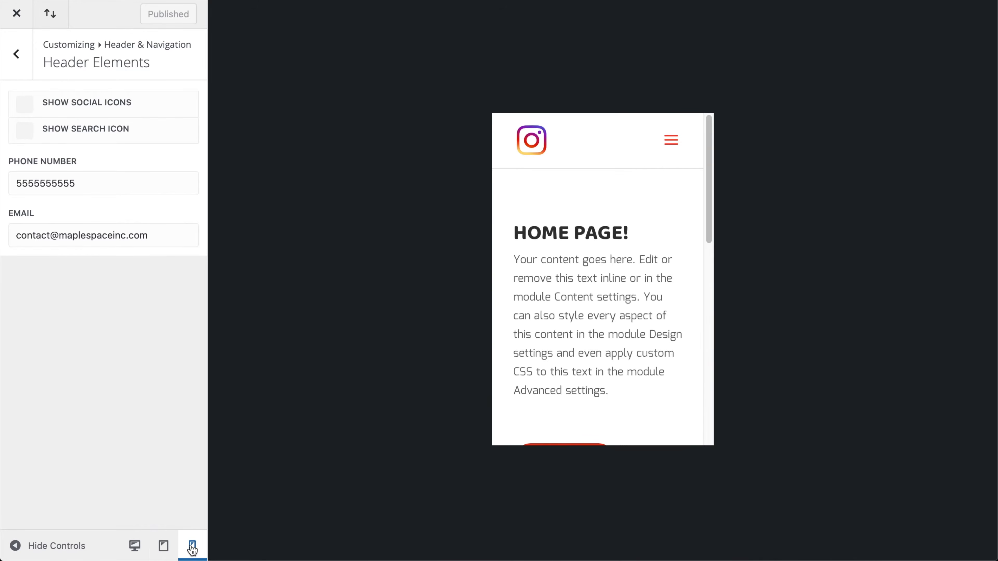
pyautogui.click(164, 546)
pyautogui.click(135, 546)
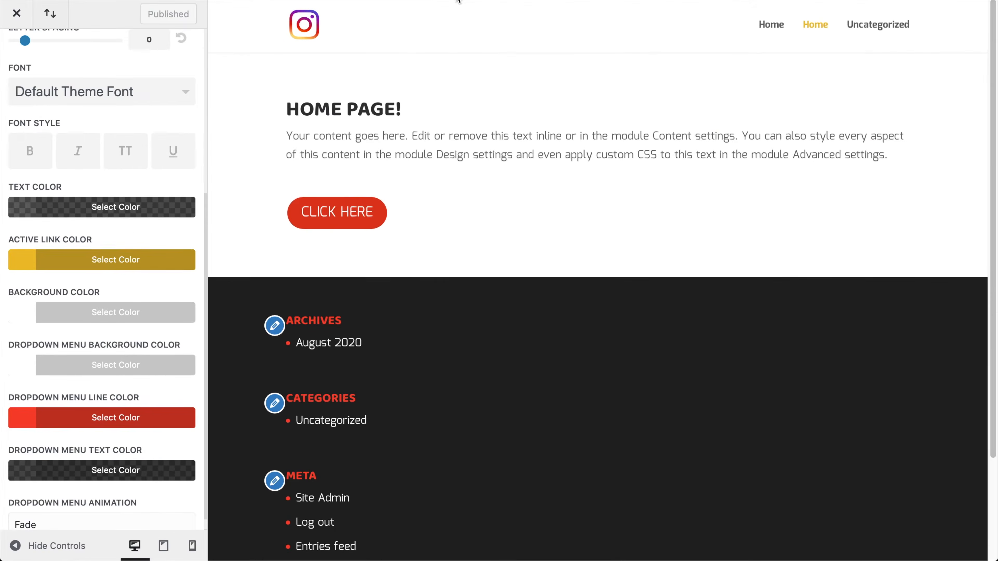
# Keep the dropdown menu animation at Fade and return to the Header & Navigation list
pyautogui.scroll(-1, 95, 332)
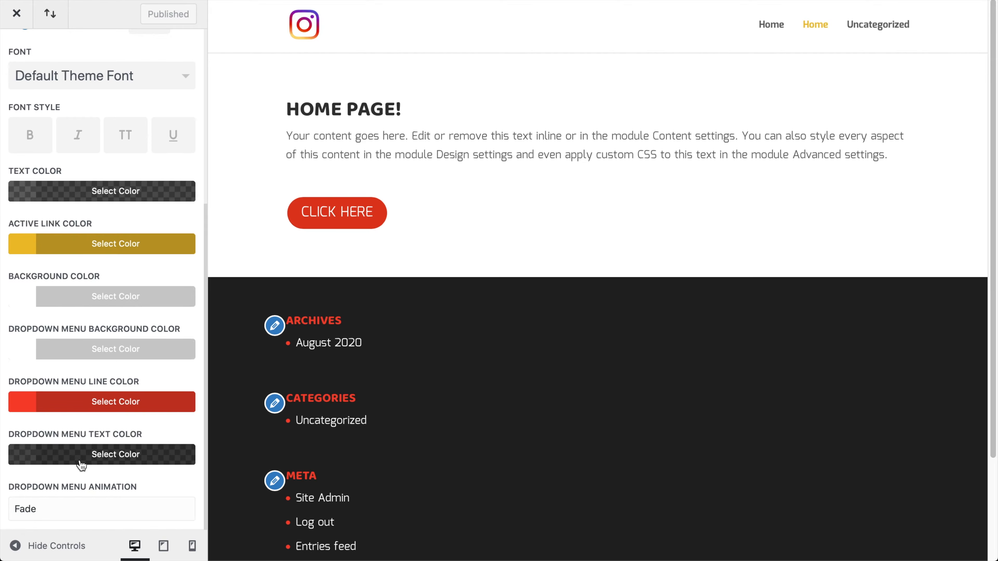
pyautogui.click(59, 514)
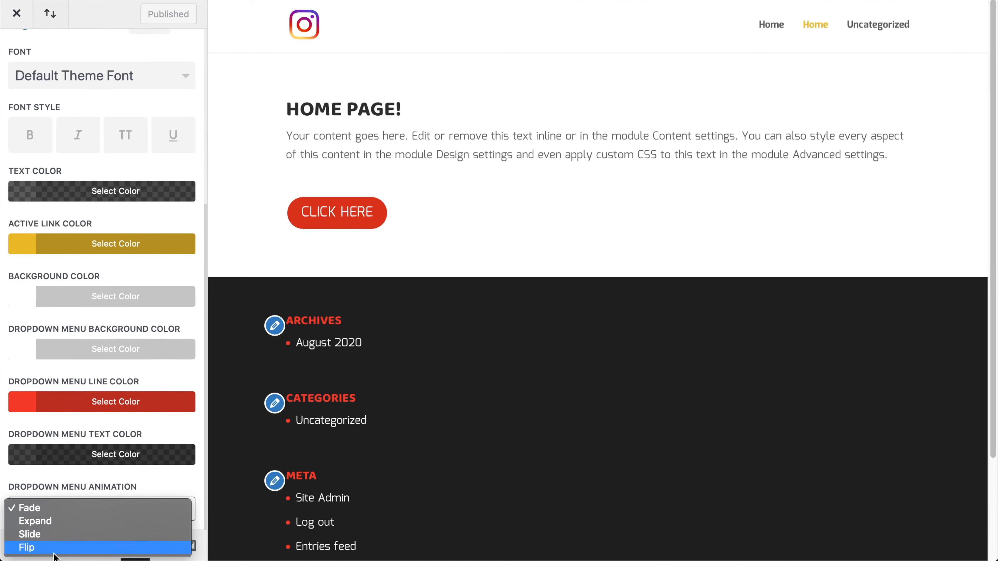
pyautogui.click(78, 486)
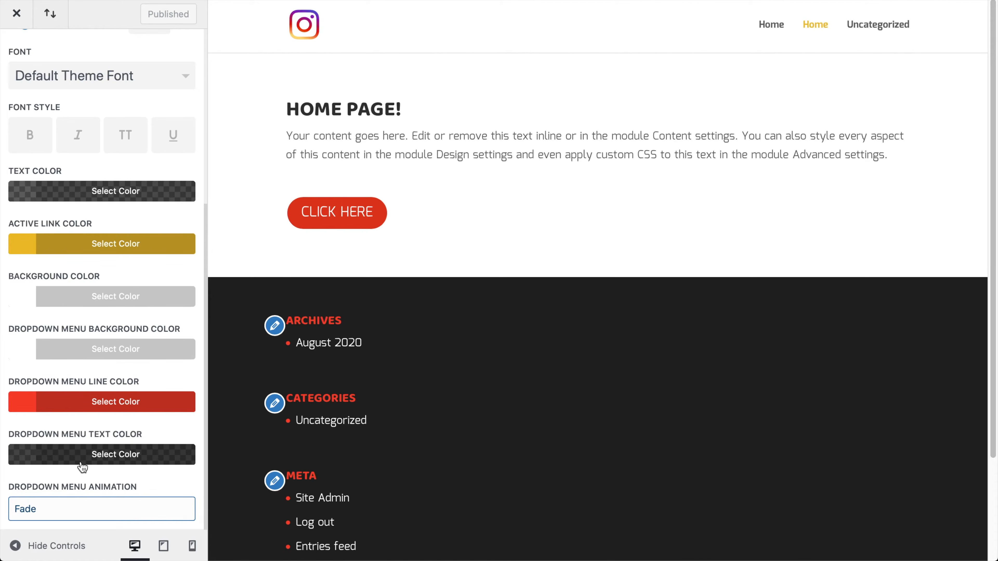
pyautogui.scroll(6, 38, 63)
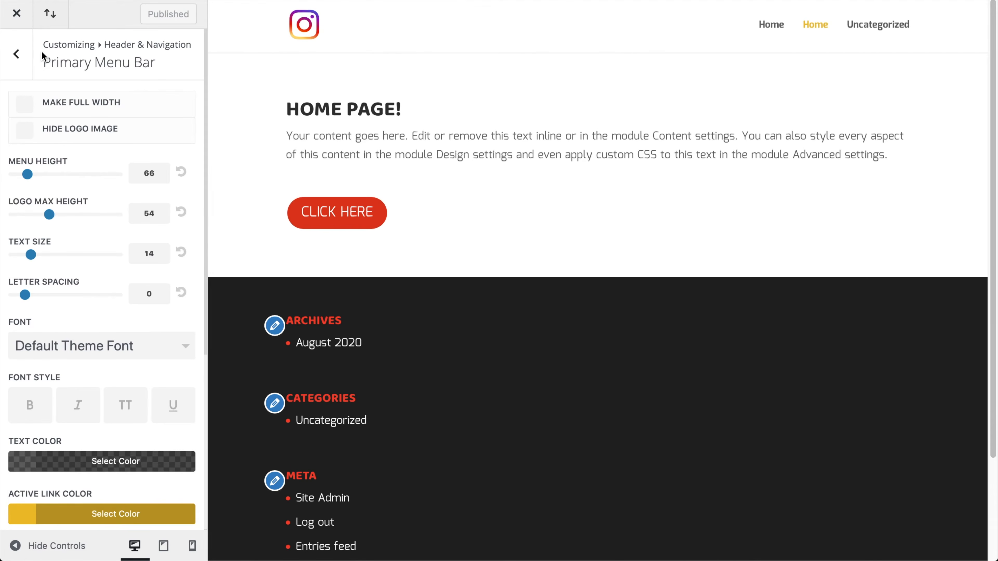
pyautogui.scroll(-5, 54, 138)
pyautogui.scroll(5, 55, 137)
pyautogui.click(20, 55)
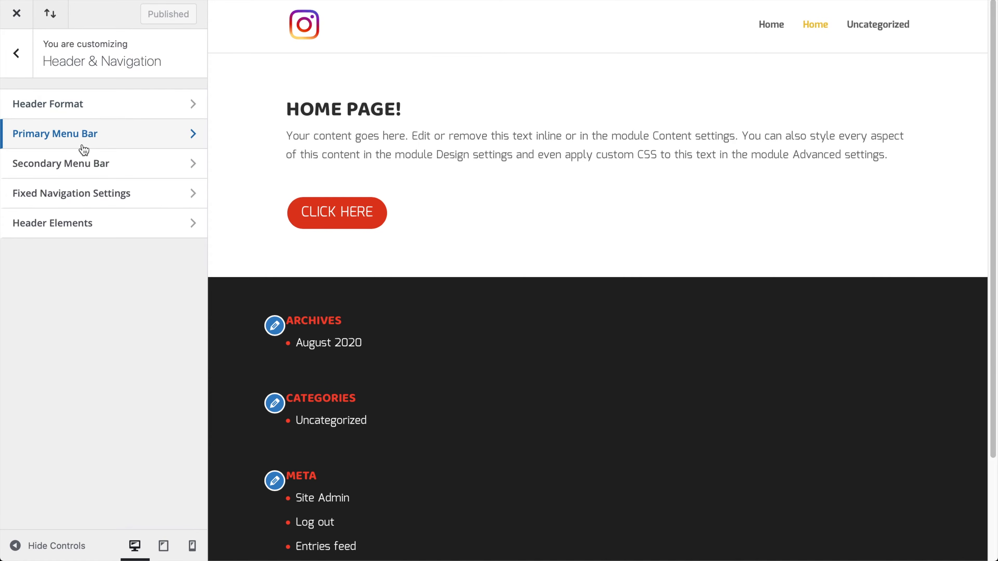
# Tick Make Full Width for the Secondary Menu Bar, then go to Fixed Navigation Settings
pyautogui.click(59, 165)
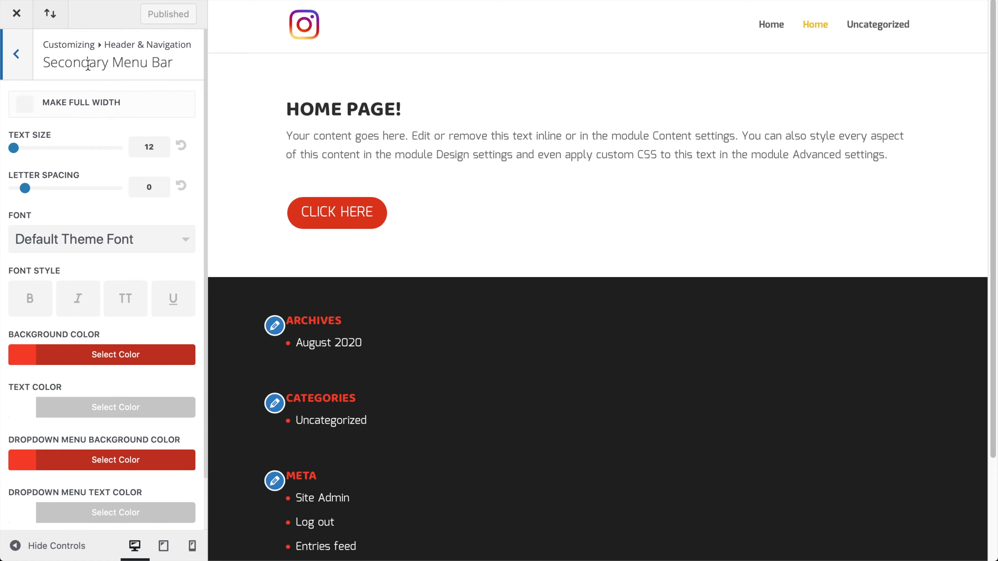
pyautogui.scroll(-2, 122, 312)
pyautogui.scroll(2, 122, 311)
pyautogui.click(22, 103)
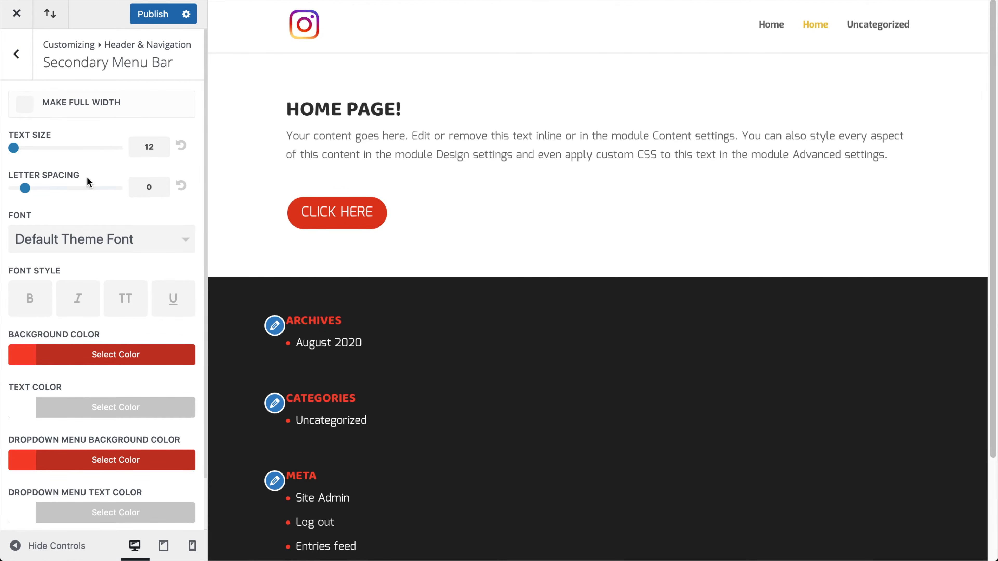
pyautogui.scroll(-2, 90, 273)
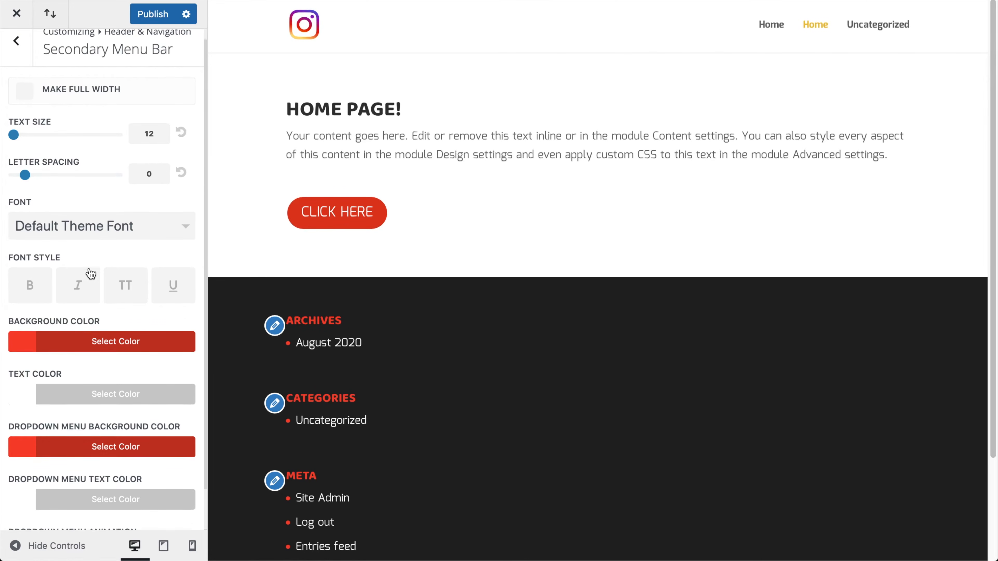
pyautogui.scroll(2, 62, 36)
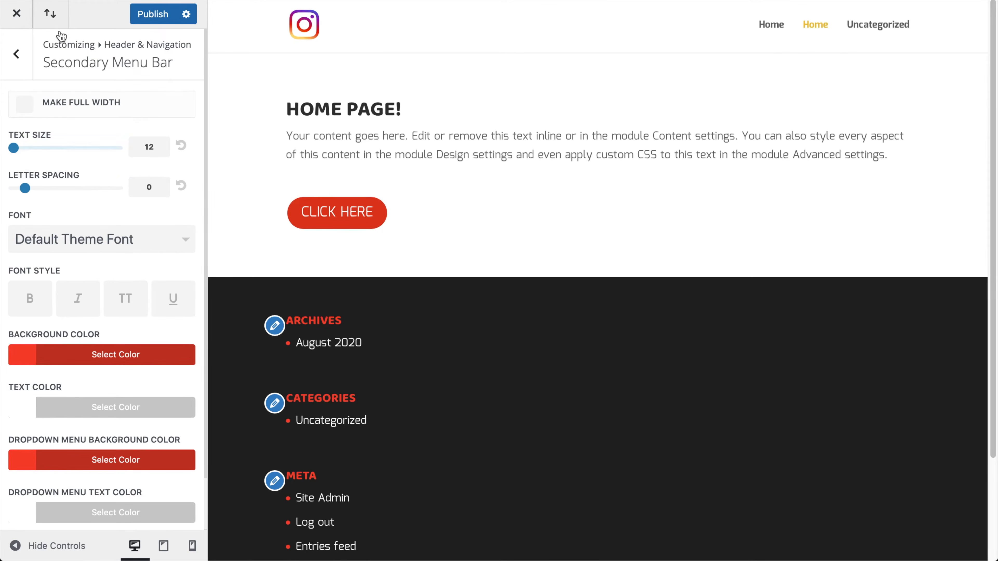
pyautogui.click(9, 71)
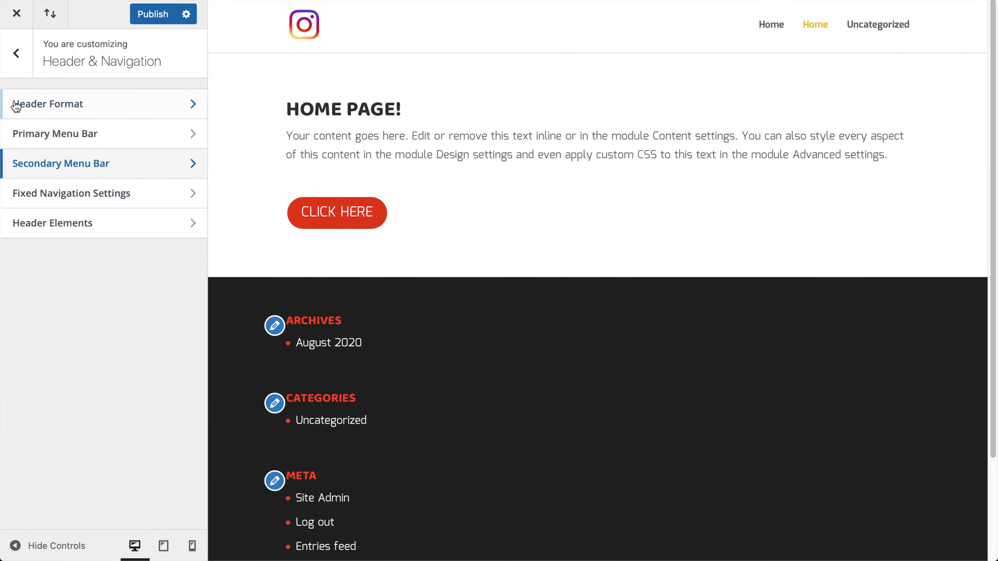
pyautogui.click(92, 208)
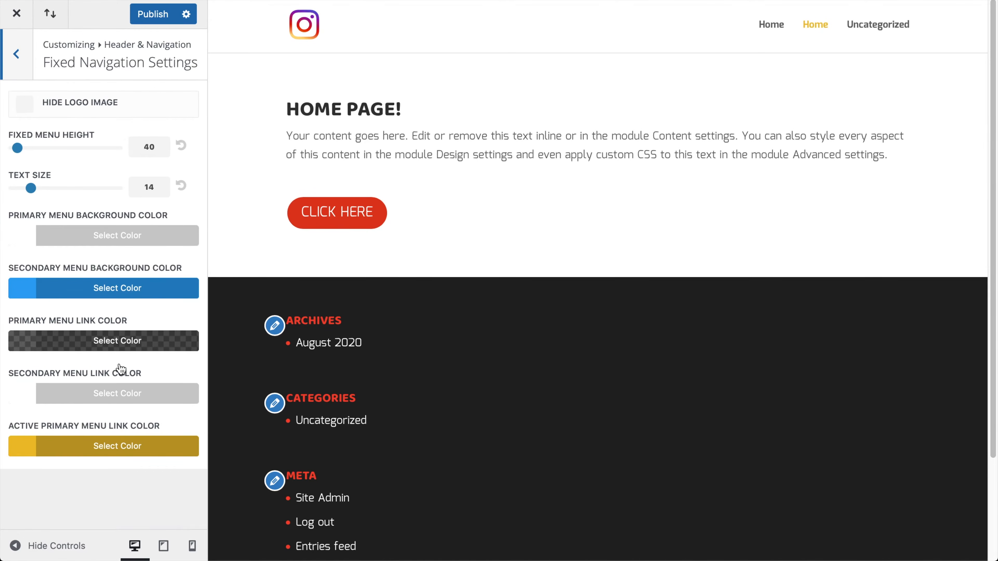
# Set the active menu link colour to cyan #2bcce5
pyautogui.scroll(-3, 445, 239)
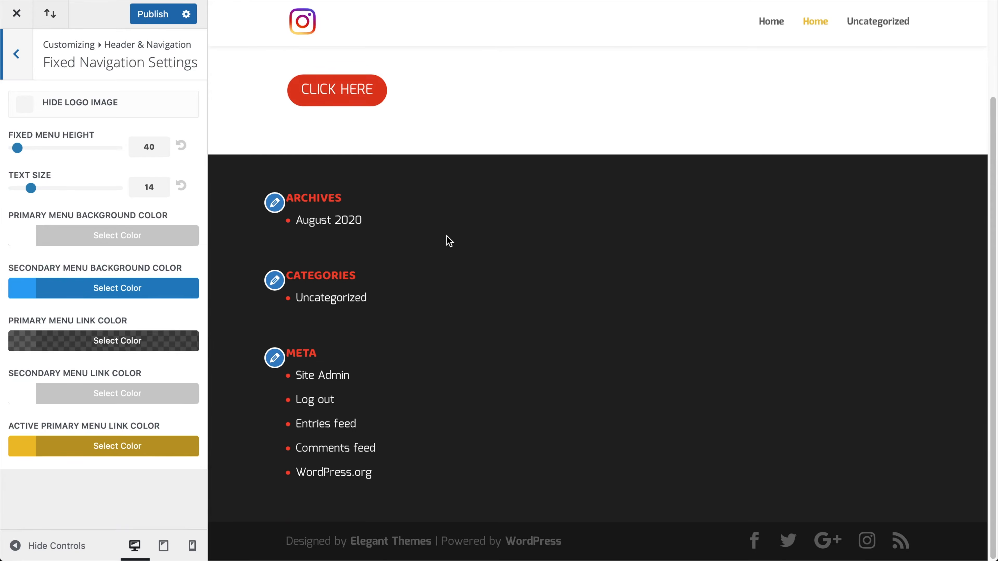
pyautogui.scroll(3, 623, 181)
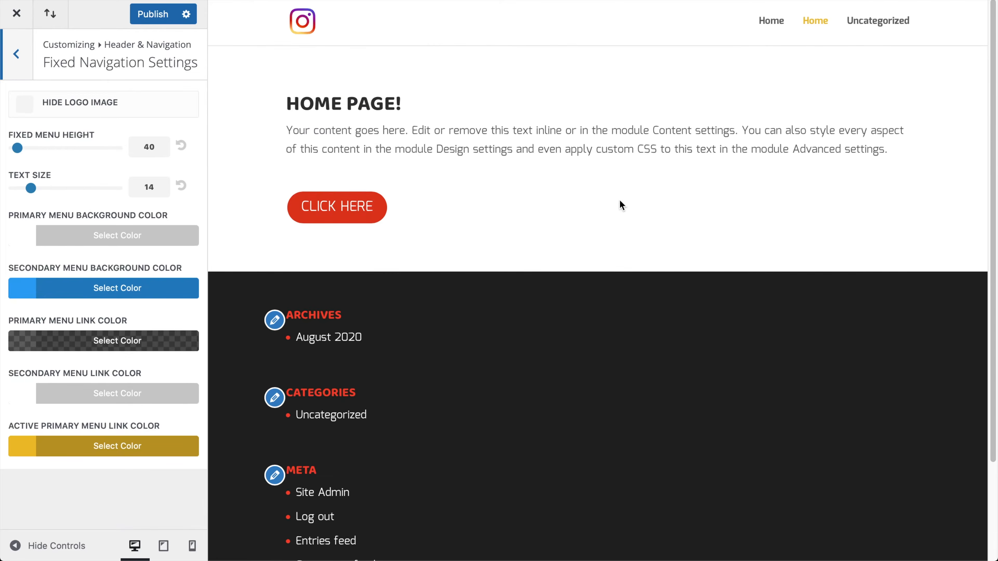
pyautogui.scroll(-3, 591, 252)
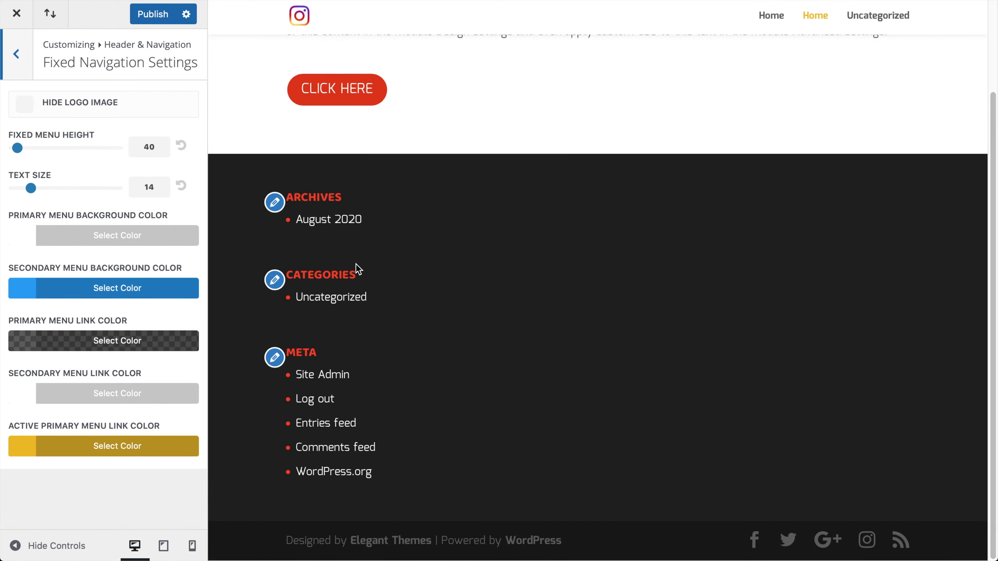
pyautogui.click(107, 448)
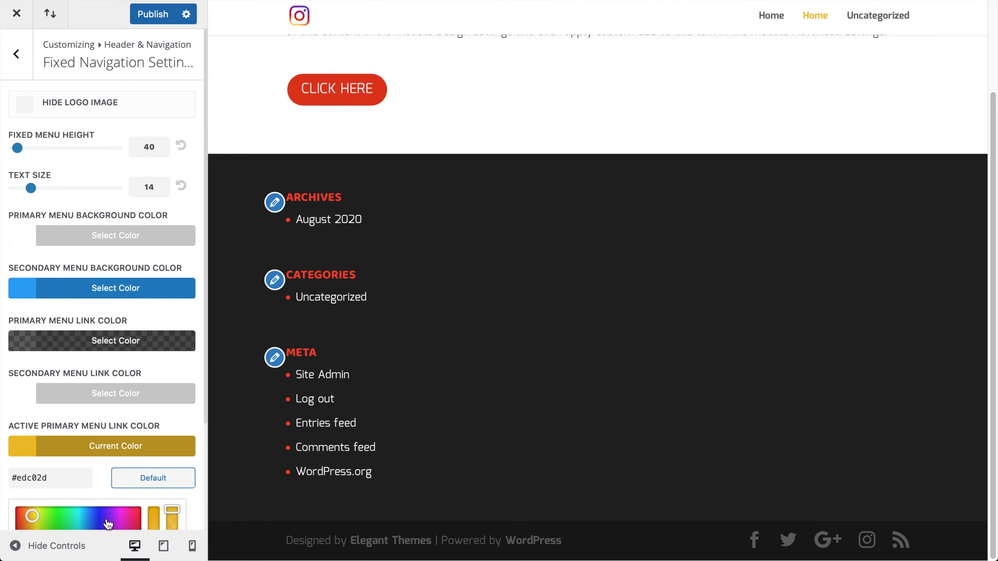
pyautogui.click(82, 520)
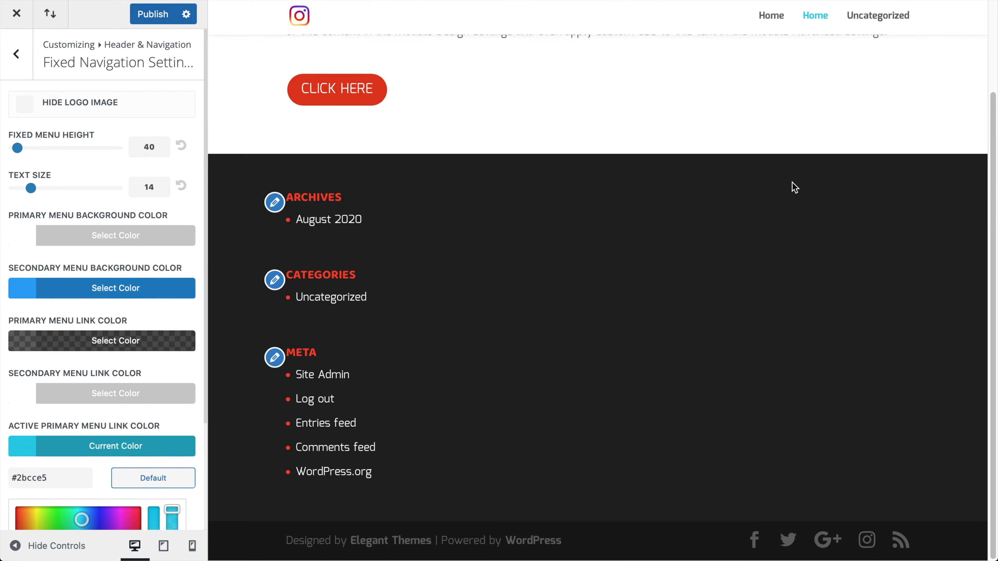
pyautogui.scroll(3, 777, 245)
pyautogui.scroll(-3, 856, 251)
pyautogui.scroll(3, 577, 403)
pyautogui.scroll(-3, 611, 379)
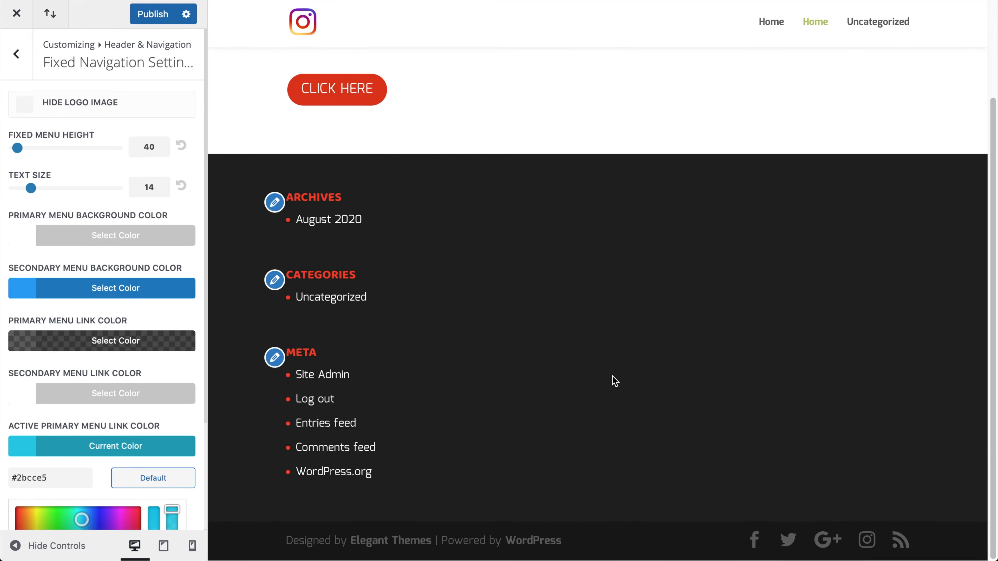
pyautogui.scroll(-3, 131, 372)
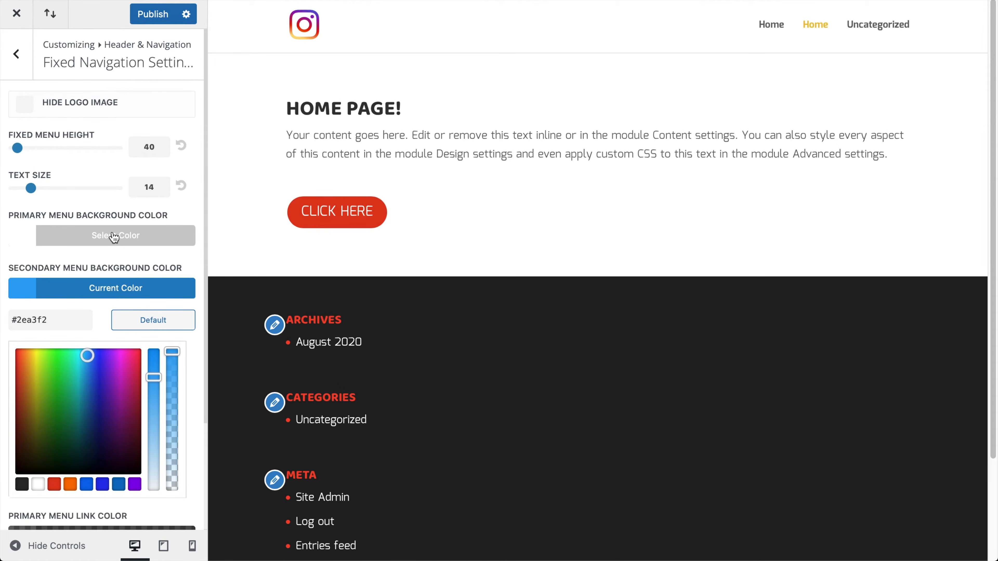
pyautogui.scroll(-3, 106, 277)
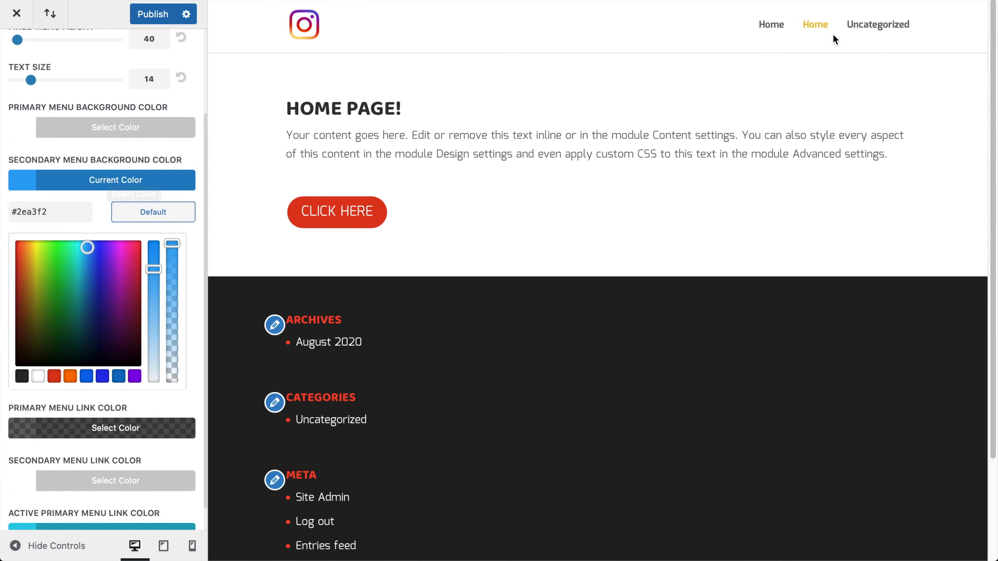
# Publish the Customizer changes and load the live site
pyautogui.click(141, 18)
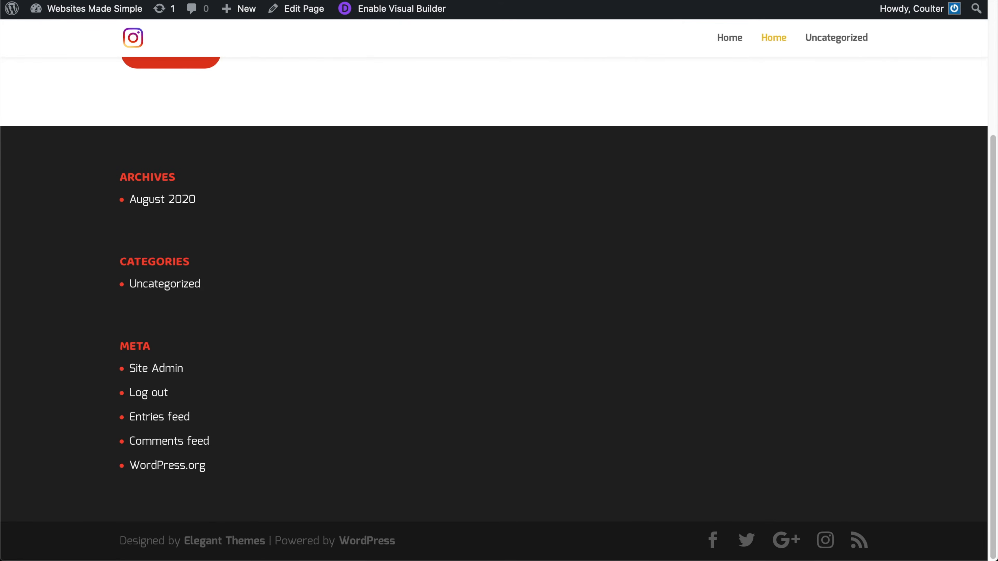
pyautogui.press('super+l')
pyautogui.press('Escape')
# Scroll the live page up and down to check the fixed header
pyautogui.scroll(5, 647, 209)
pyautogui.scroll(-5, 646, 206)
pyautogui.scroll(5, 744, 171)
pyautogui.scroll(-5, 762, 197)
pyautogui.scroll(5, 762, 200)
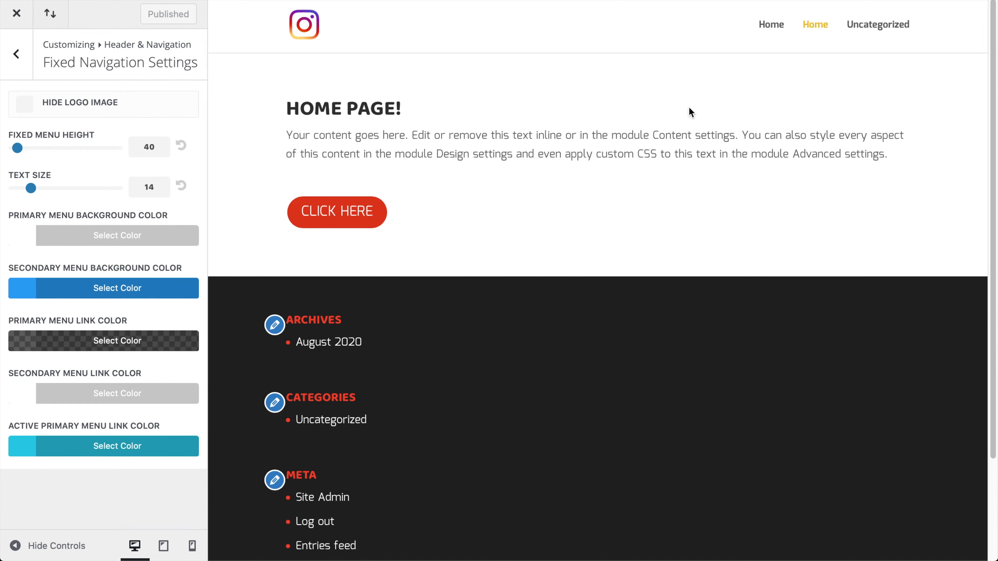
# Fill in the business contact email and phone number under Header Elements, then publish
pyautogui.click(29, 62)
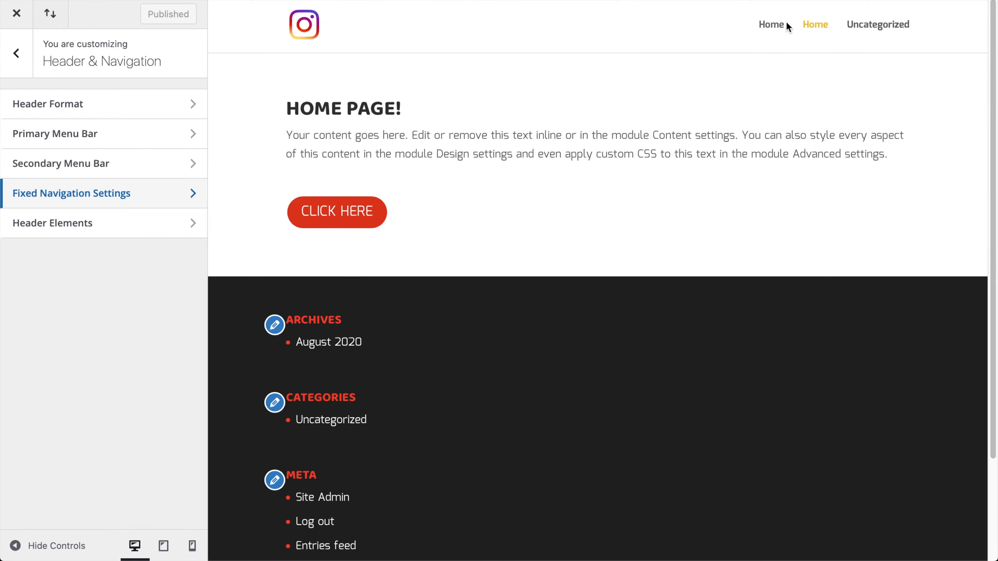
pyautogui.click(104, 232)
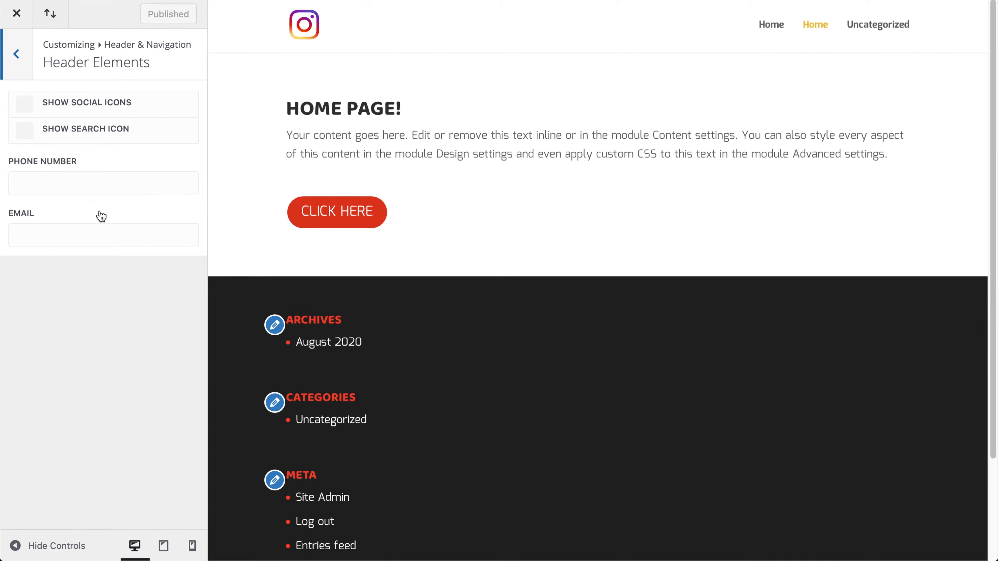
pyautogui.click(66, 234)
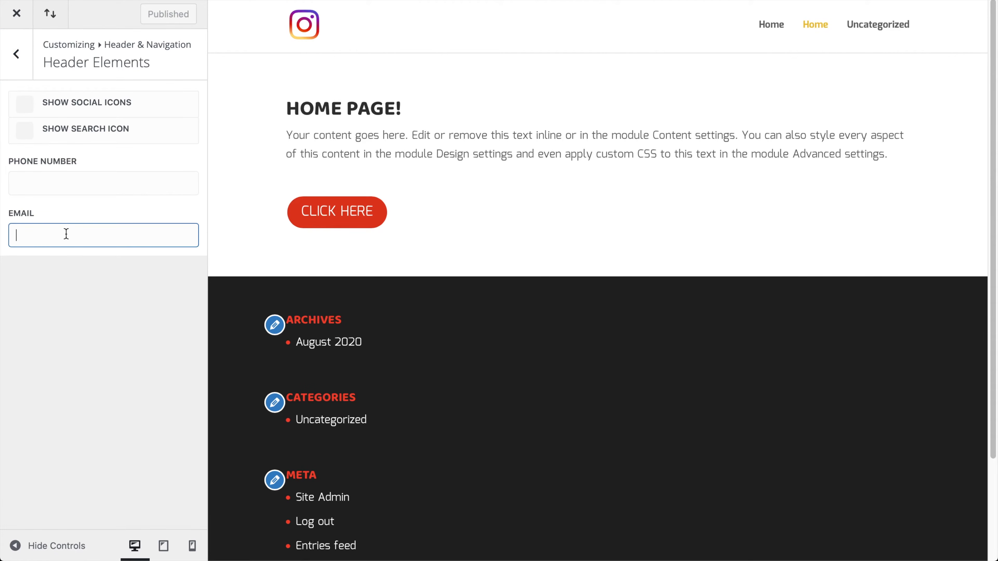
pyautogui.click(69, 266)
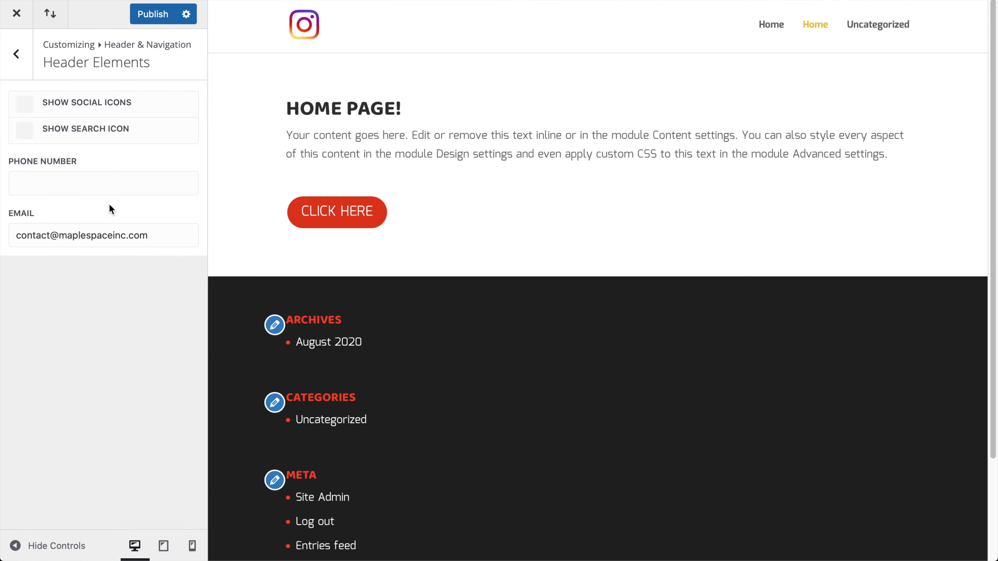
pyautogui.click(111, 185)
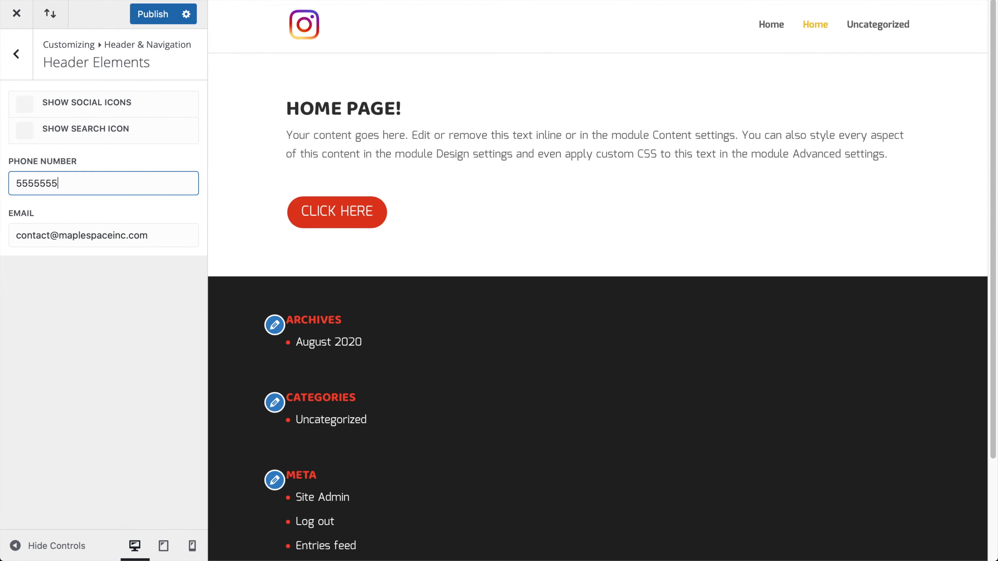
pyautogui.click(141, 16)
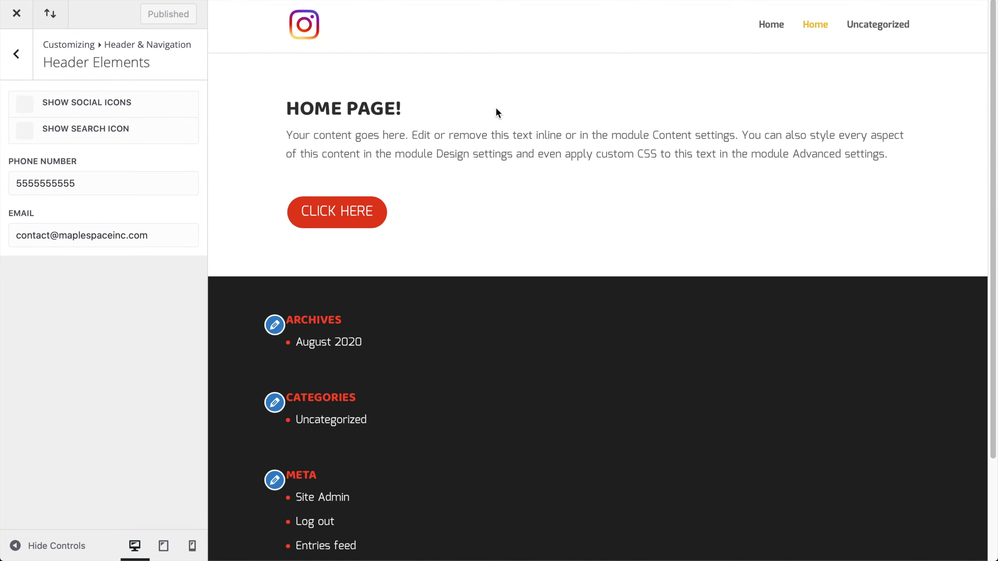
# Reload the Customizer and open the Secondary Menu Bar settings
pyautogui.scroll(-3, 654, 92)
pyautogui.scroll(3, 654, 93)
pyautogui.press('super+r')
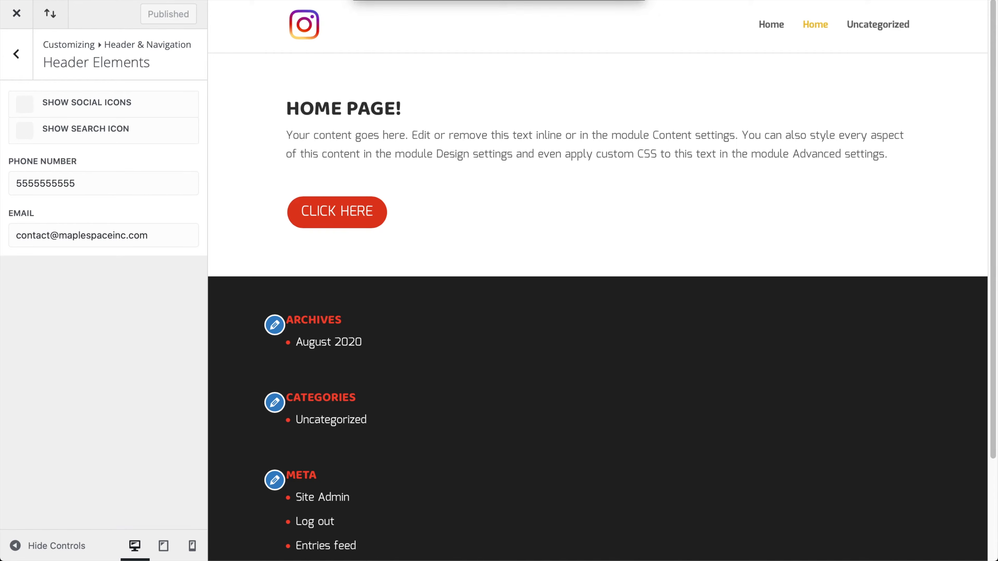
pyautogui.click(603, 57)
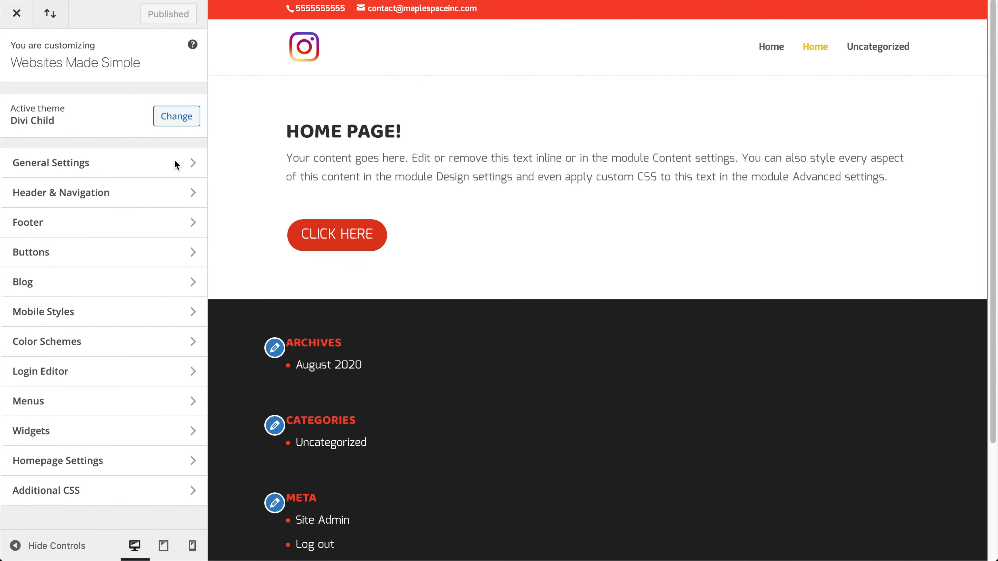
pyautogui.click(125, 192)
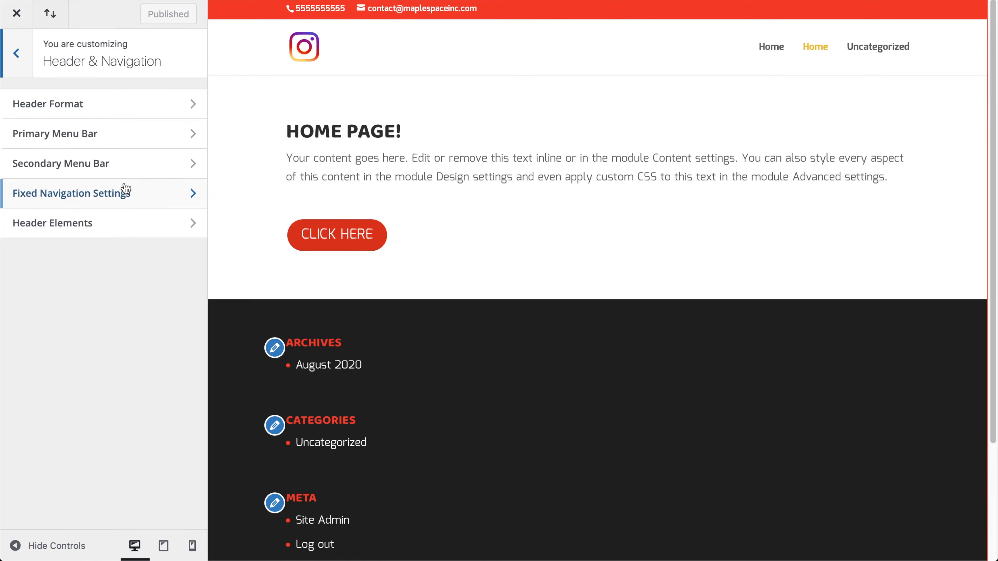
pyautogui.click(86, 161)
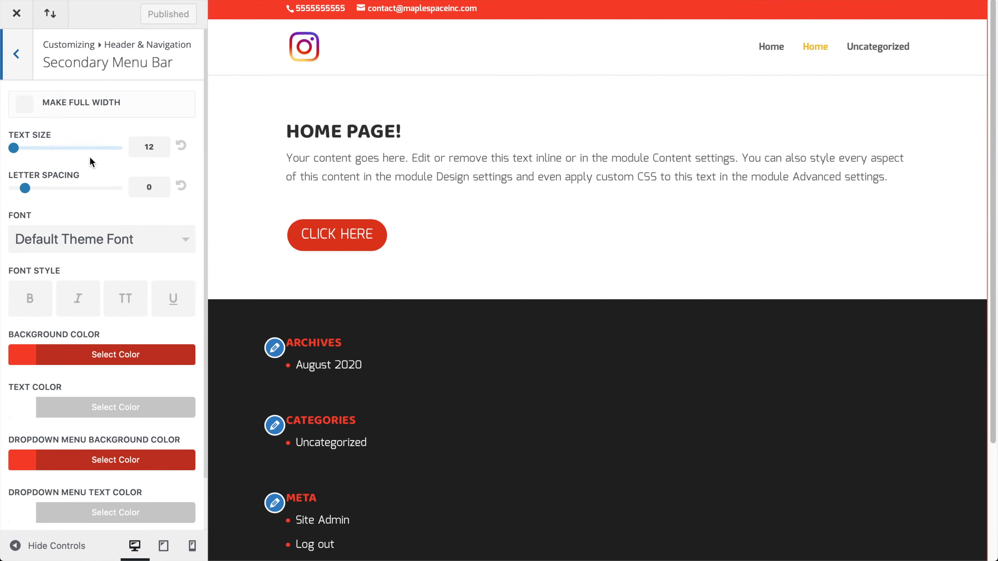
# Set the secondary menu bar background colour to a deep purple
pyautogui.click(112, 356)
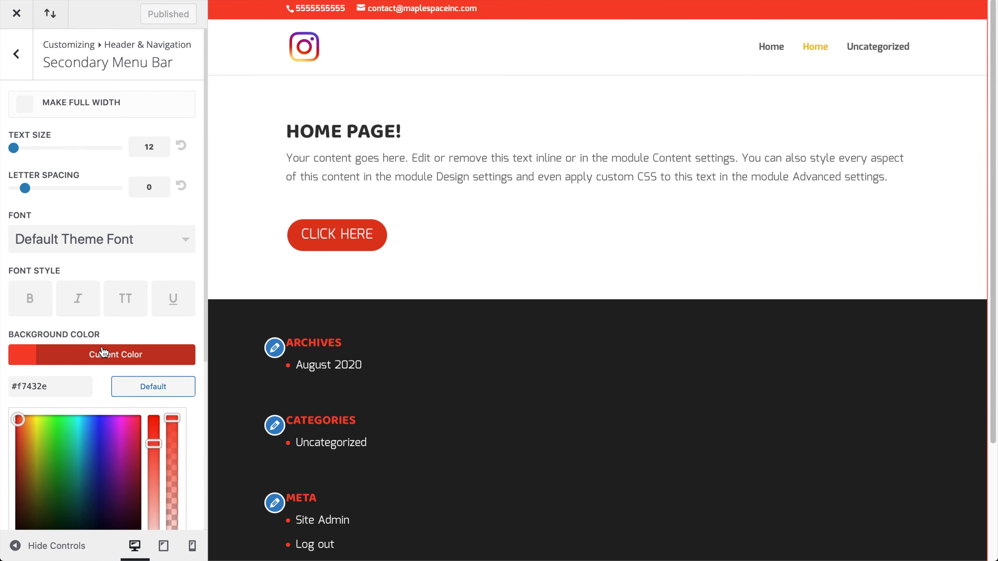
pyautogui.click(114, 442)
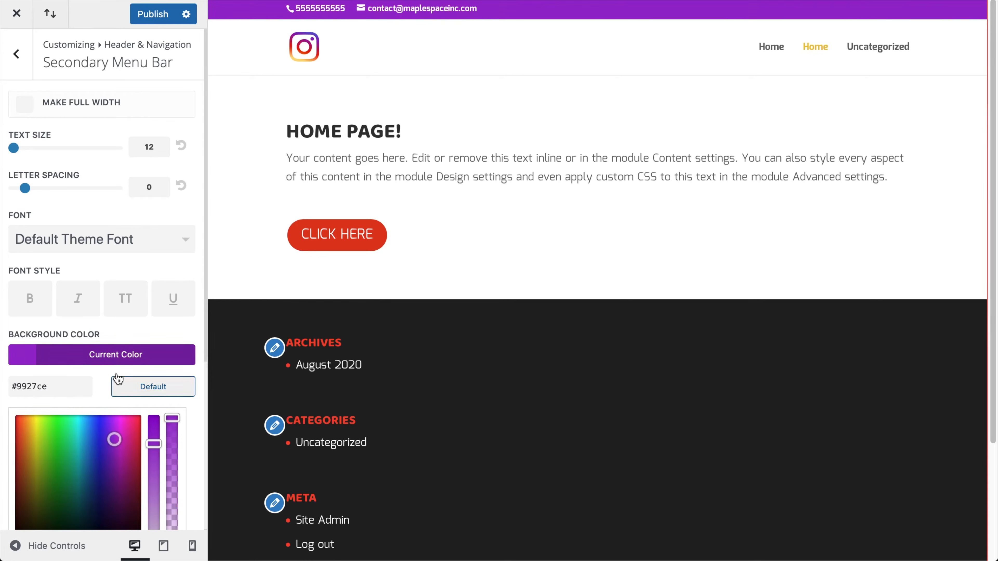
pyautogui.click(101, 354)
pyautogui.scroll(-2, 114, 353)
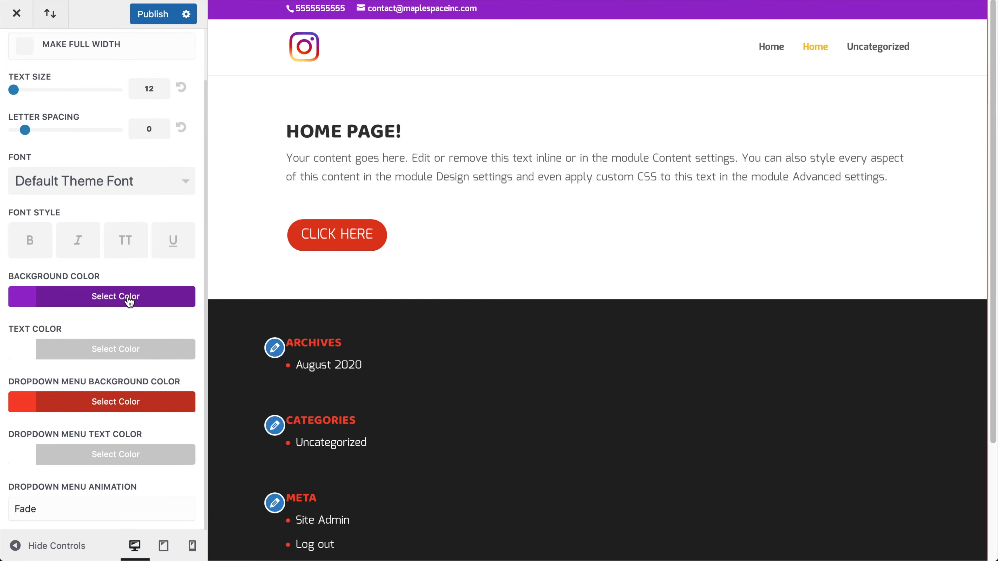
pyautogui.click(126, 295)
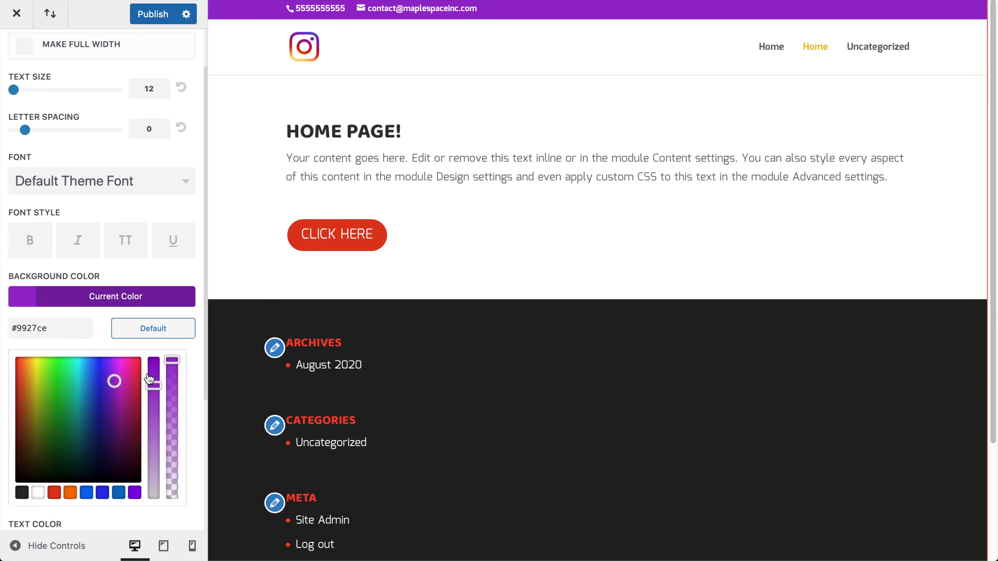
pyautogui.click(135, 490)
pyautogui.click(119, 294)
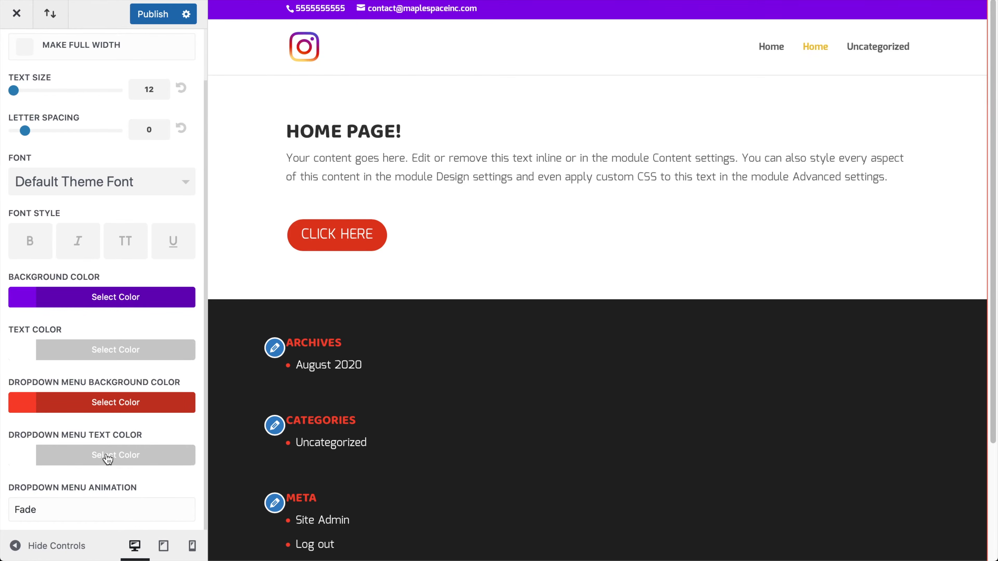
# Make the dropdown menu background colour purple as well
pyautogui.click(118, 409)
pyautogui.scroll(-5, 145, 468)
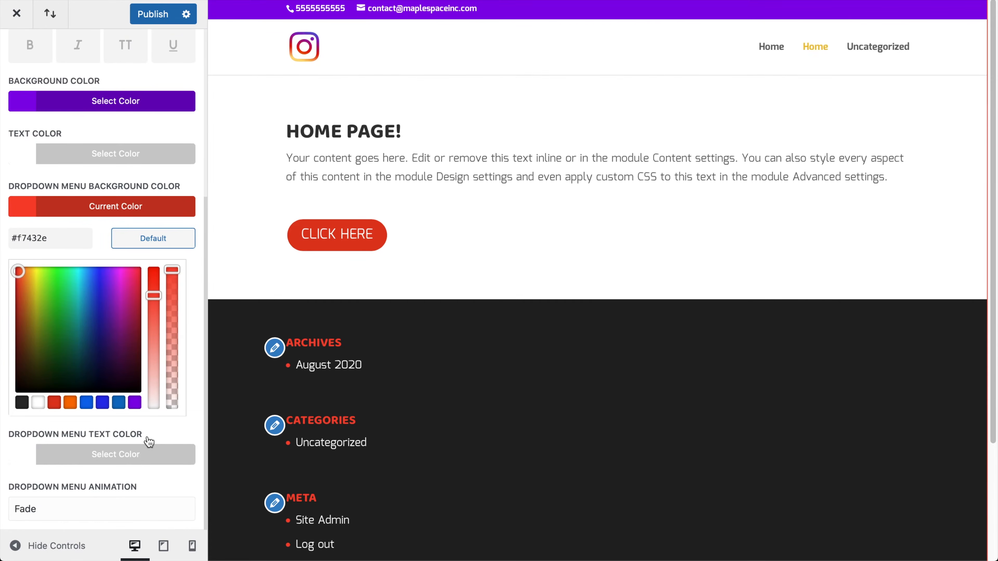
pyautogui.click(134, 402)
pyautogui.click(132, 202)
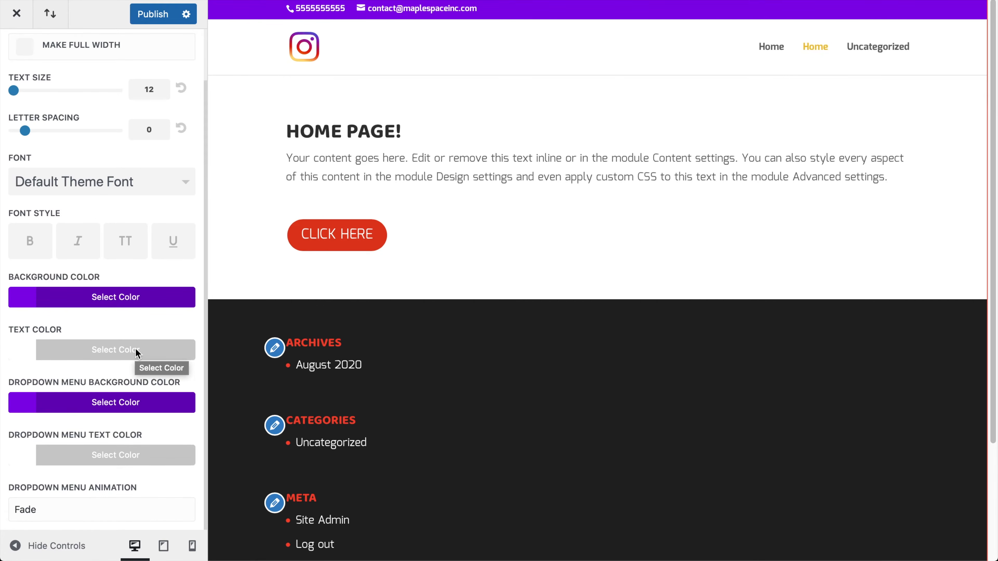
pyautogui.scroll(2, 118, 312)
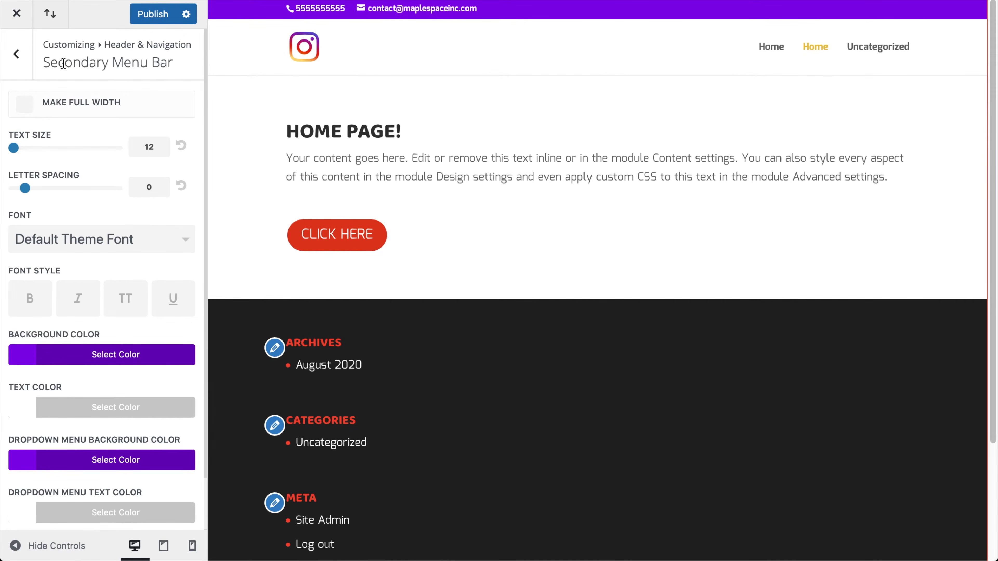
# Back out to the main Customizer sections, then reopen Header & Navigation > Secondary Menu Bar
pyautogui.click(17, 55)
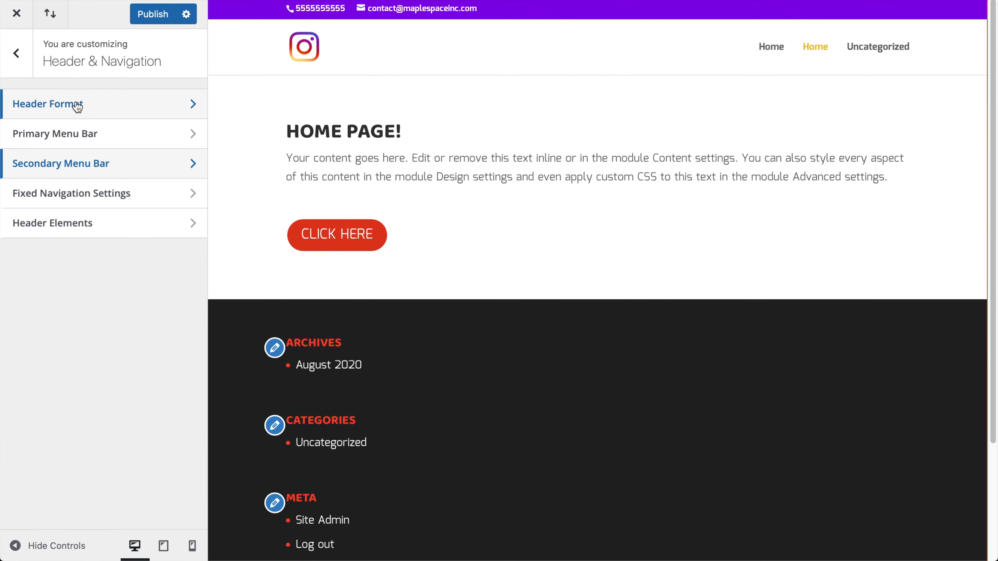
pyautogui.click(18, 52)
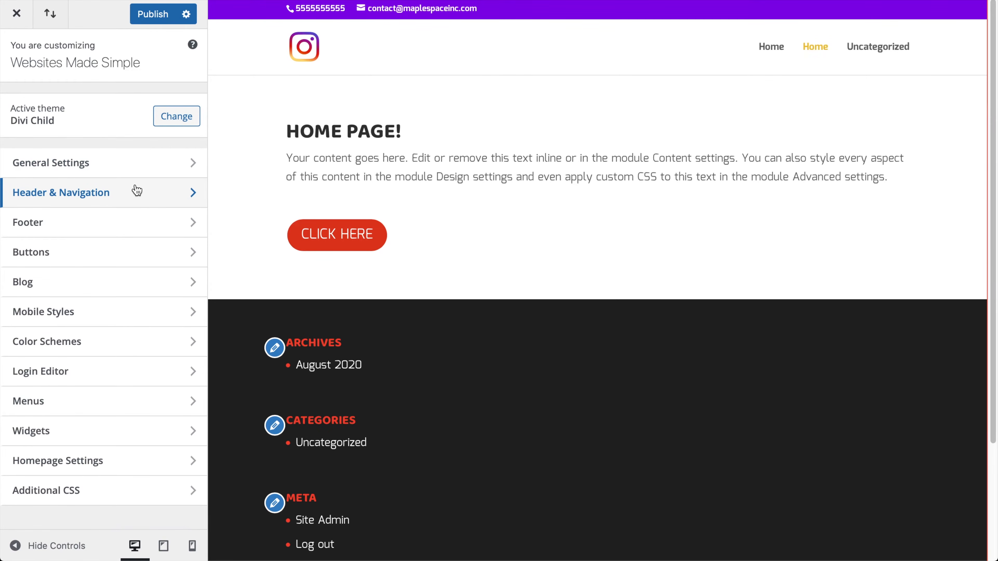
pyautogui.click(139, 197)
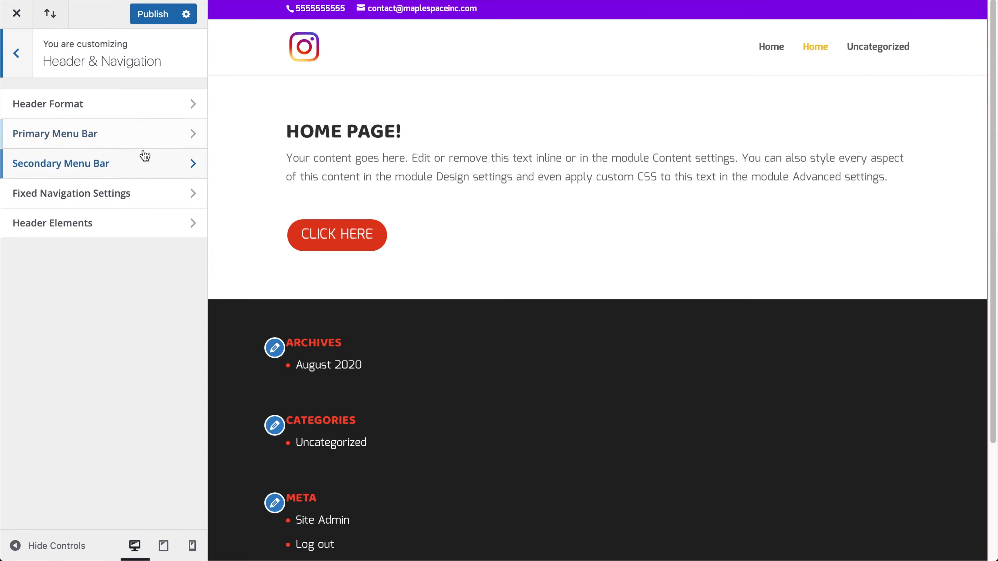
pyautogui.click(137, 158)
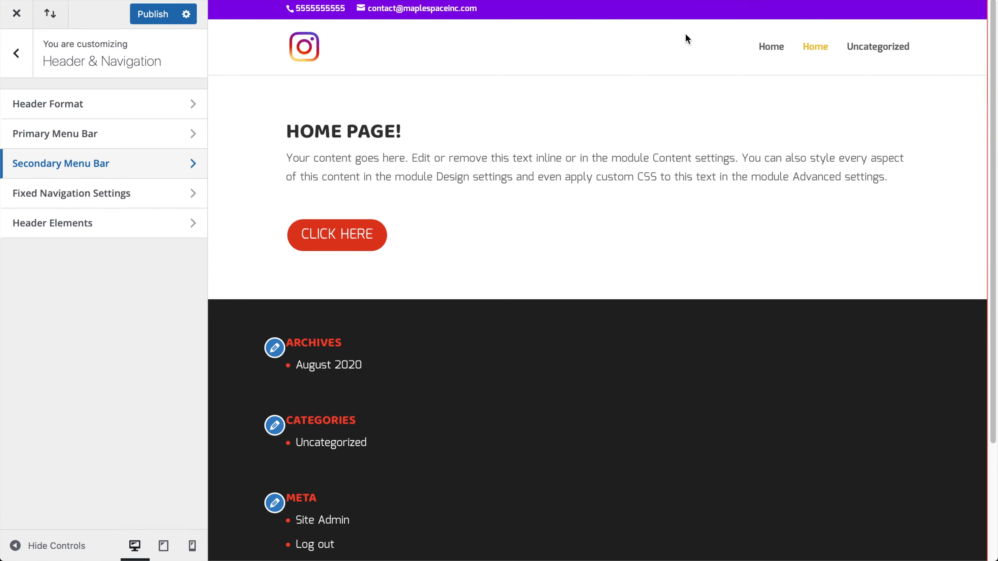
# Leave the search and social icons switched off in Header Elements, then go to Header Format
pyautogui.click(99, 224)
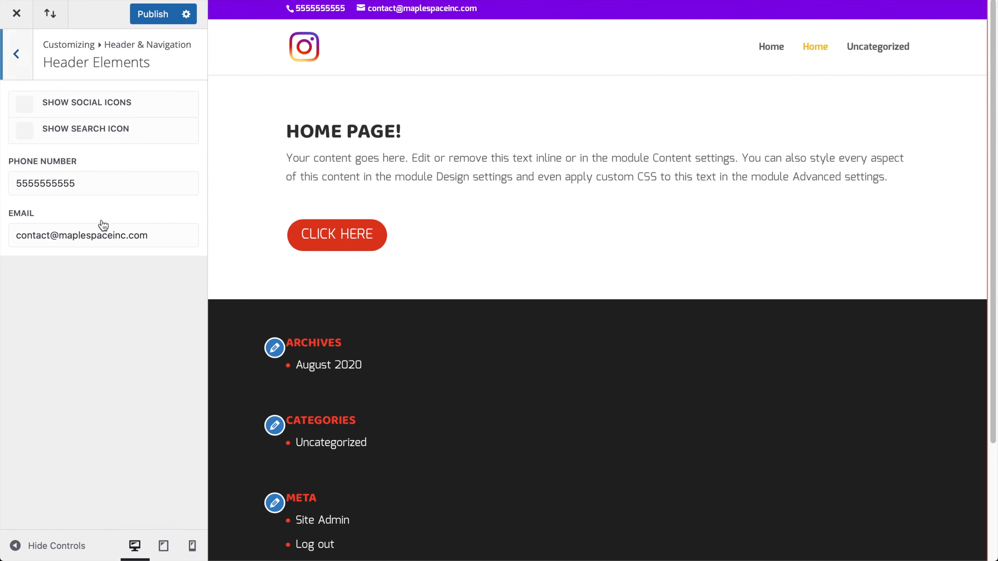
pyautogui.click(23, 135)
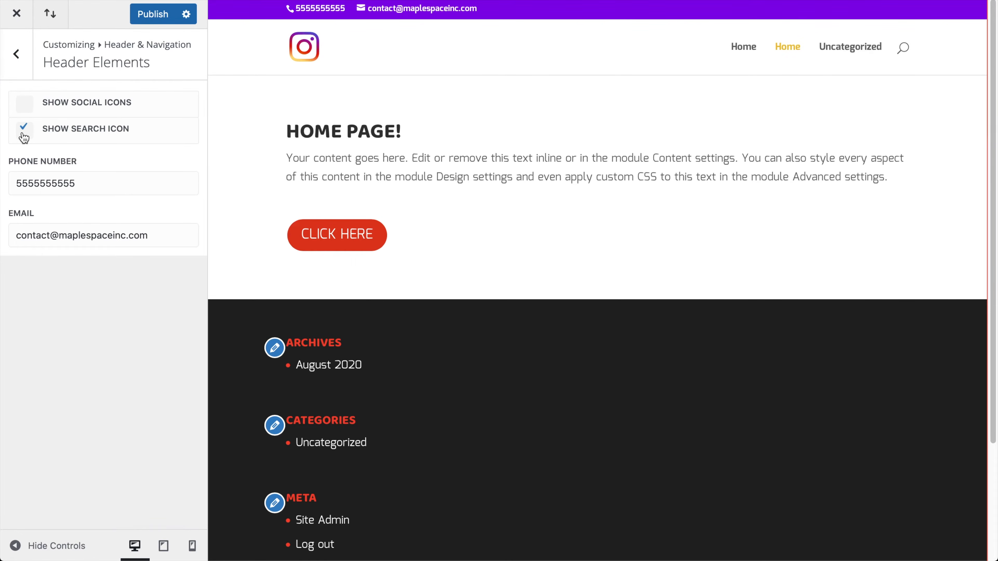
pyautogui.click(24, 135)
pyautogui.click(29, 103)
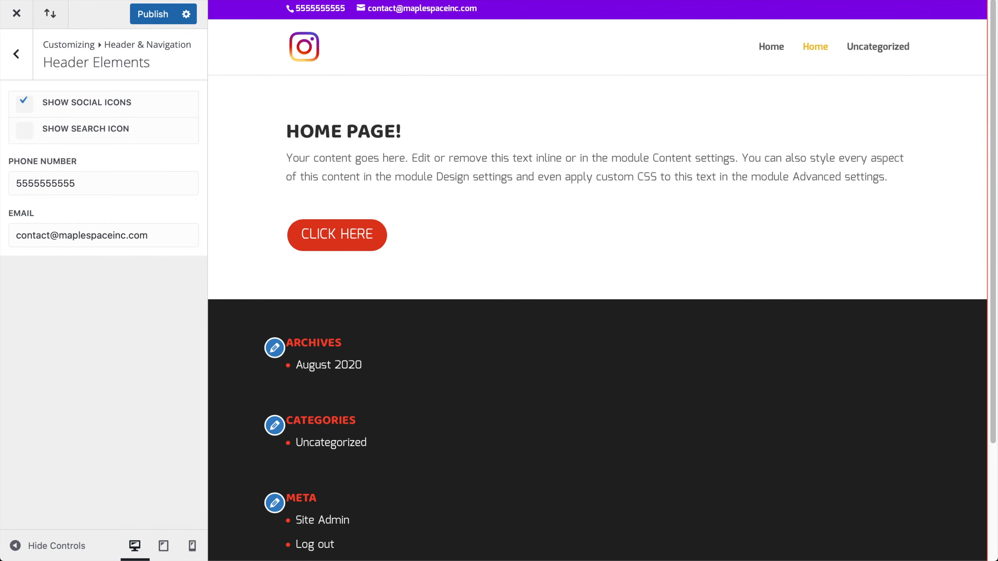
pyautogui.click(26, 107)
pyautogui.click(27, 132)
pyautogui.click(26, 130)
pyautogui.click(27, 67)
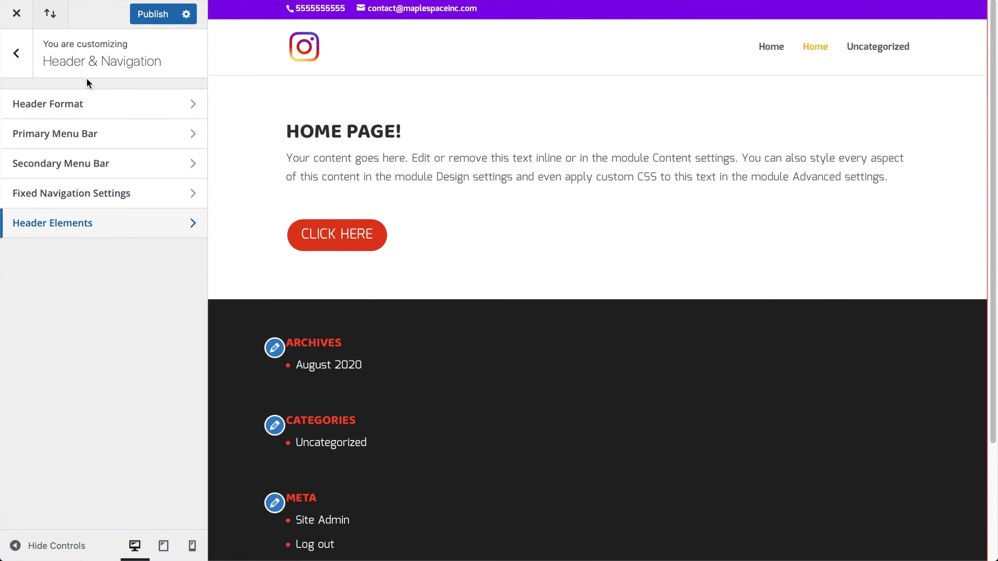
pyautogui.click(87, 117)
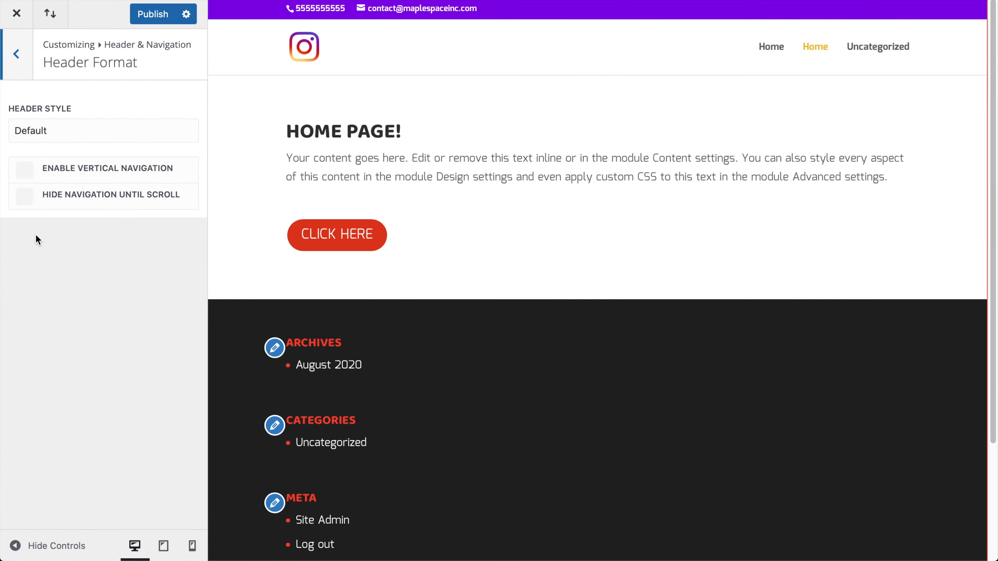
# Enable vertical navigation with the vertical menu oriented to the left
pyautogui.click(25, 170)
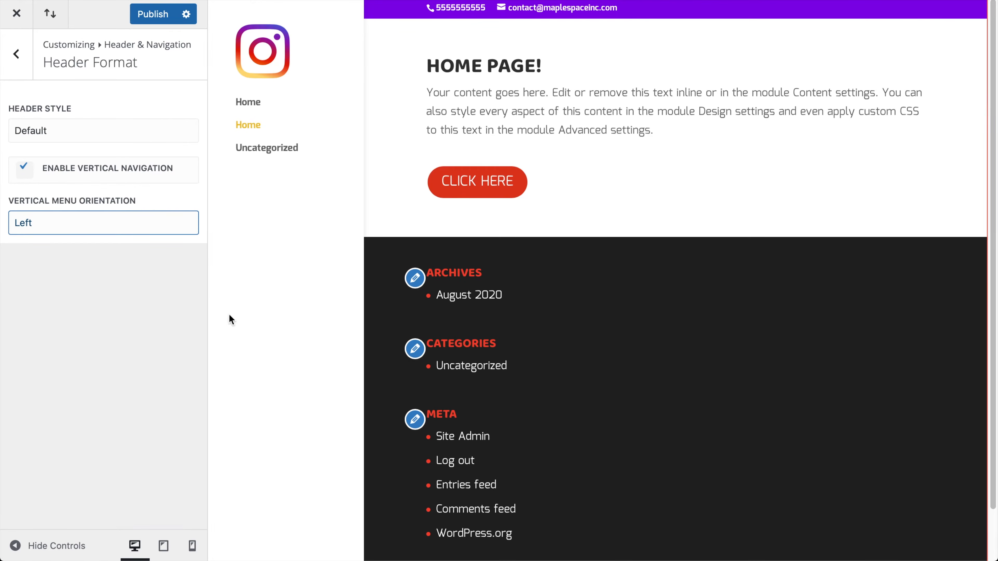
pyautogui.click(104, 216)
pyautogui.click(99, 208)
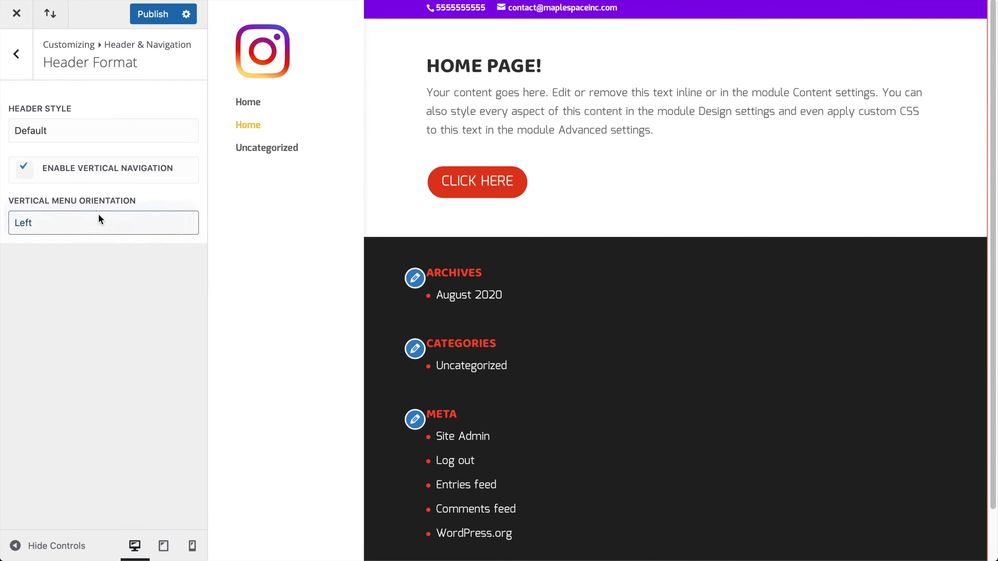
pyautogui.click(86, 224)
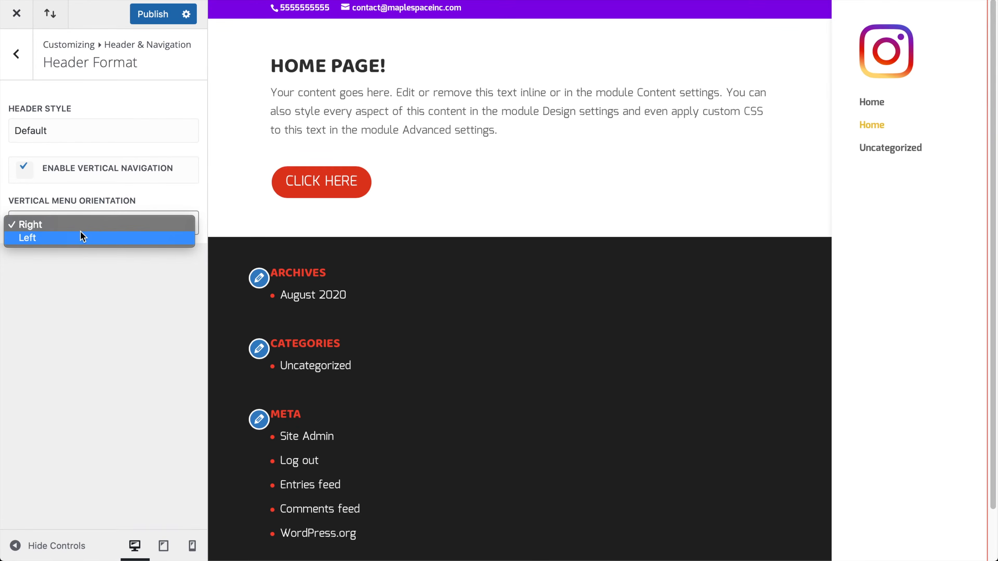
pyautogui.click(77, 236)
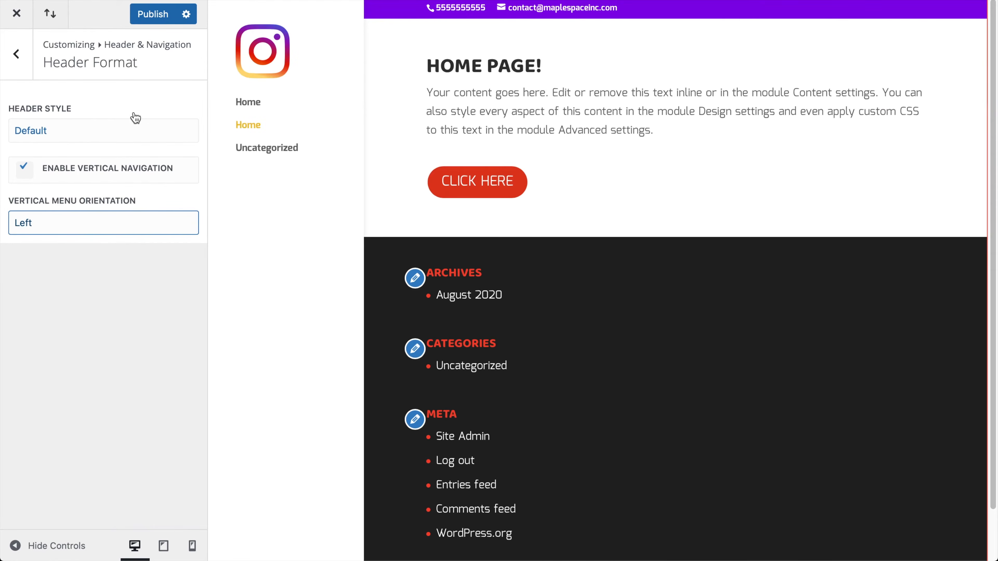
# Try the Centered and Centered Inline Logo header styles, then settle on Slide In and preview its menu
pyautogui.click(122, 124)
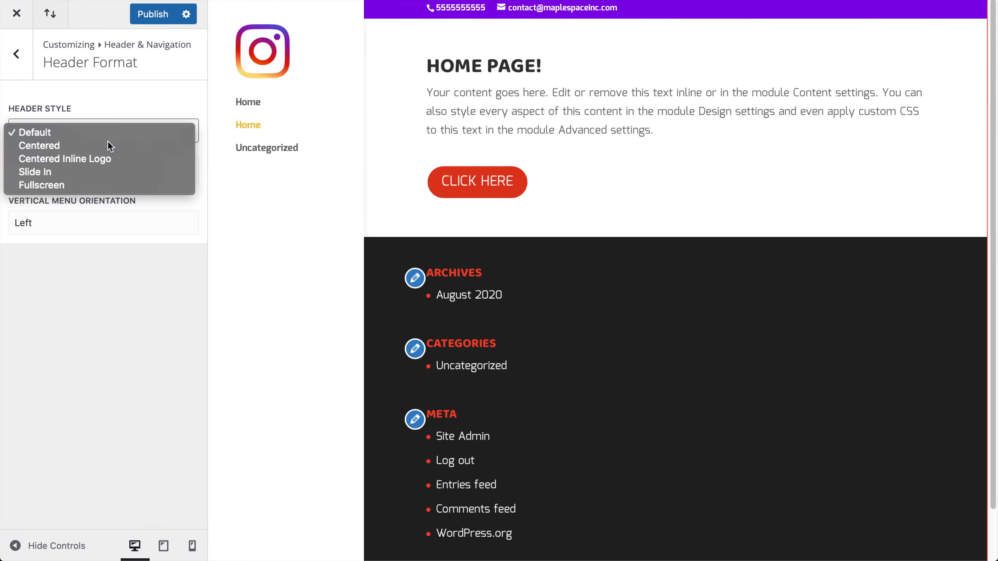
pyautogui.click(109, 145)
pyautogui.click(125, 134)
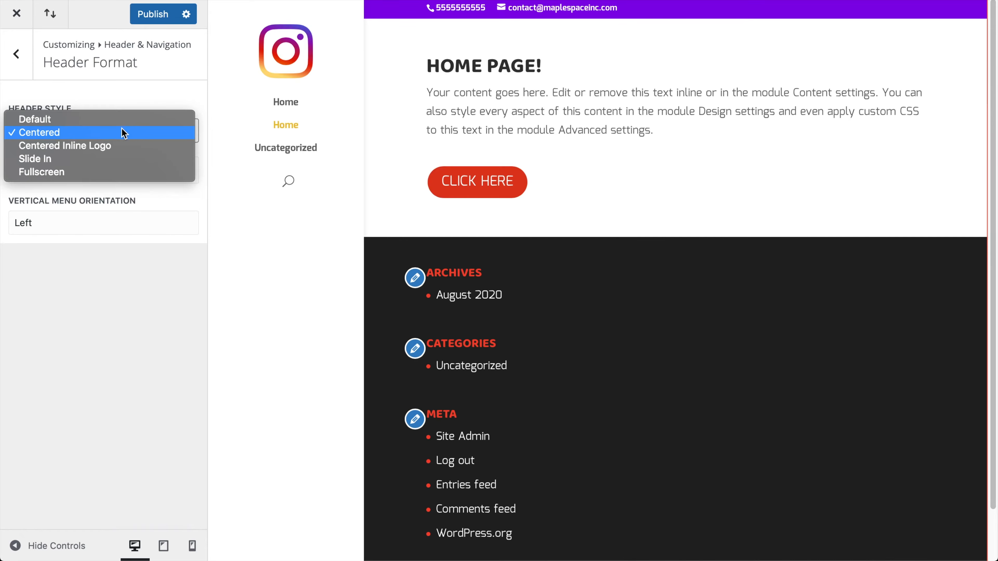
pyautogui.click(108, 143)
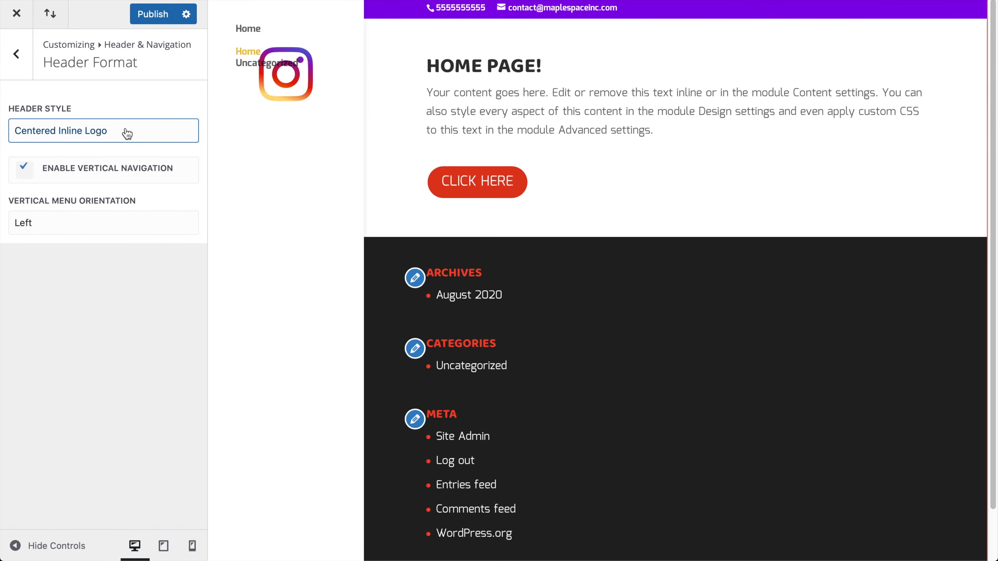
pyautogui.click(127, 134)
pyautogui.click(101, 149)
pyautogui.click(244, 130)
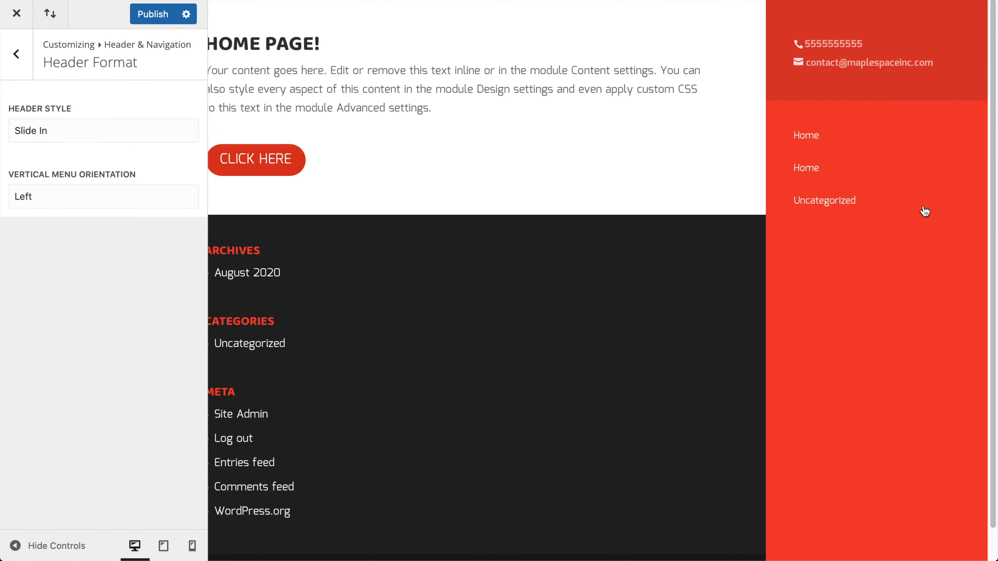
# Publish the Slide In header, reload the live site, and open and close its slide-in menu
pyautogui.click(165, 14)
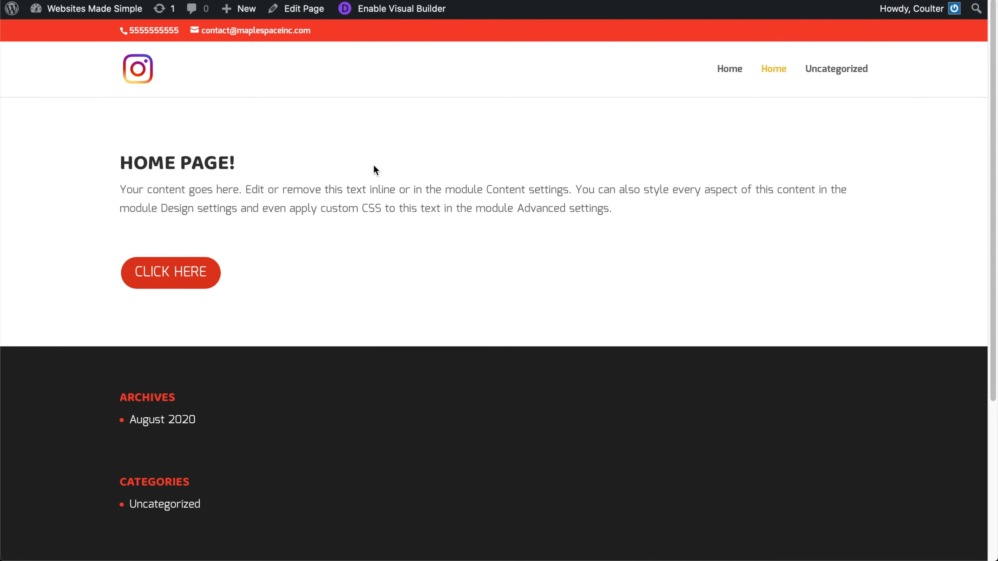
pyautogui.press('super+r')
pyautogui.click(35, 195)
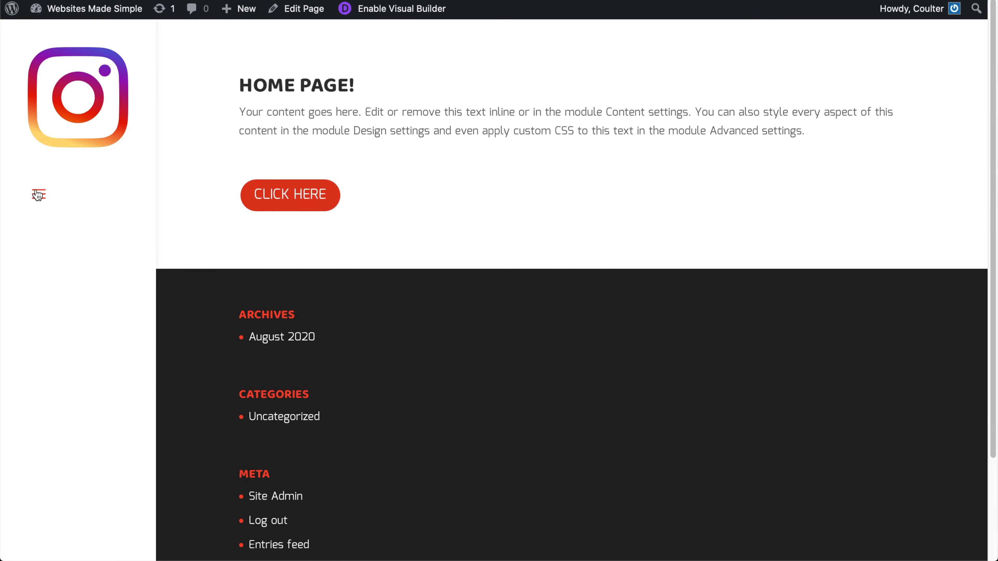
pyautogui.click(41, 201)
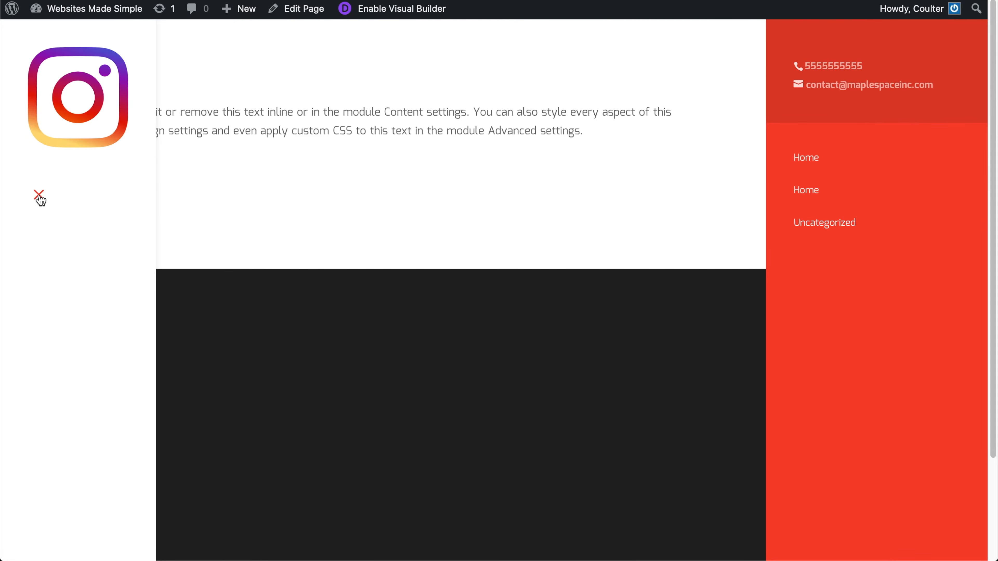
pyautogui.click(39, 198)
pyautogui.click(39, 198)
pyautogui.click(40, 198)
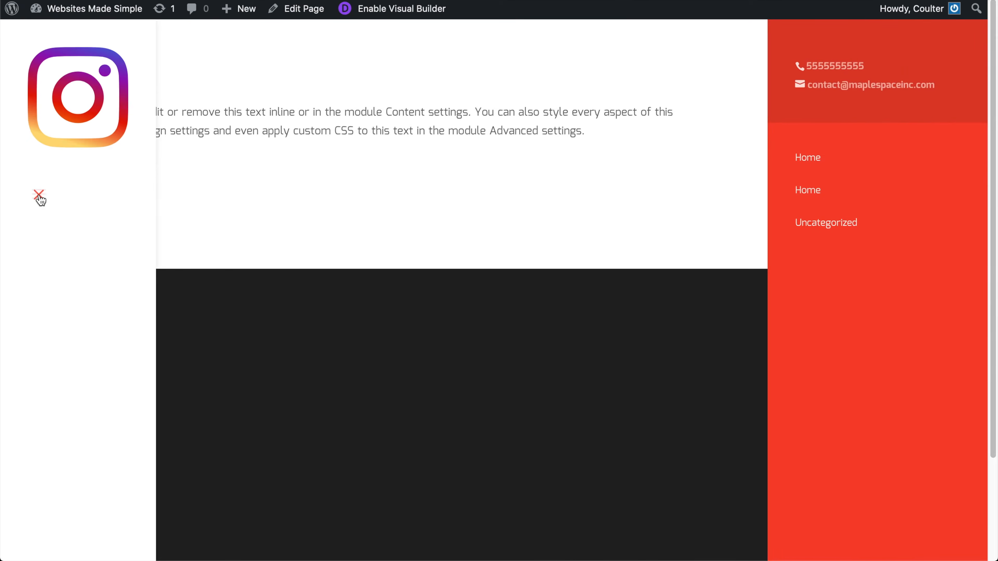
pyautogui.click(38, 196)
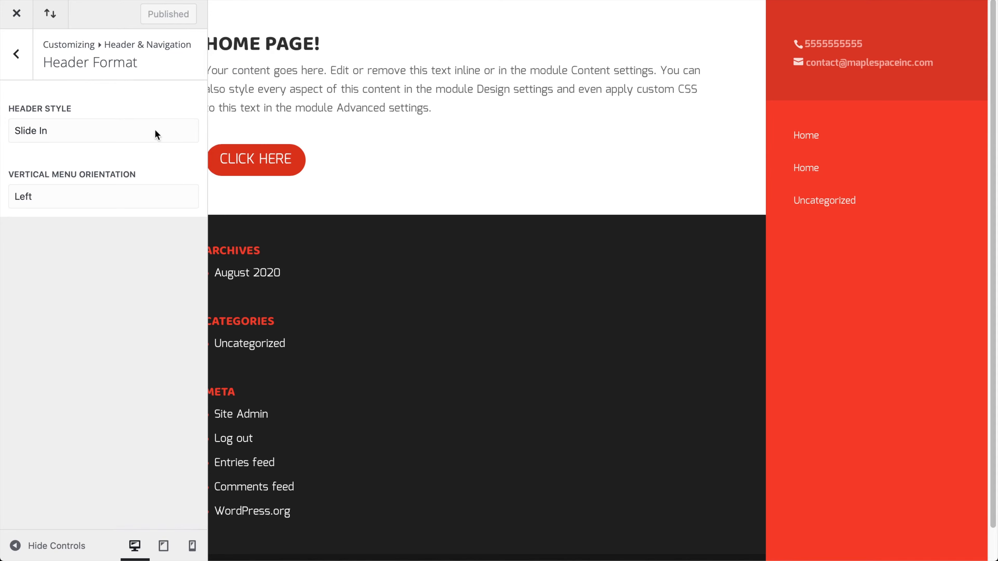
# Preview the Fullscreen header style and its overlay, then revert to Default and publish
pyautogui.click(69, 139)
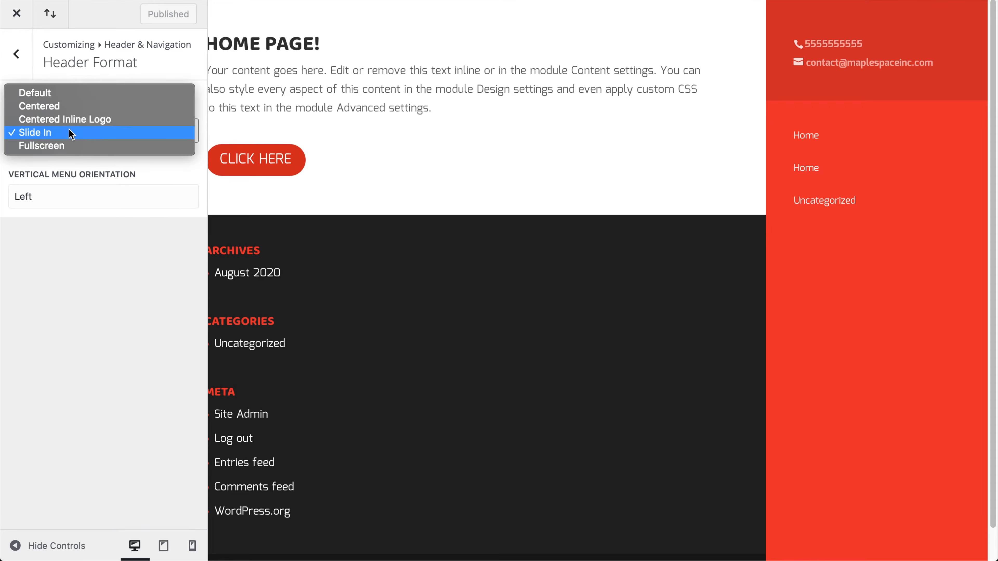
pyautogui.click(66, 146)
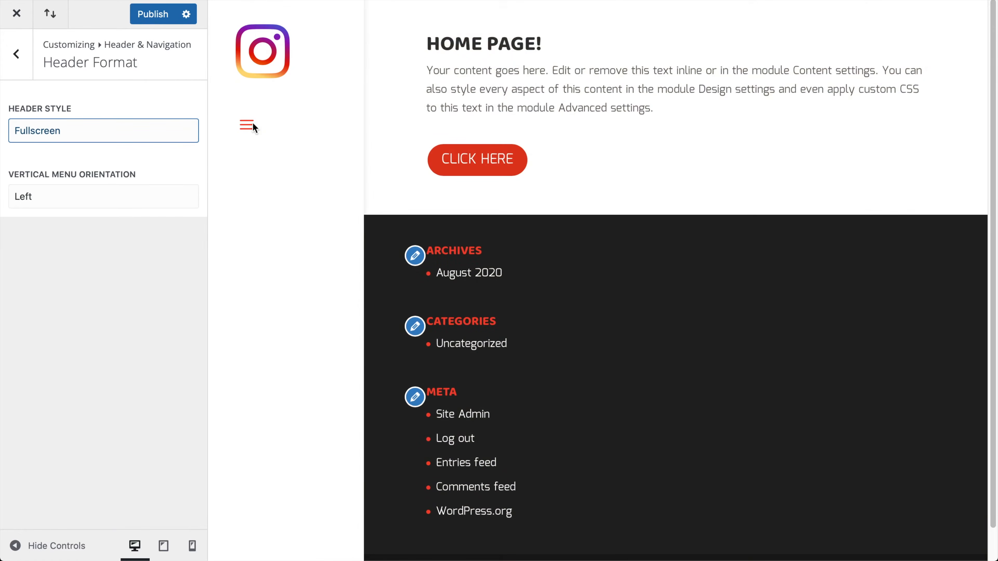
pyautogui.click(248, 126)
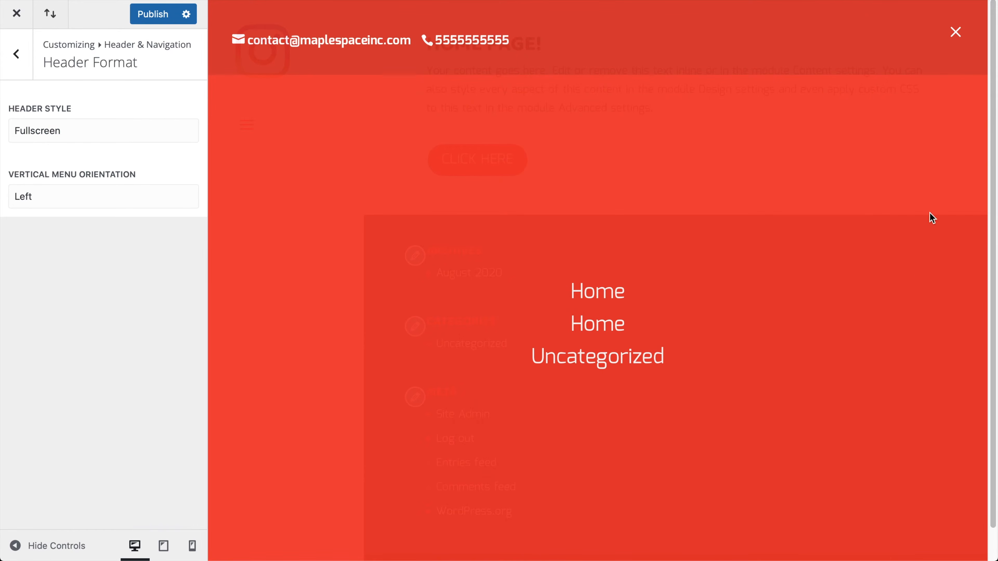
pyautogui.click(954, 33)
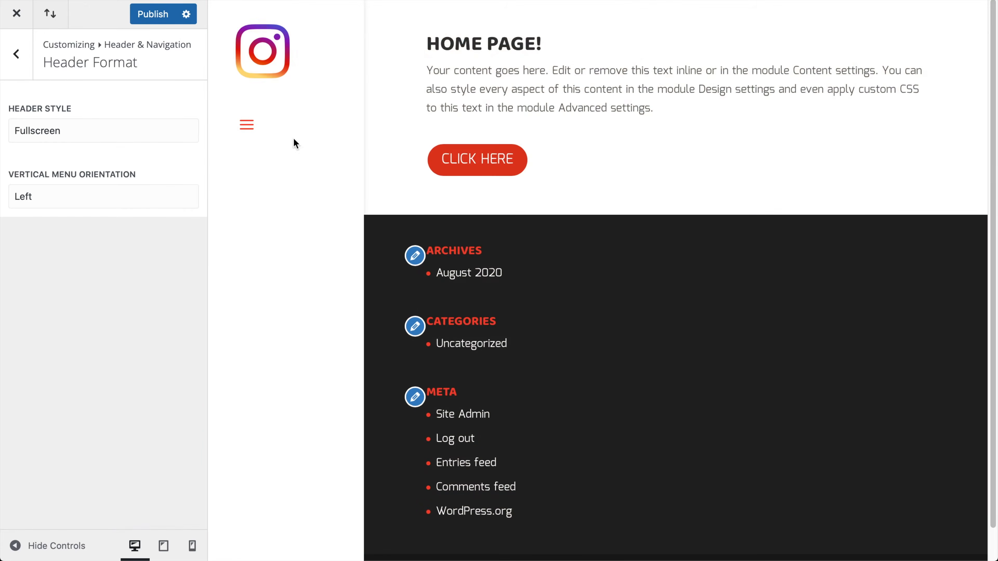
pyautogui.click(84, 134)
pyautogui.click(78, 81)
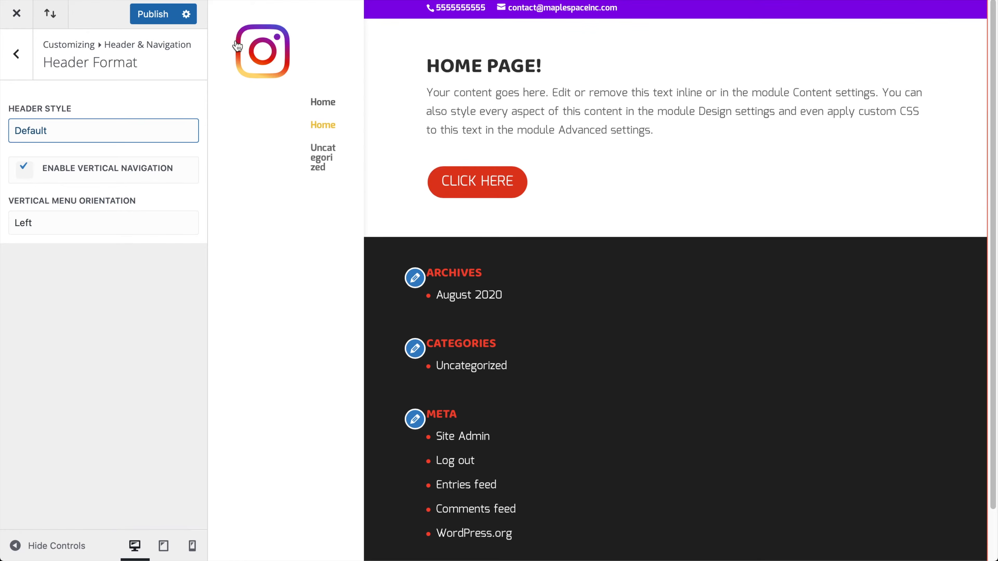
pyautogui.click(141, 19)
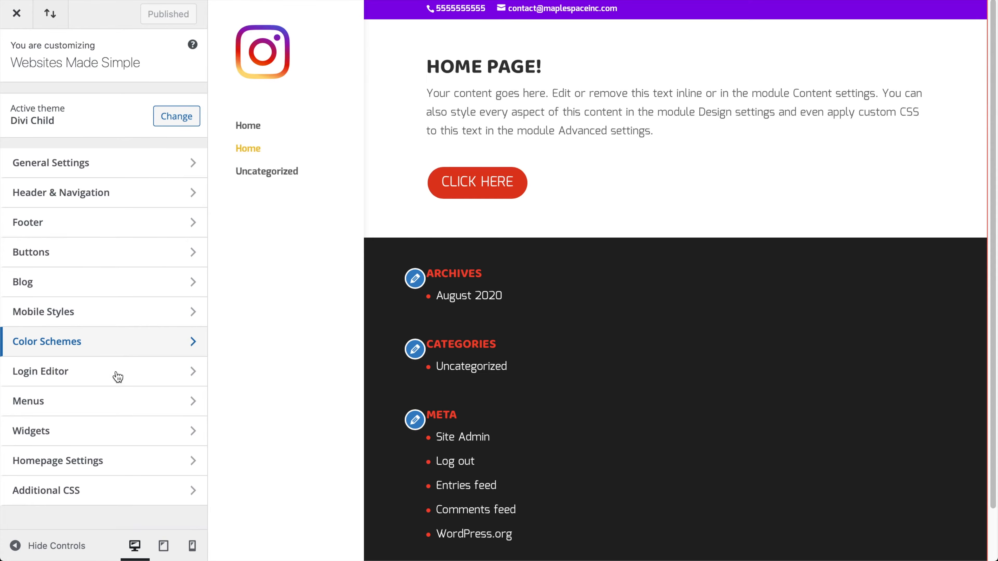
# Create a menu named 'Main Menu' assigned to the Primary Menu location
pyautogui.click(102, 403)
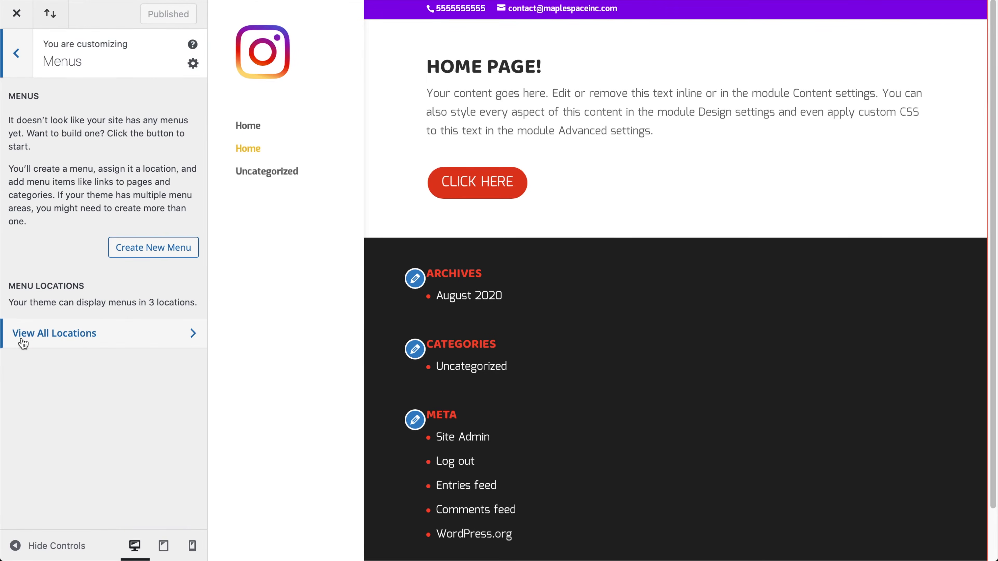
pyautogui.click(159, 254)
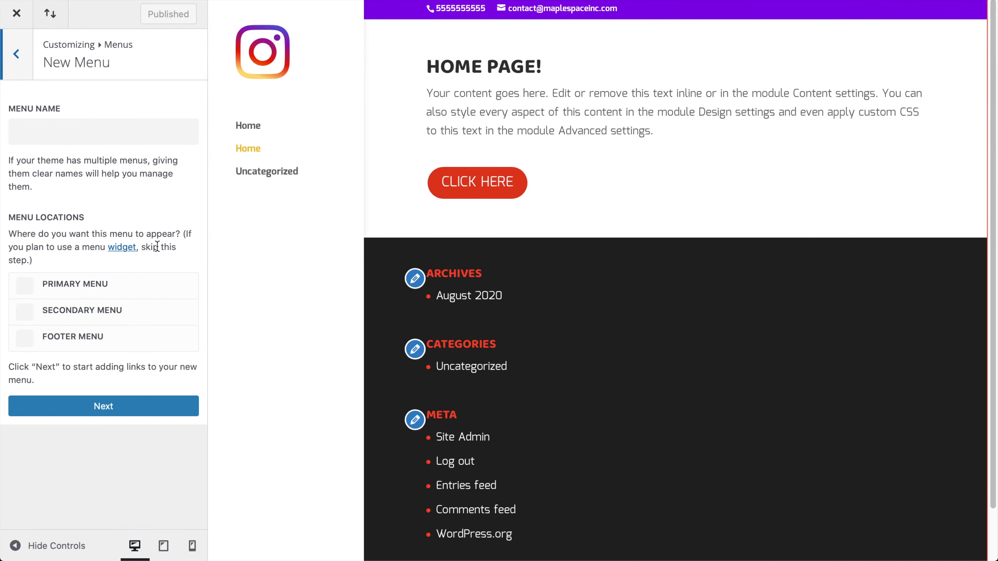
pyautogui.click(104, 124)
pyautogui.write('Min')
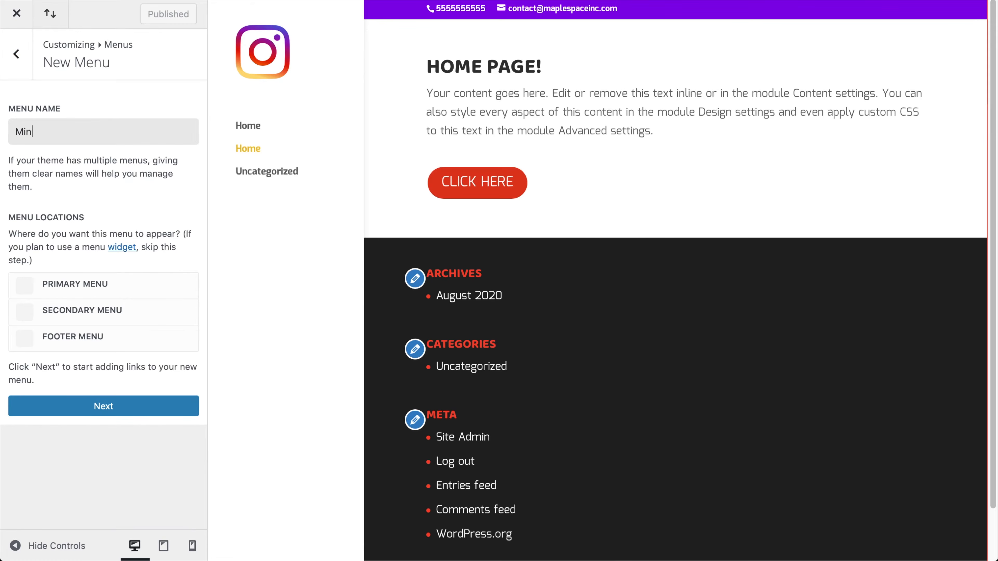
pyautogui.write('in Mern')
pyautogui.click(24, 286)
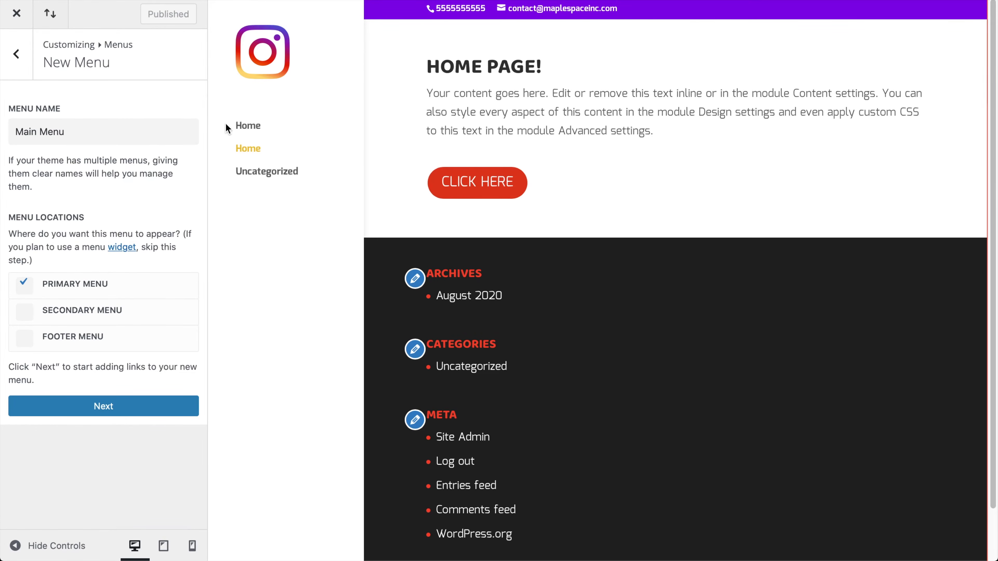
pyautogui.click(106, 405)
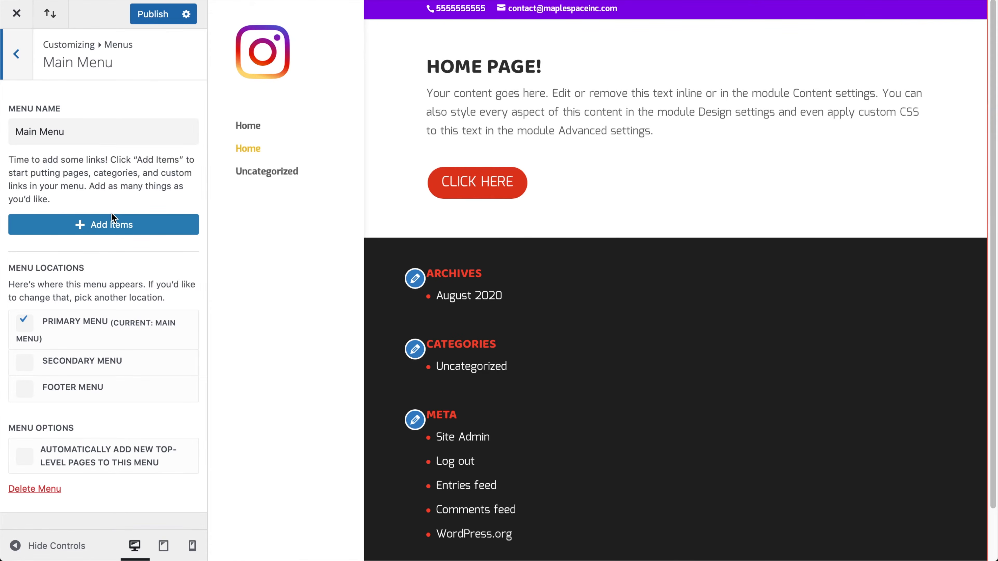
# Add a custom link 'Test Link' with URL '#' to Main Menu
pyautogui.click(109, 226)
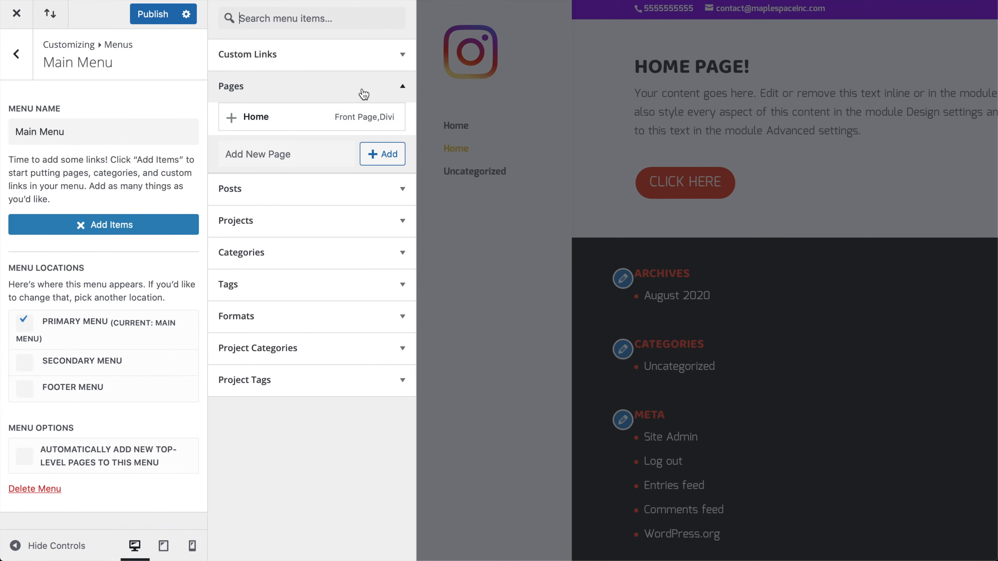
pyautogui.click(385, 59)
pyautogui.click(308, 89)
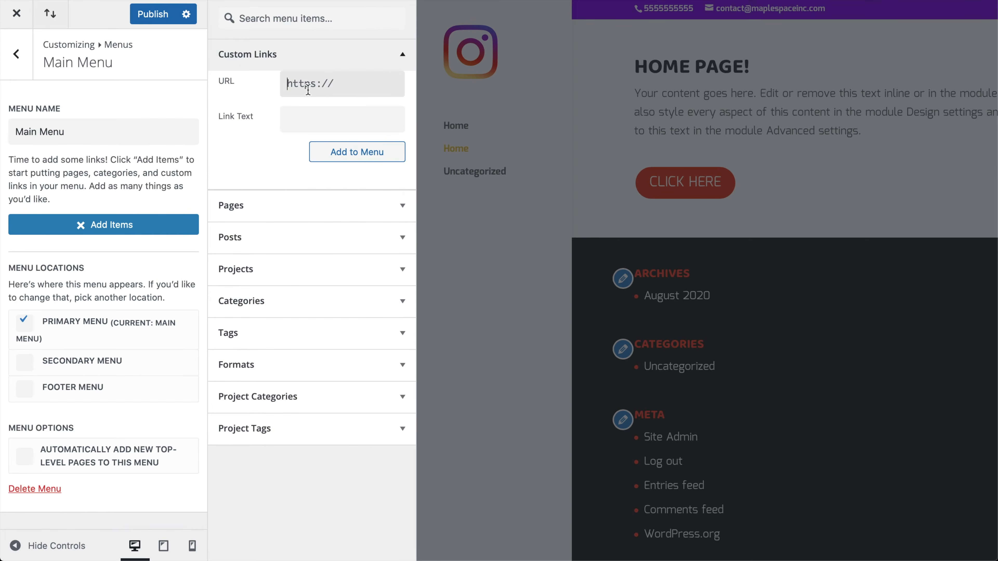
pyautogui.write('#')
pyautogui.click(333, 114)
pyautogui.write('Test Link')
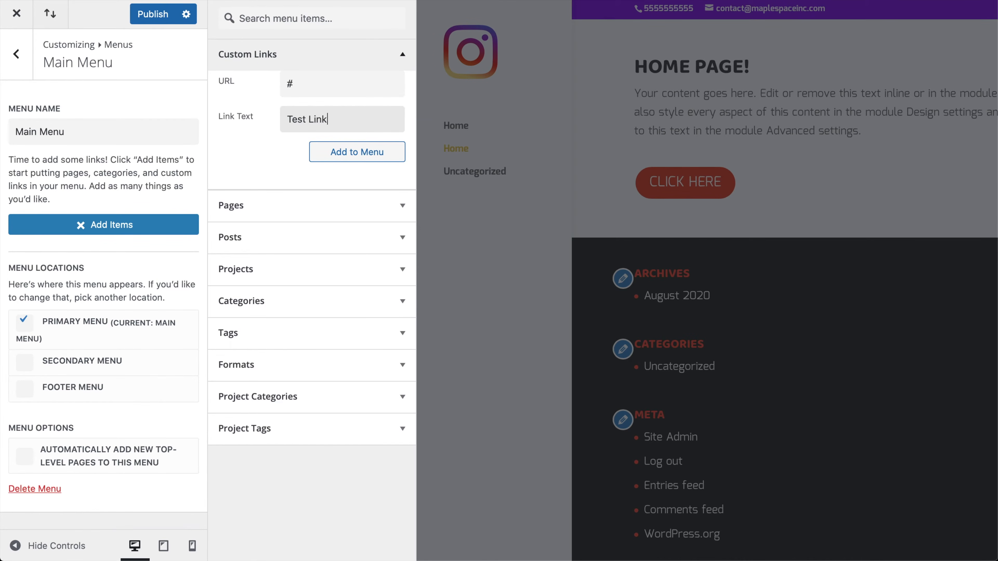
pyautogui.click(381, 146)
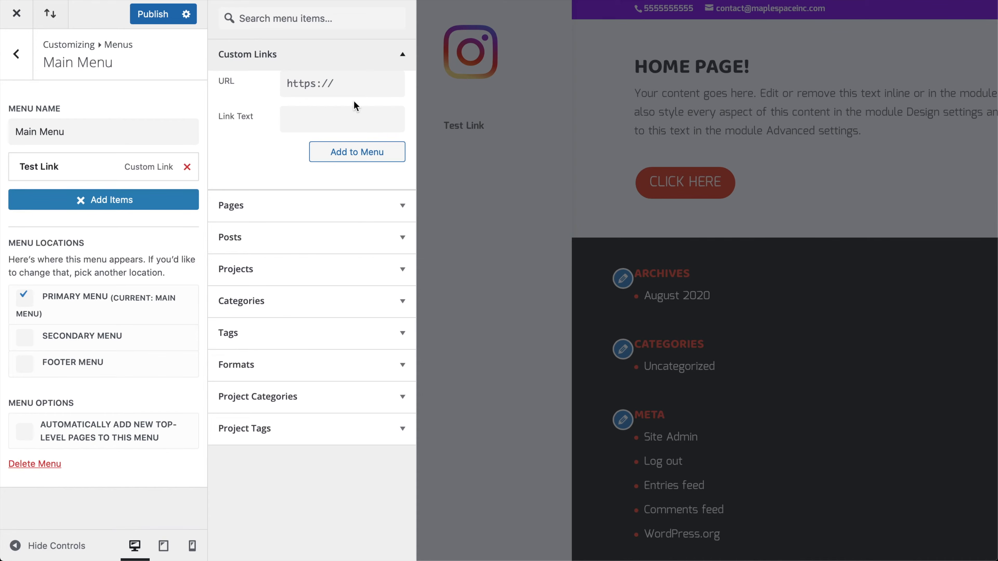
pyautogui.click(403, 55)
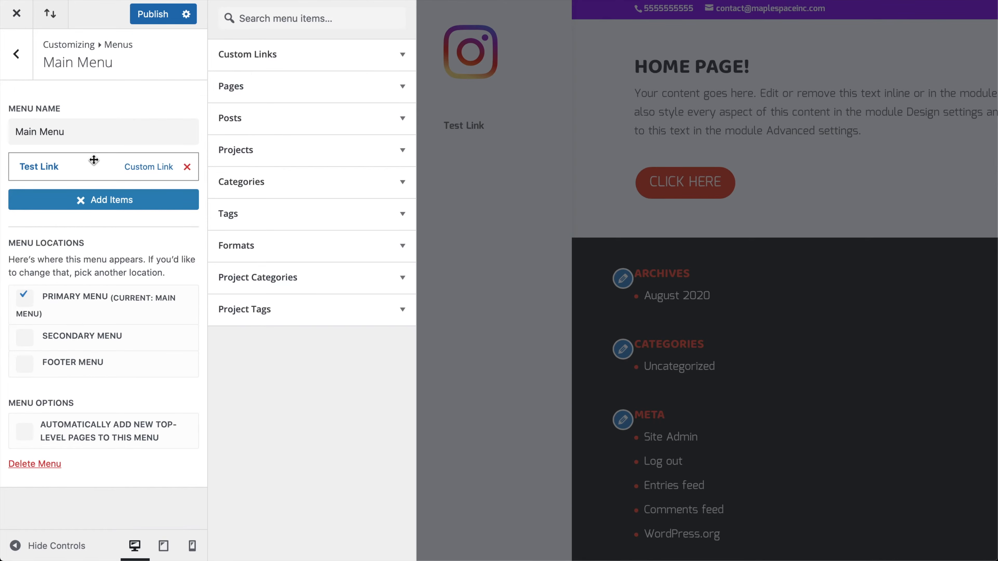
# Add the Home page, move it above Test Link, and publish the menu
pyautogui.click(278, 88)
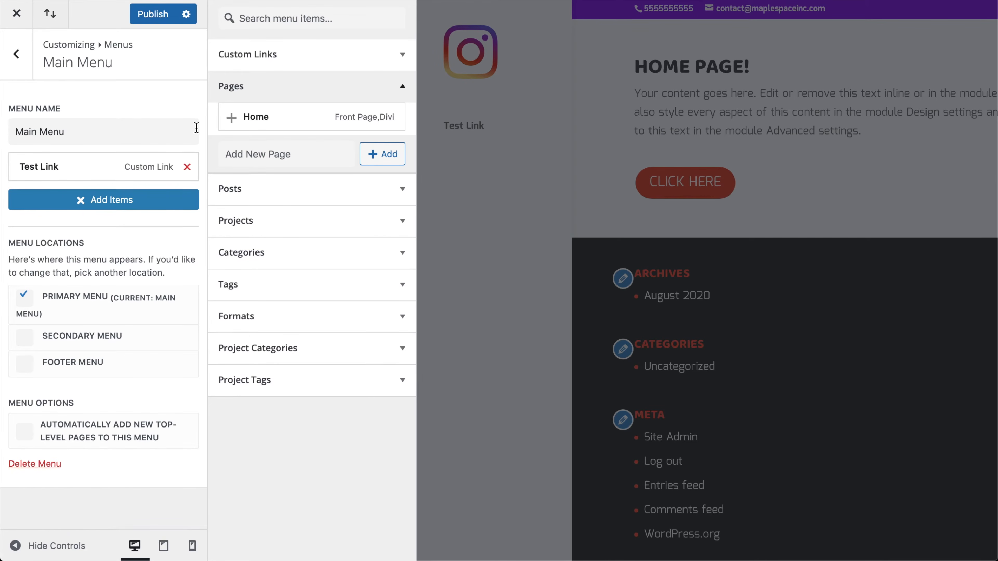
pyautogui.click(228, 122)
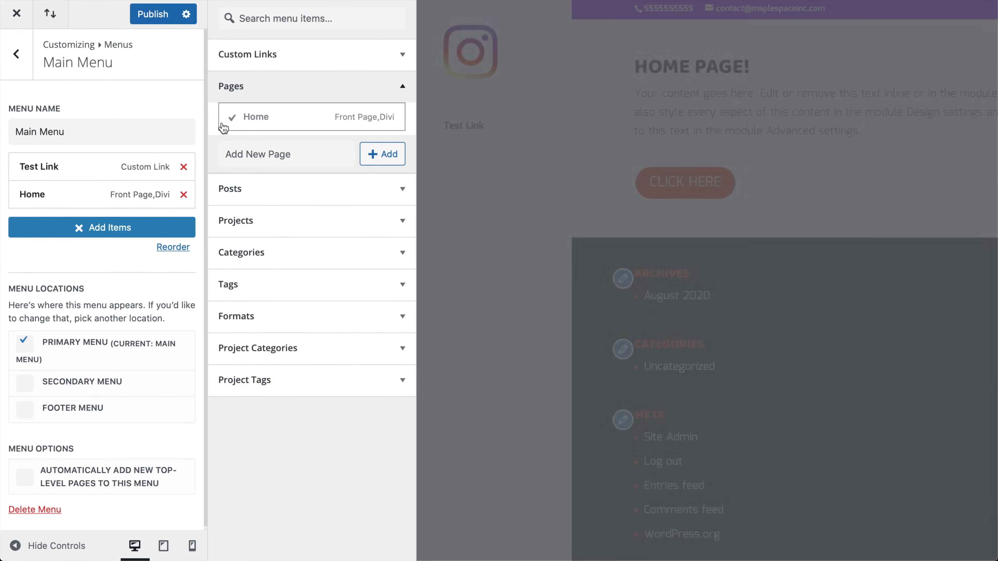
pyautogui.moveTo(62, 194); pyautogui.dragTo(60, 156)
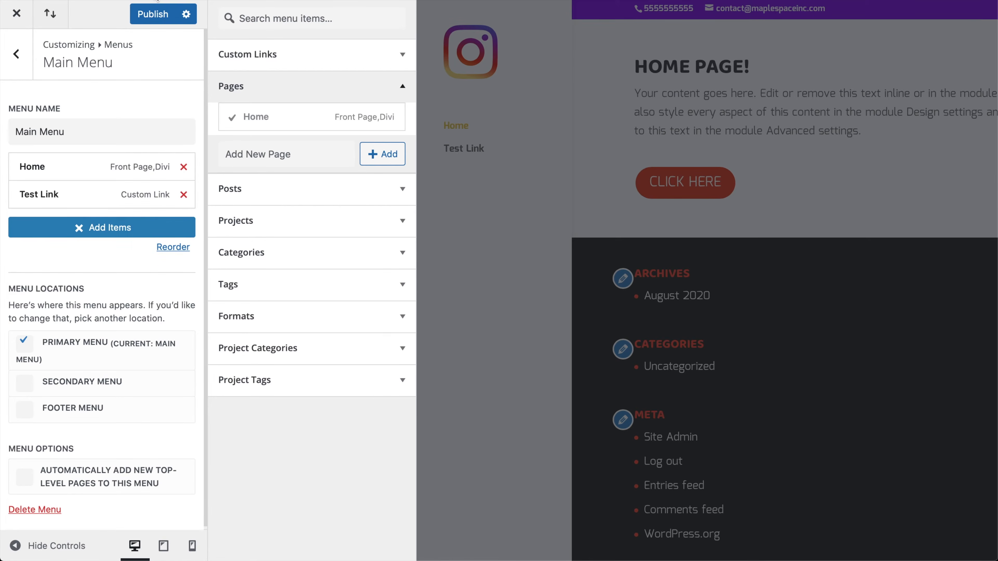
pyautogui.click(149, 17)
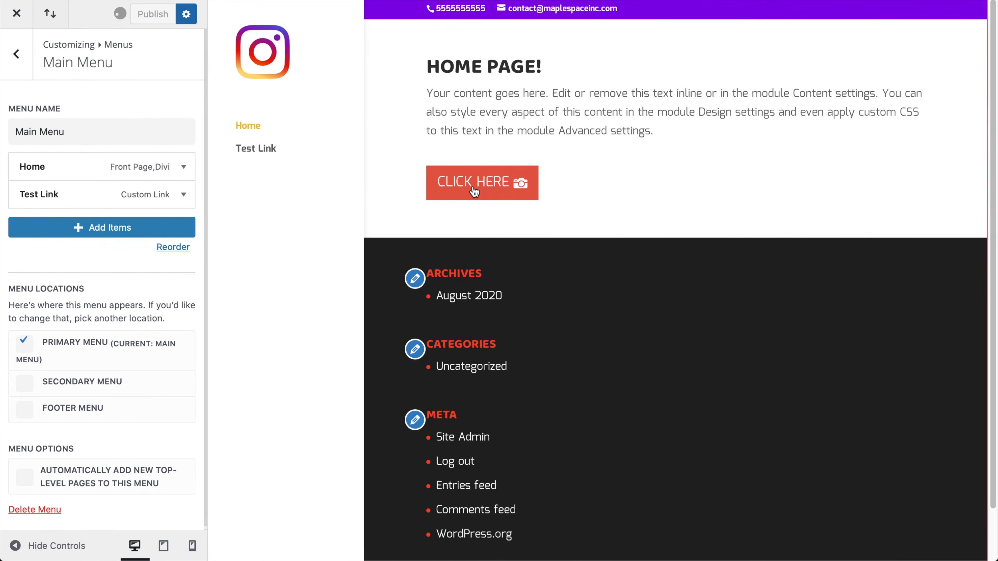
pyautogui.click(496, 191)
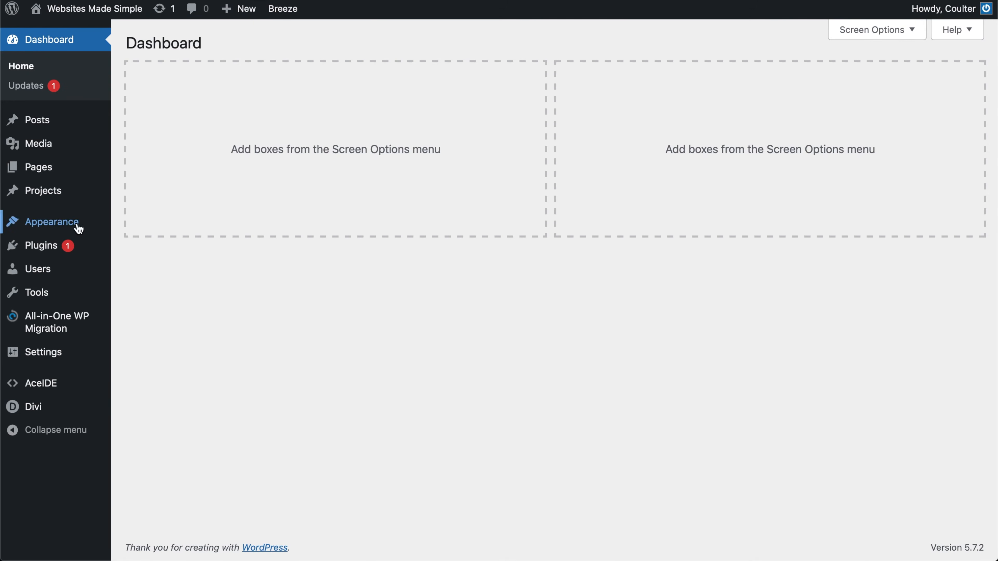
# Nest Test Link under Home in Appearance > Menus and save Main Menu
pyautogui.moveTo(78, 228)
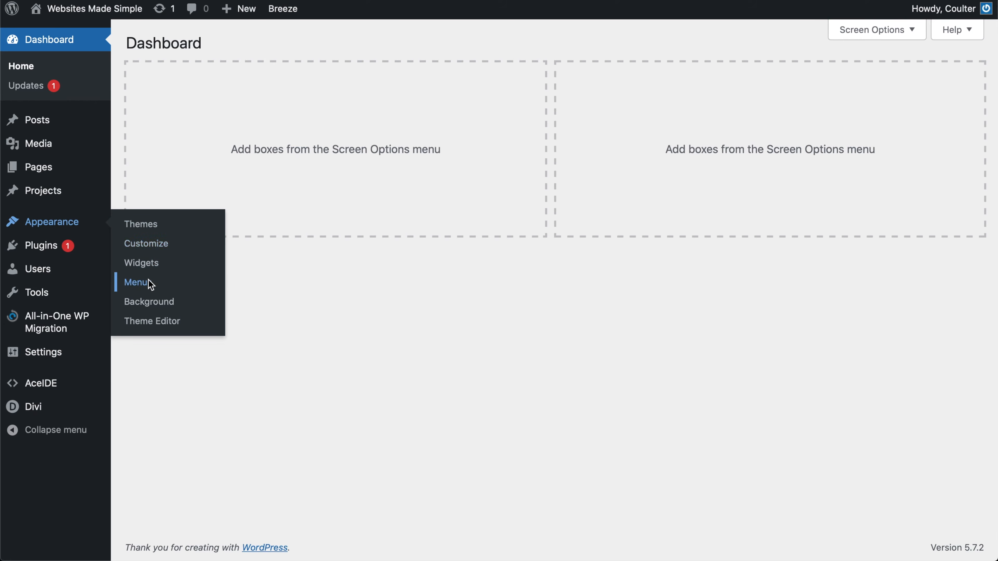
pyautogui.click(139, 282)
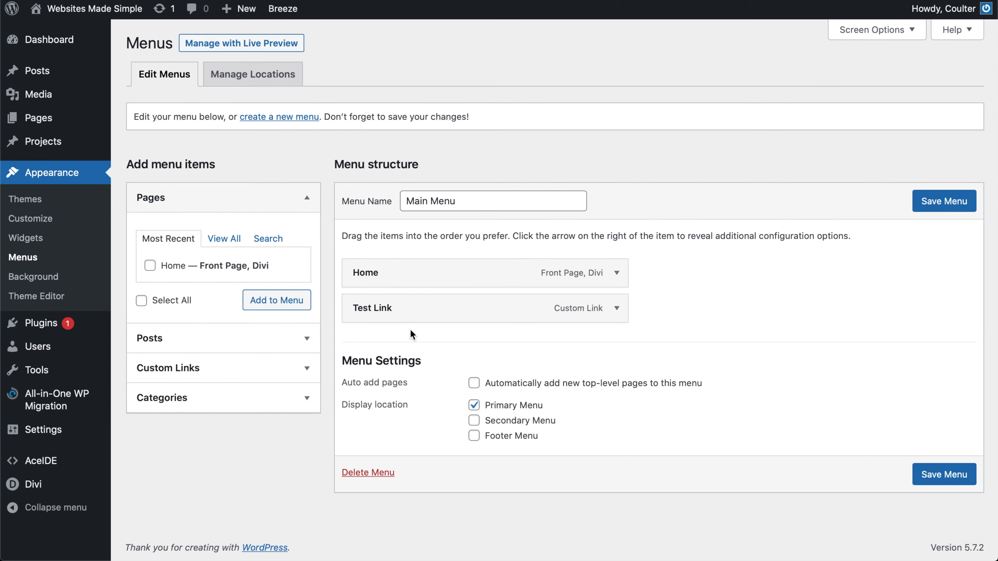
pyautogui.moveTo(372, 315); pyautogui.dragTo(393, 315)
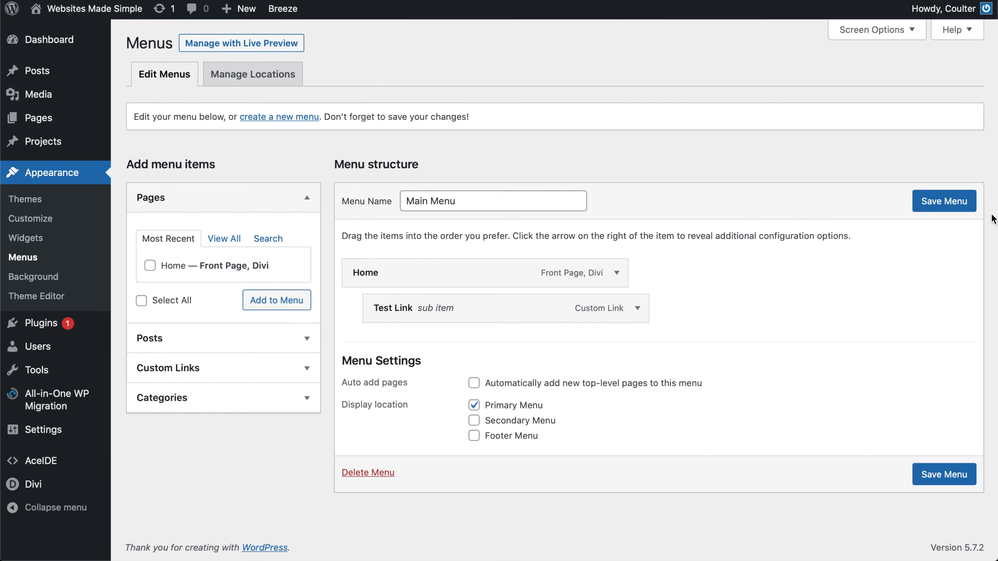
pyautogui.click(919, 199)
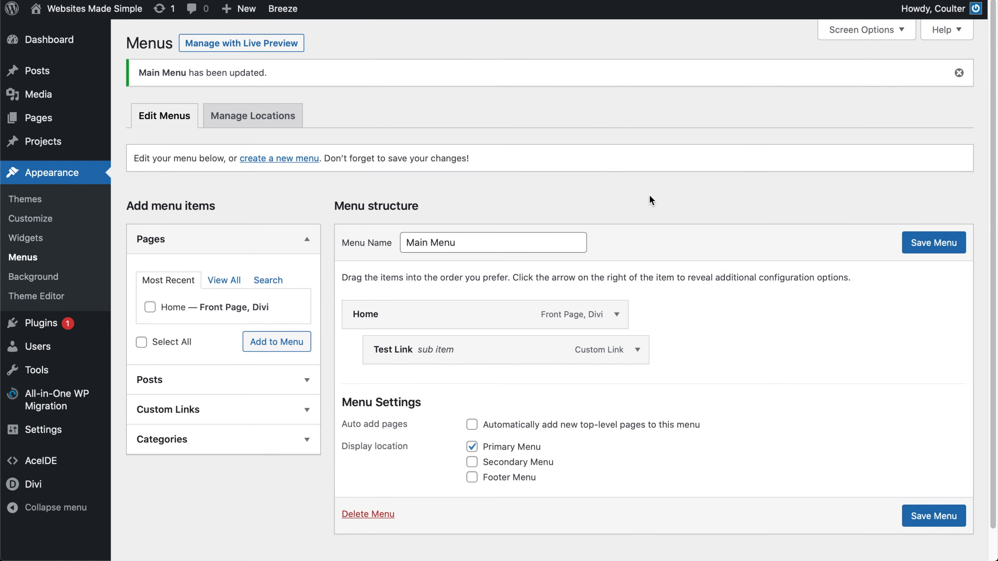
pyautogui.click(299, 158)
# Create an empty new menu named 'Menu 2'
pyautogui.click(464, 209)
pyautogui.write('Menu 2')
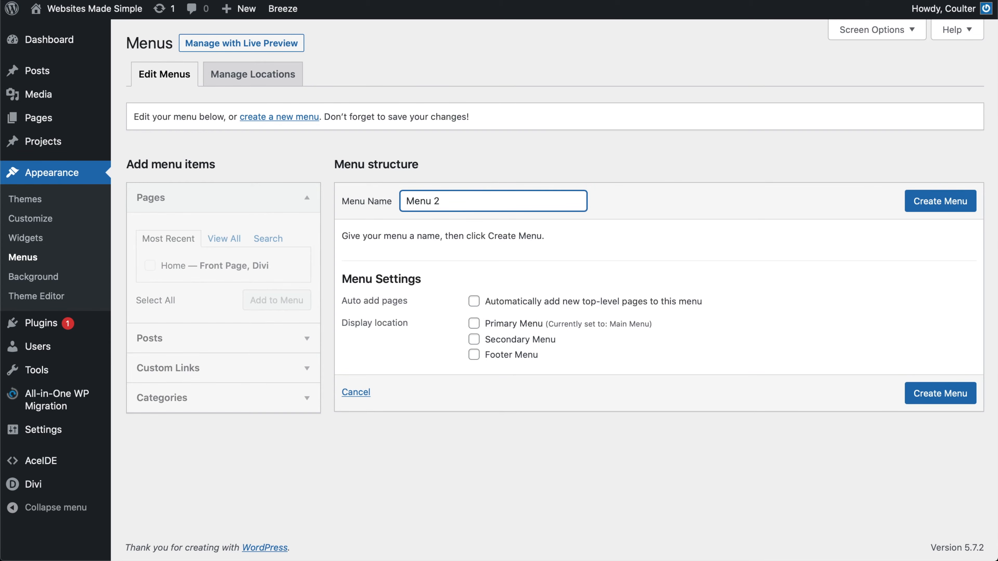
pyautogui.click(964, 213)
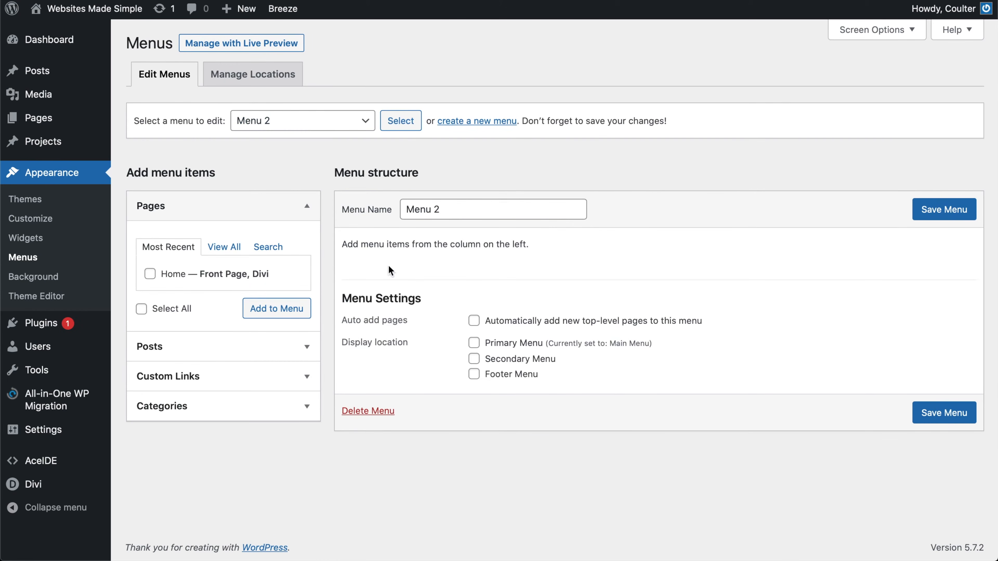
# Switch the menu editor back to Main Menu (Primary Menu)
pyautogui.tripleClick(432, 209)
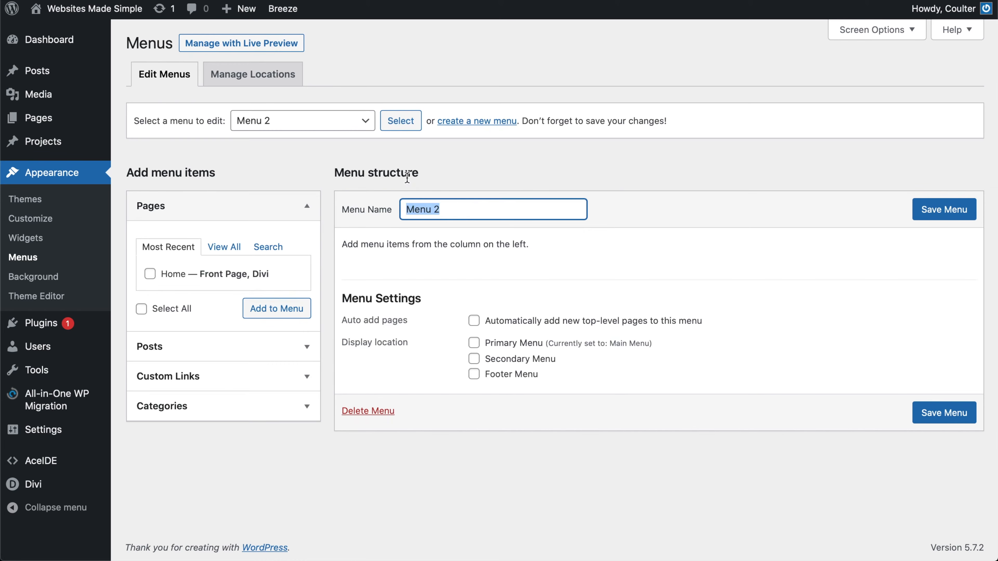
pyautogui.click(342, 123)
pyautogui.click(379, 120)
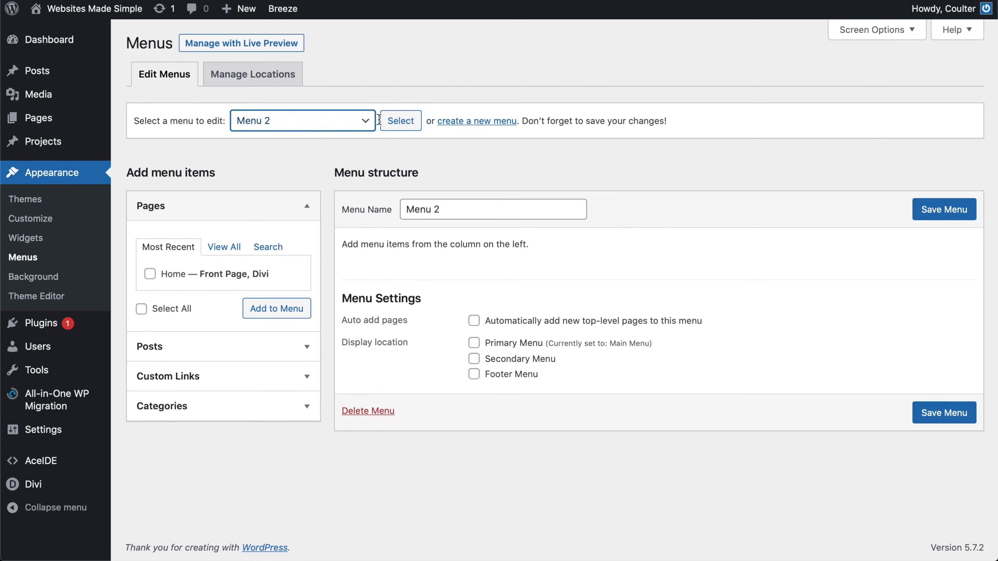
pyautogui.click(400, 120)
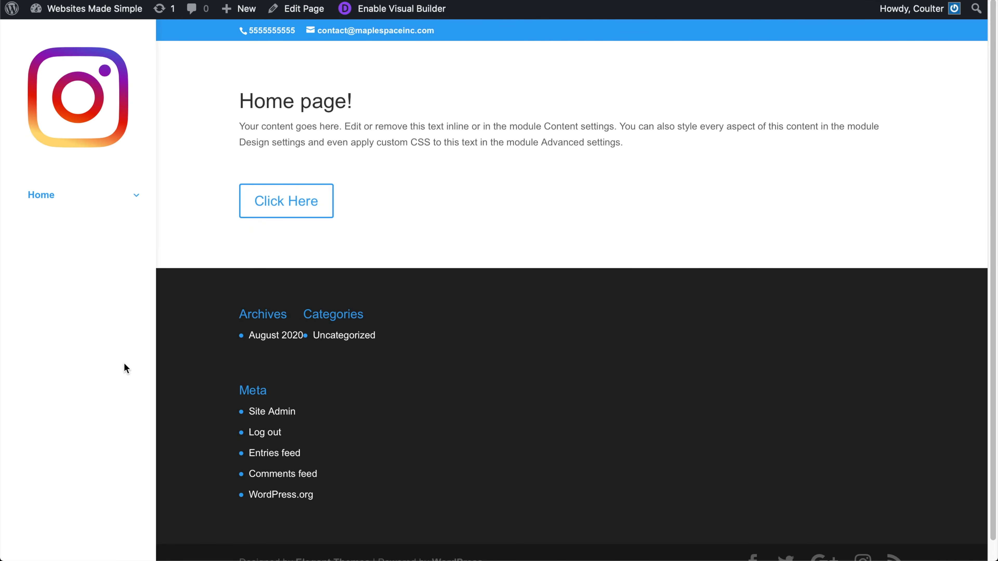
# Check the live Home dropdown showing Test Link, then confirm Test Link nests under Home in the editor
pyautogui.moveTo(134, 197)
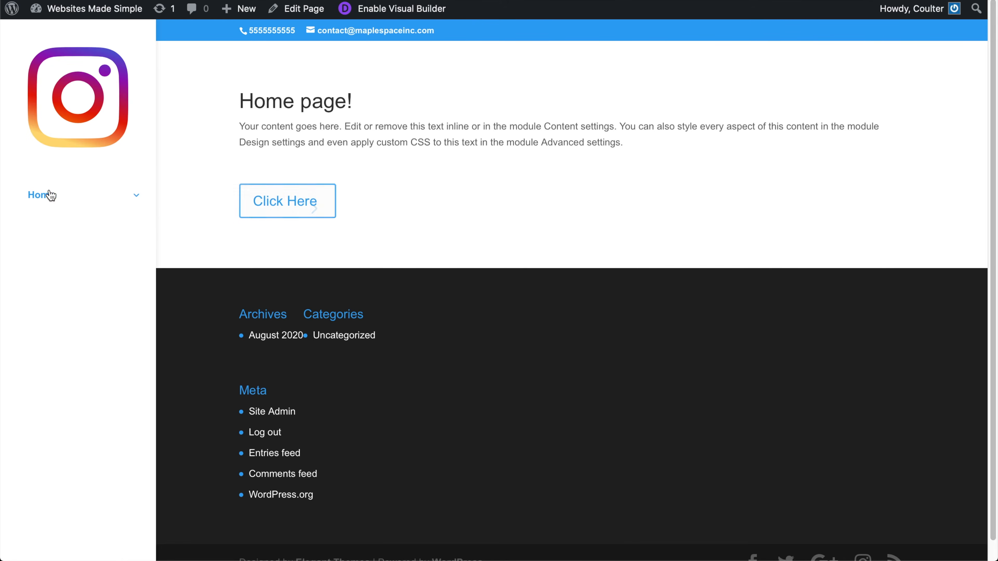
pyautogui.moveTo(107, 196)
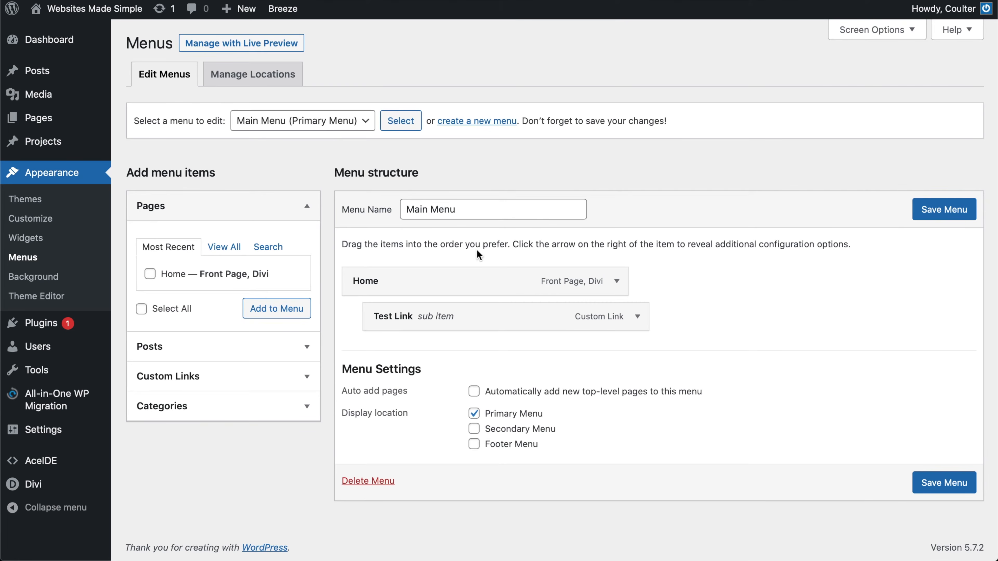
pyautogui.moveTo(443, 310); pyautogui.dragTo(468, 321)
# Open Divi Theme Builder and build a new global header from scratch for the default template
pyautogui.moveTo(51, 432)
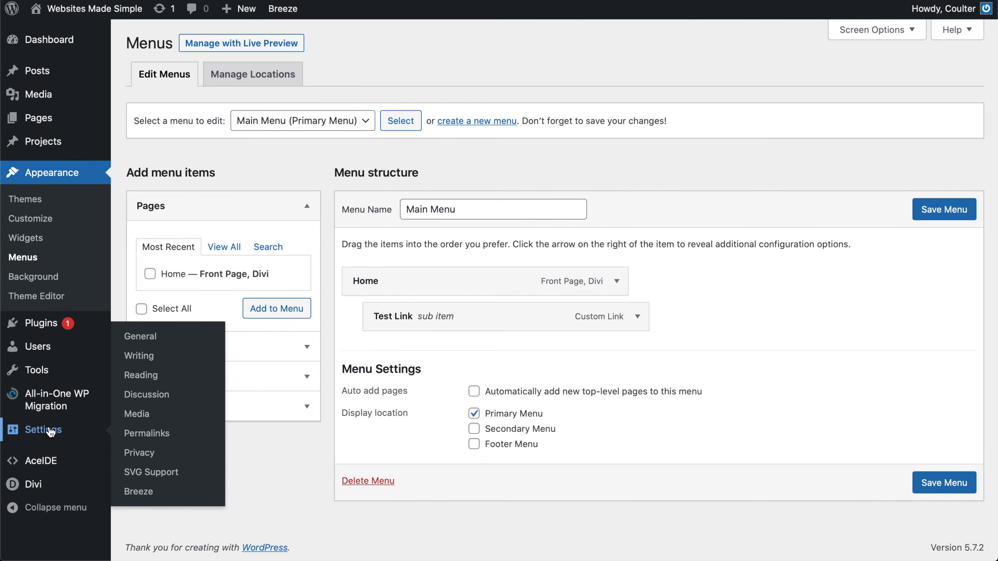
pyautogui.moveTo(28, 483)
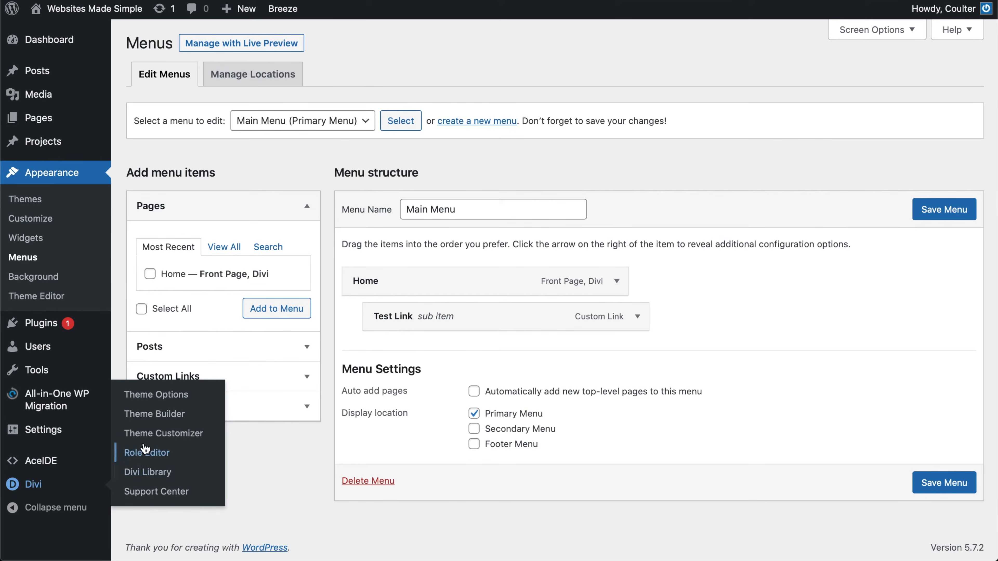
pyautogui.click(155, 414)
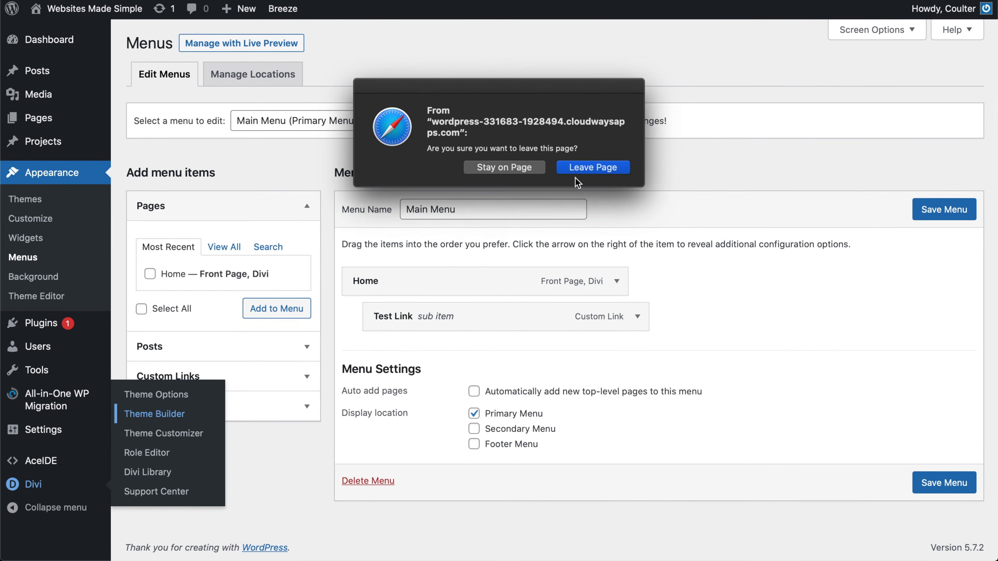
pyautogui.click(580, 169)
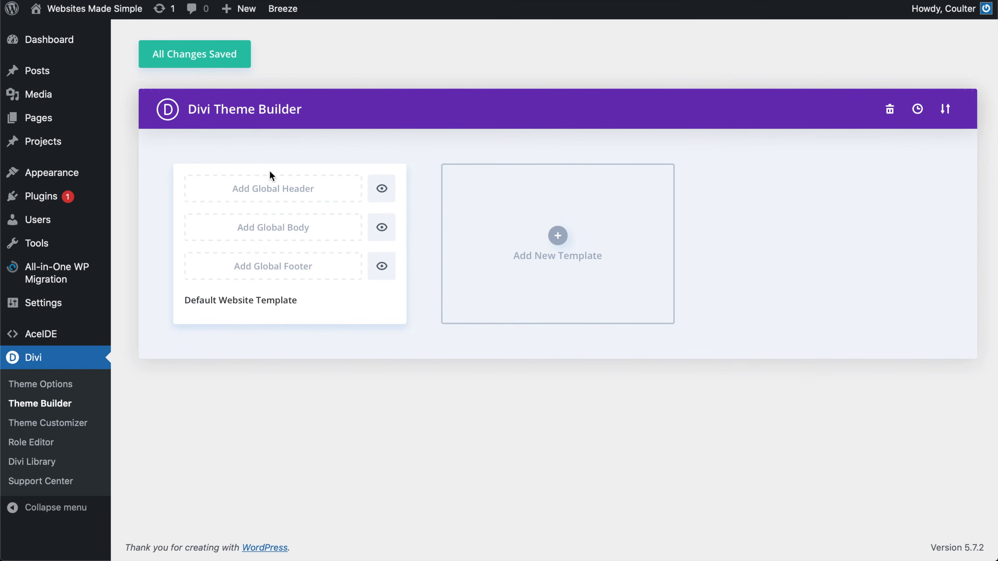
pyautogui.click(263, 194)
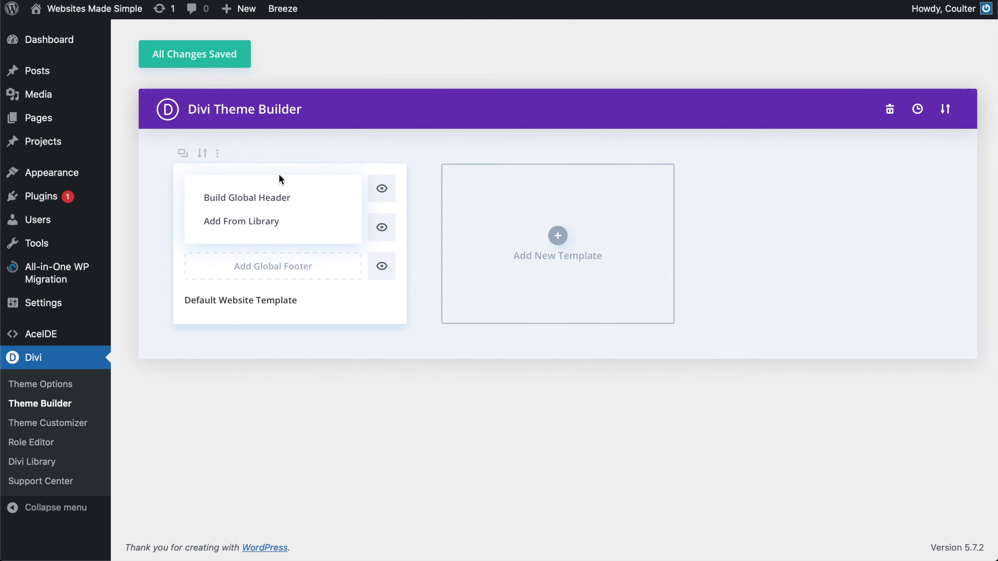
pyautogui.click(265, 206)
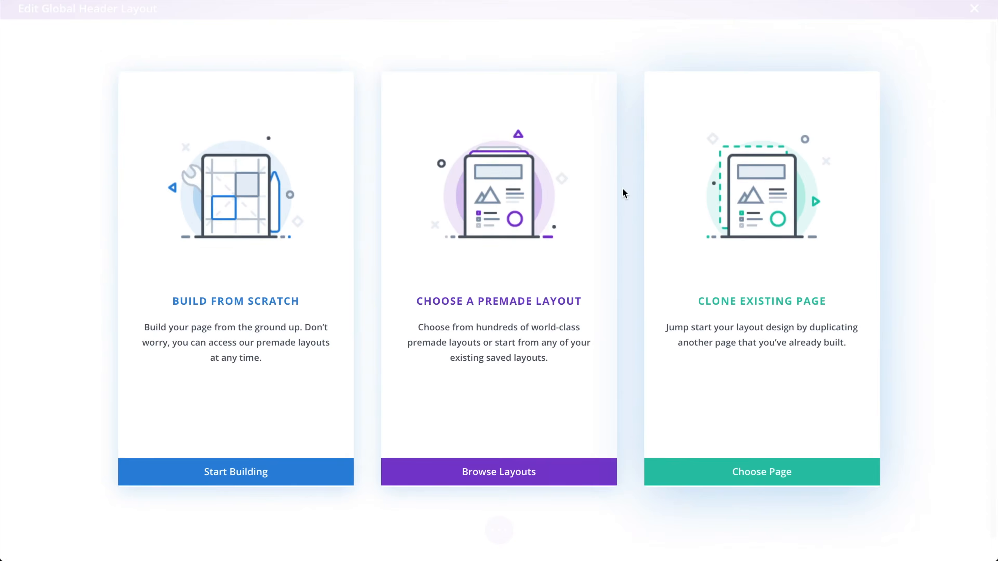
pyautogui.click(231, 467)
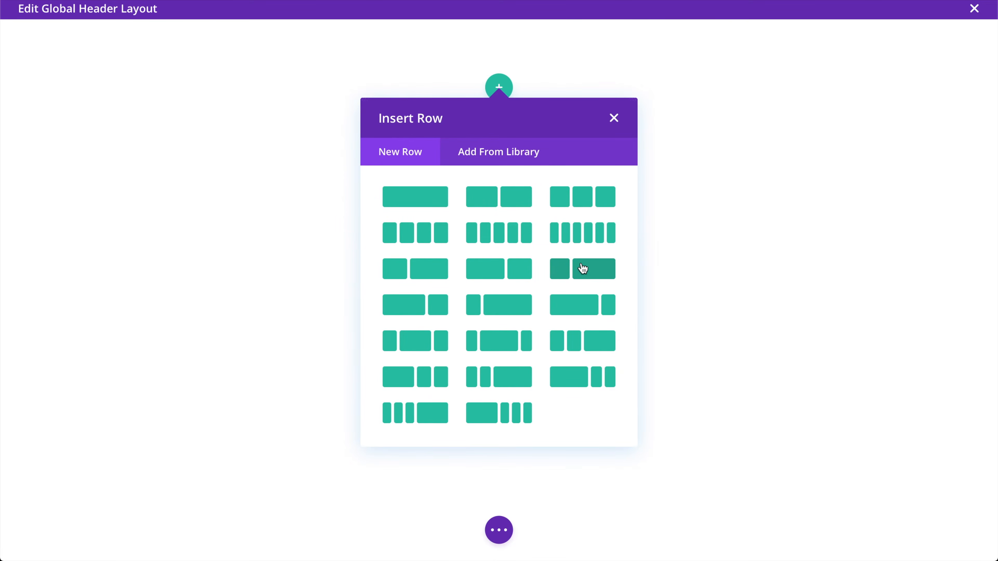
# Insert a one-third plus two-thirds row and add an image module showing the site logo via dynamic content
pyautogui.click(592, 271)
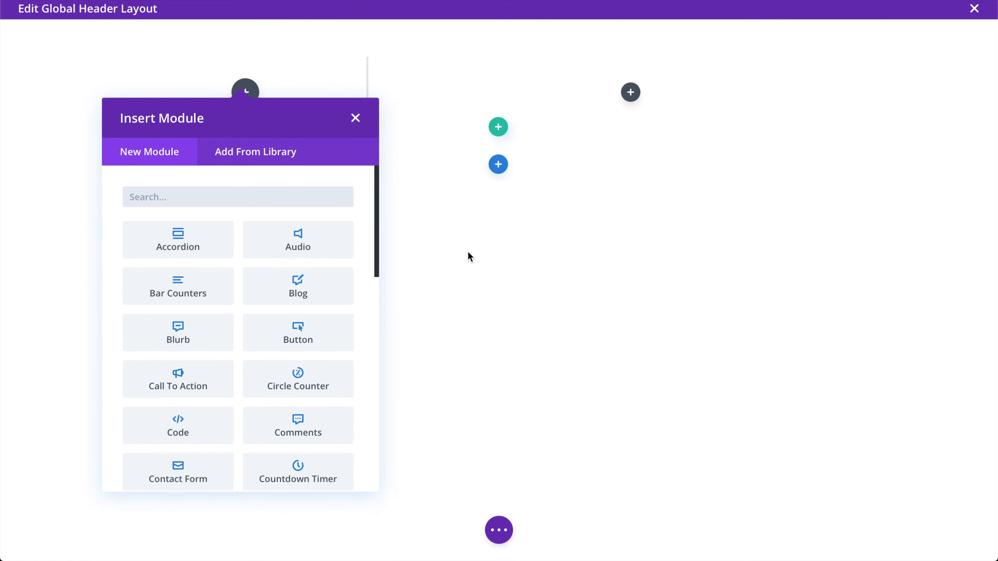
pyautogui.write('ima')
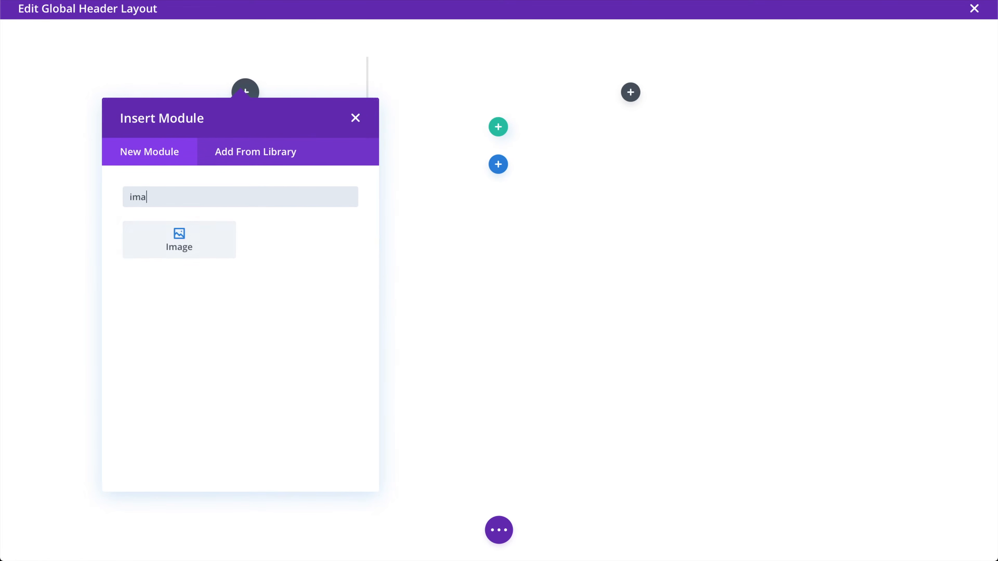
pyautogui.click(166, 236)
pyautogui.moveTo(566, 206)
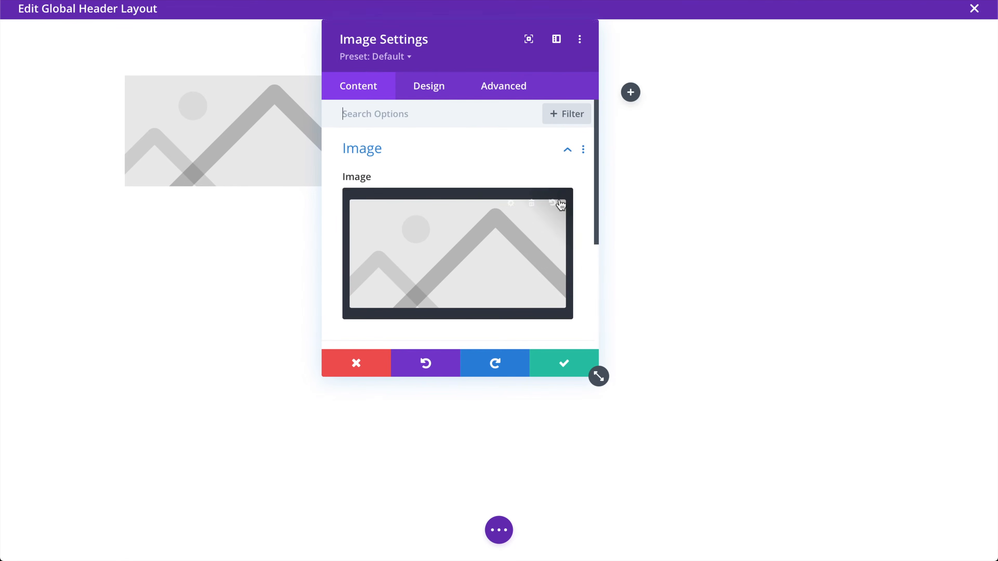
pyautogui.click(535, 210)
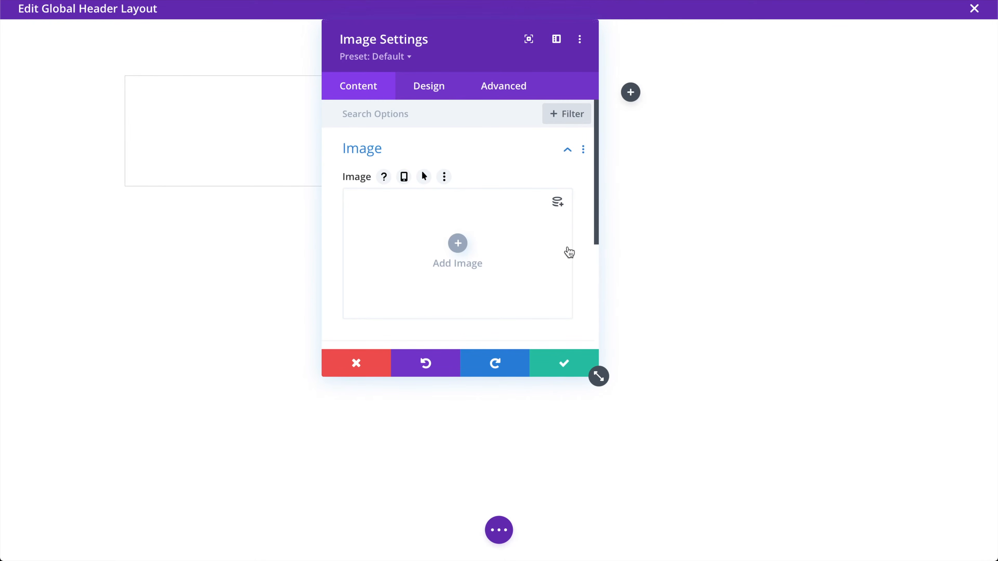
pyautogui.click(562, 206)
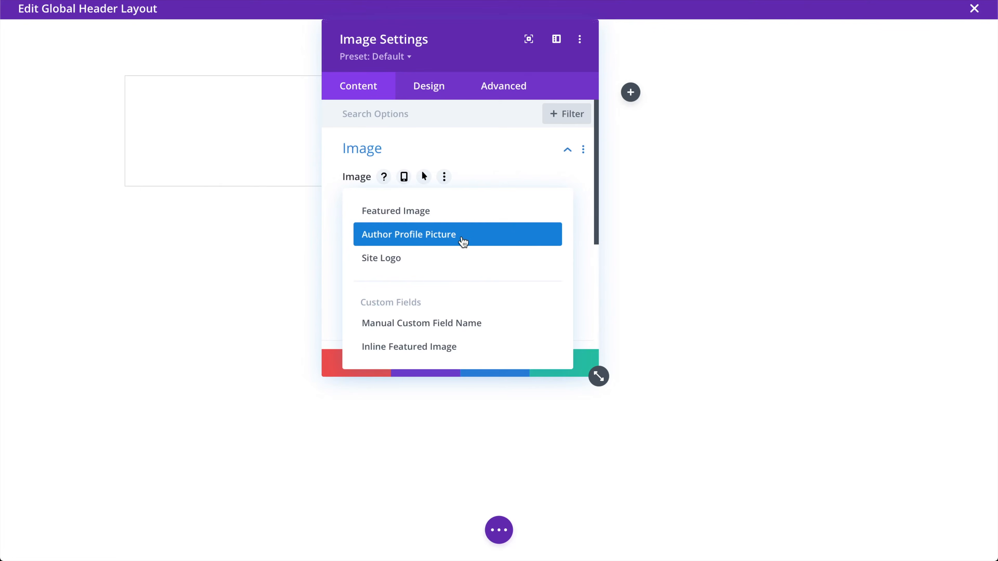
pyautogui.click(389, 261)
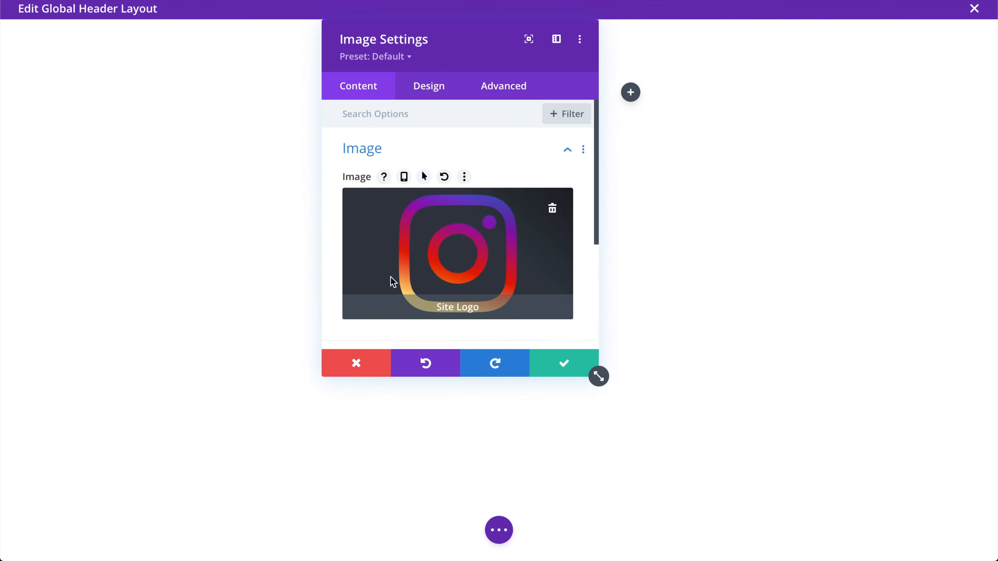
pyautogui.click(563, 363)
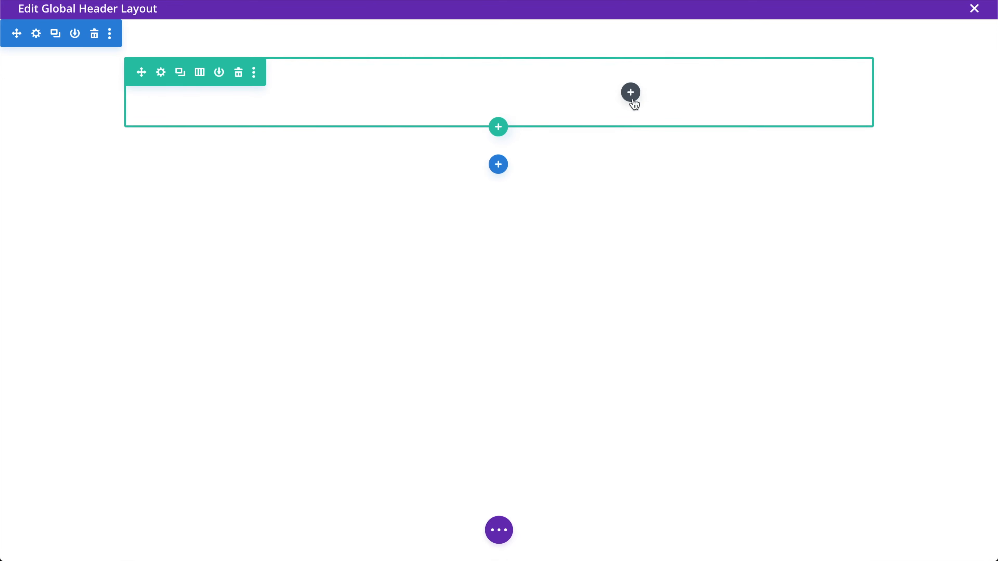
# Insert a Menu module into the empty header column, keeping Main Menu as its menu
pyautogui.click(630, 92)
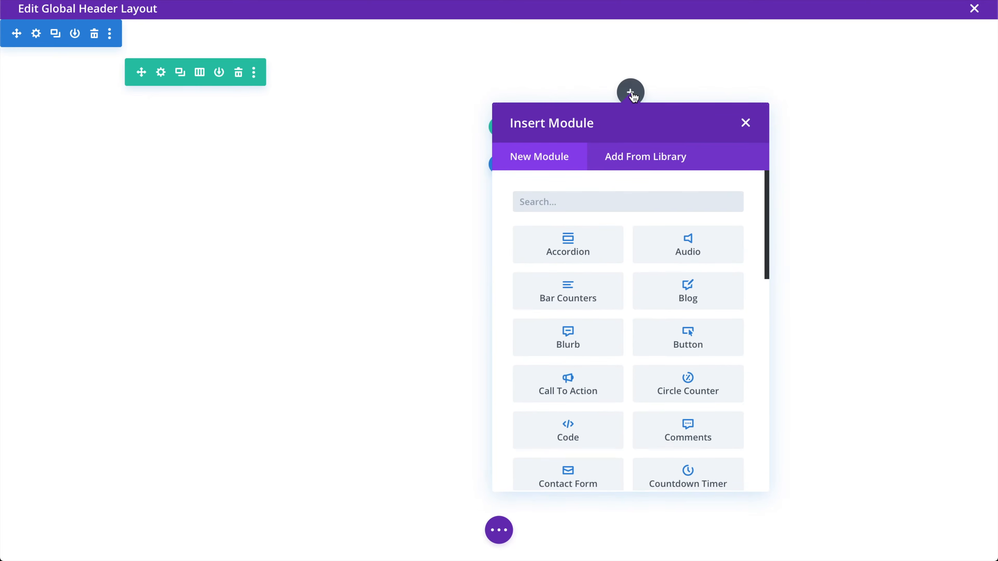
pyautogui.write('menu')
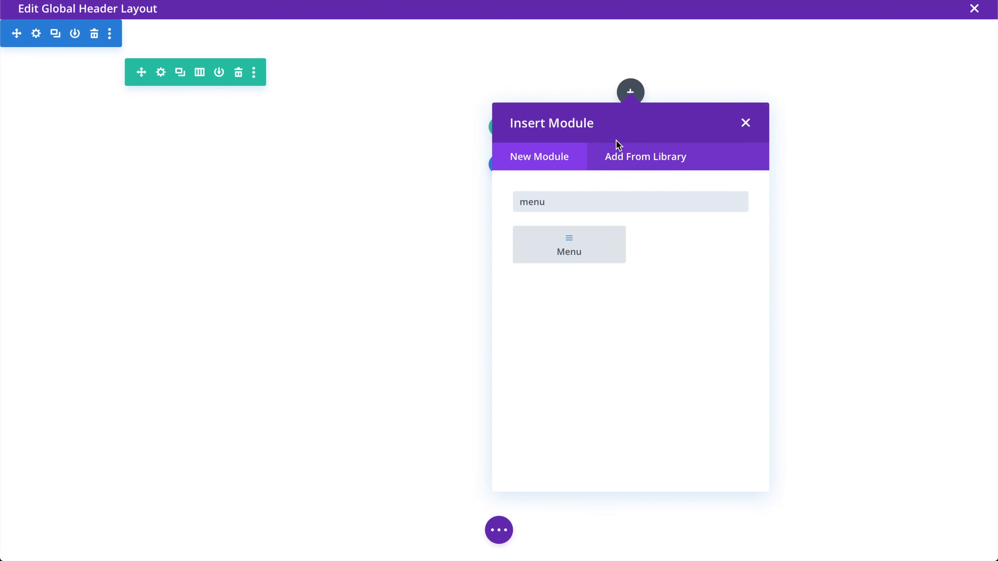
pyautogui.click(569, 239)
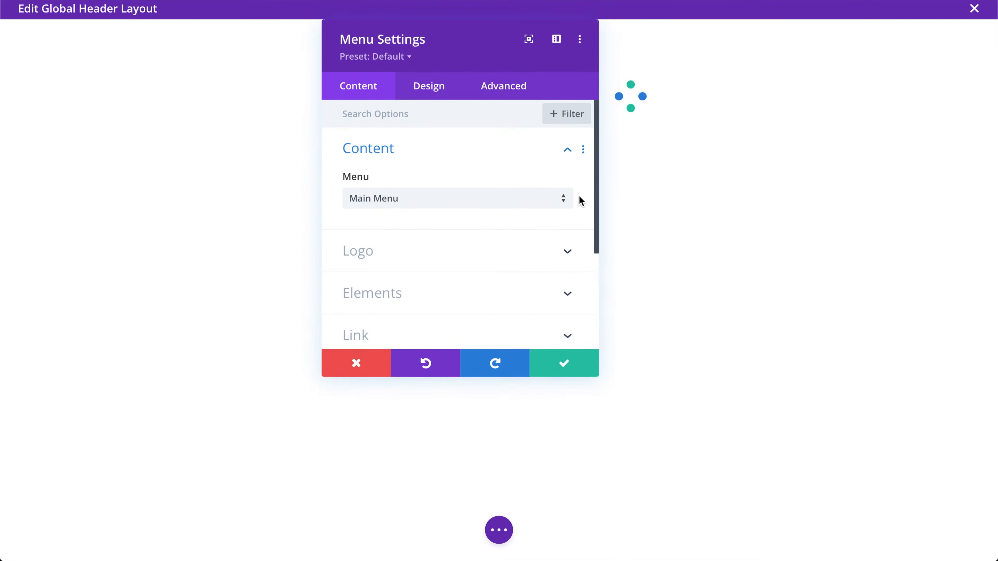
pyautogui.click(439, 198)
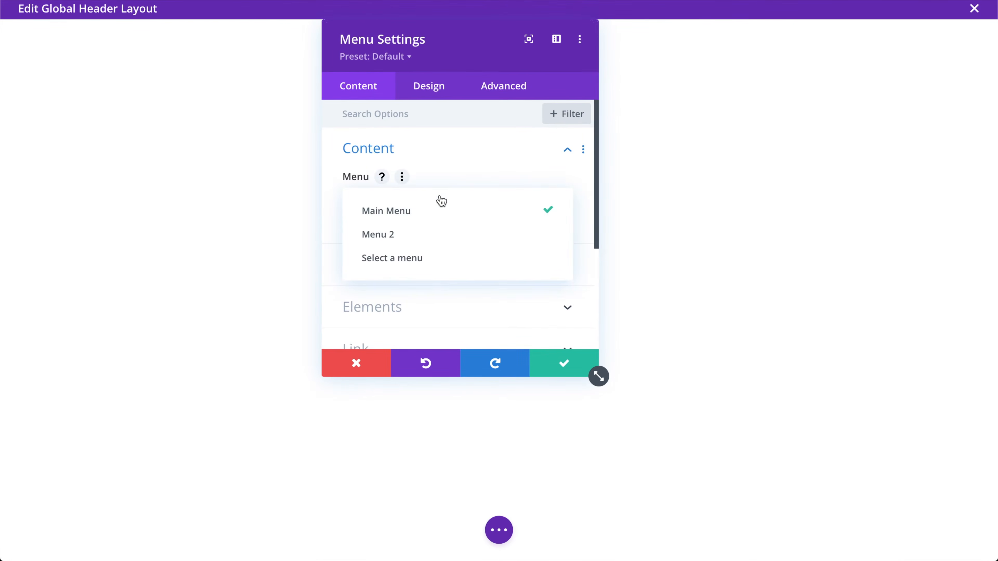
pyautogui.click(432, 213)
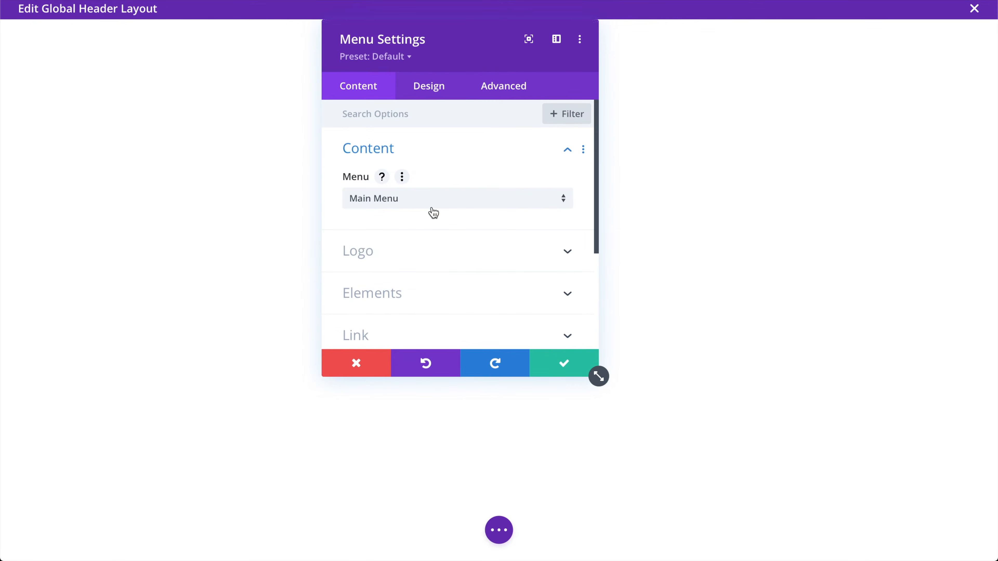
# Review the menu module's logo, cart and search icon, and link option groups
pyautogui.moveTo(489, 30); pyautogui.dragTo(347, 78)
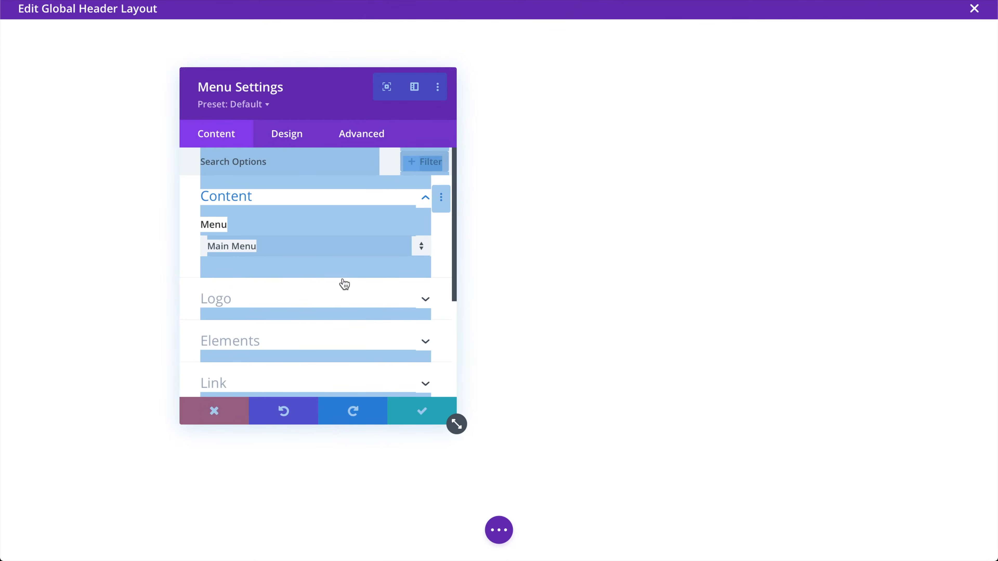
pyautogui.click(443, 267)
pyautogui.scroll(-2, 350, 307)
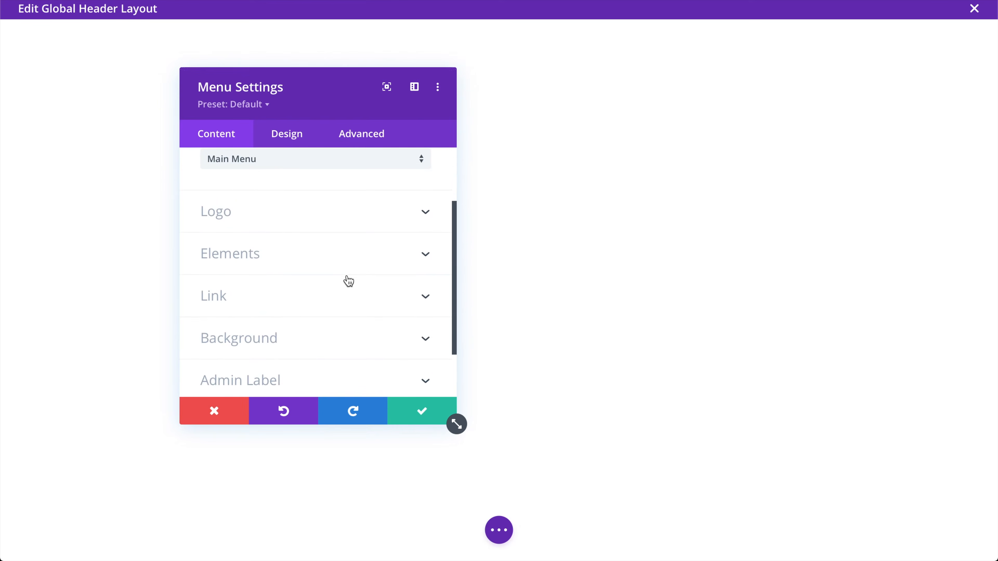
pyautogui.click(312, 214)
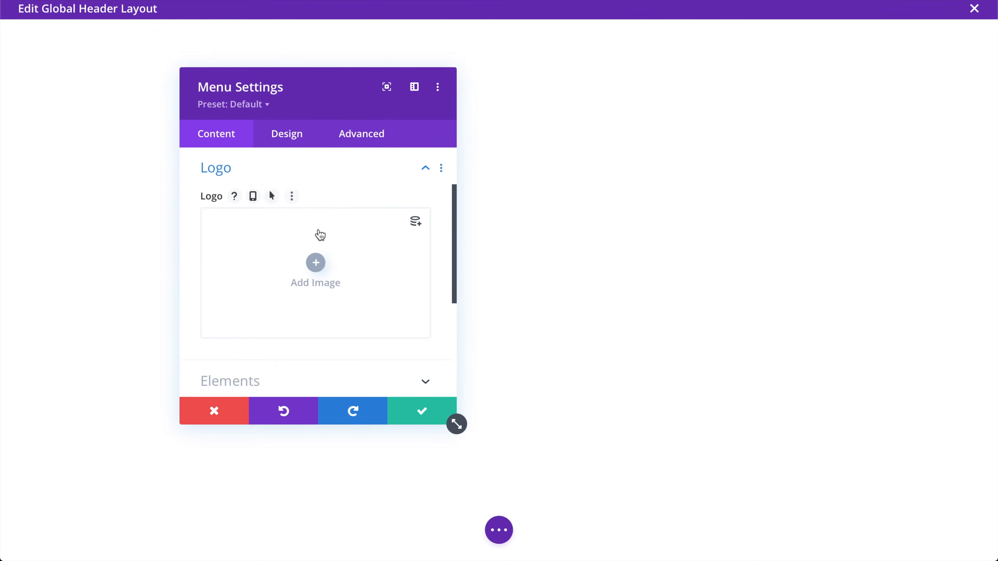
pyautogui.scroll(2, 359, 271)
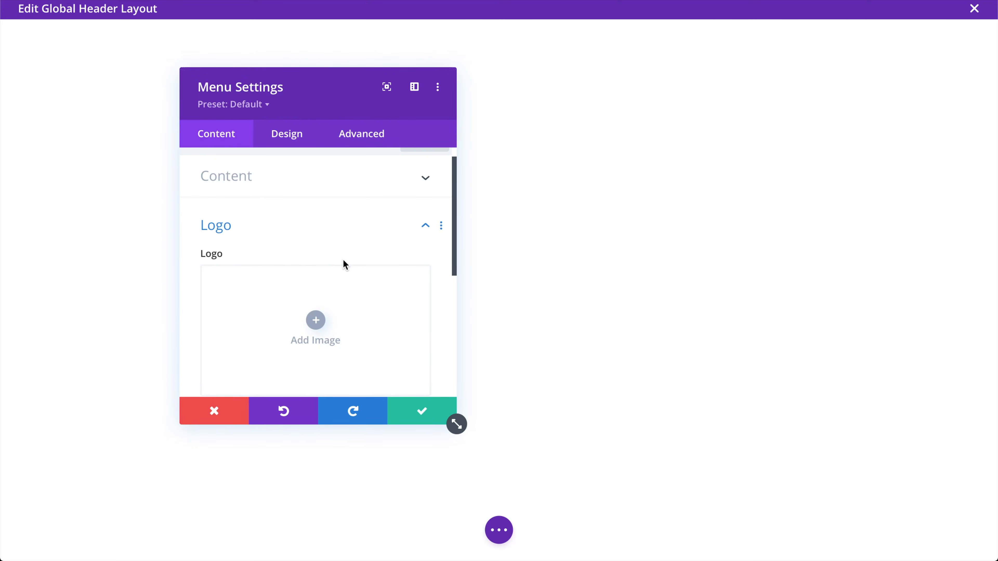
pyautogui.scroll(-5, 346, 252)
pyautogui.scroll(1, 344, 270)
pyautogui.click(302, 197)
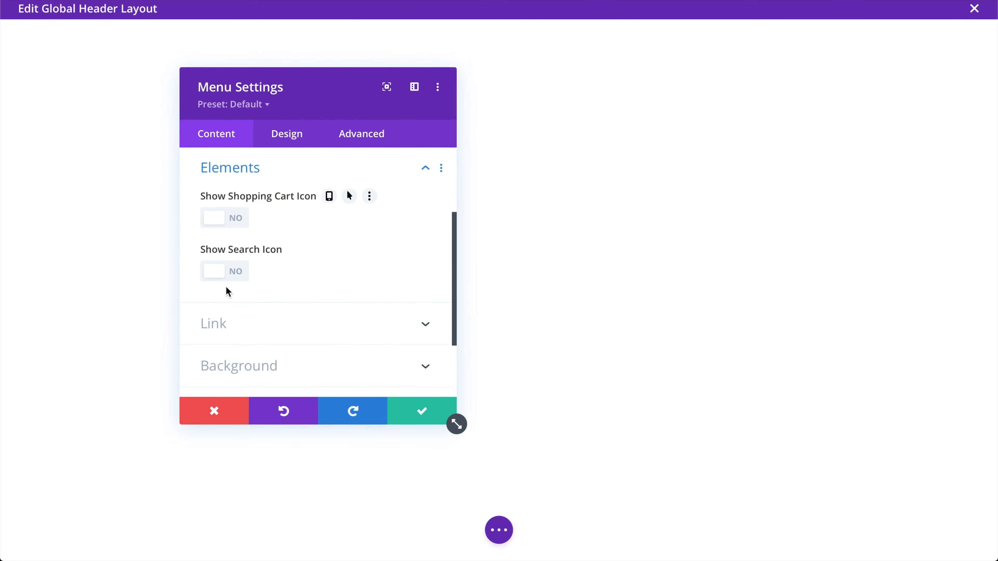
pyautogui.scroll(-2, 319, 282)
pyautogui.click(289, 292)
pyautogui.scroll(-4, 317, 277)
pyautogui.scroll(6, 316, 277)
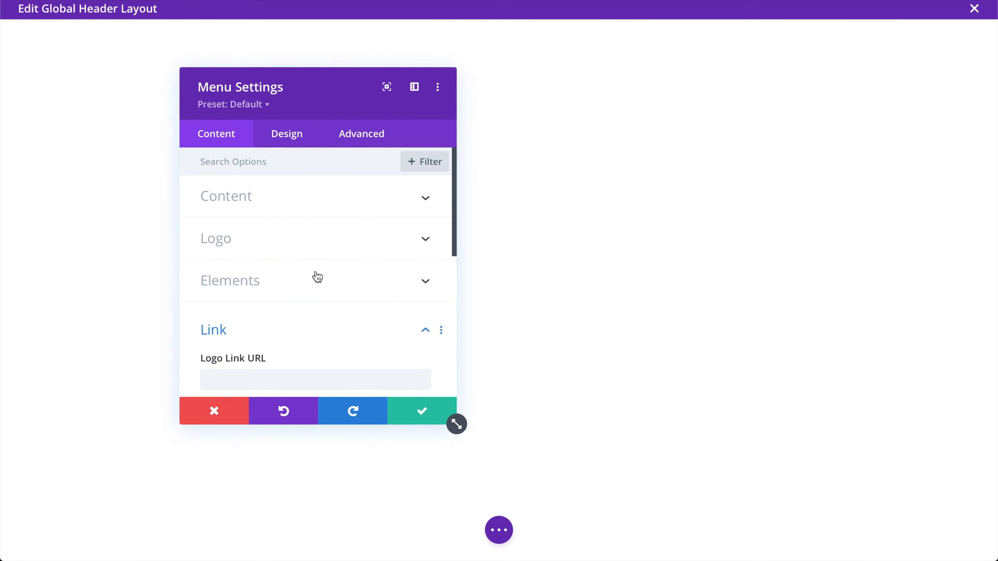
pyautogui.click(280, 195)
# Set the menu's Active Link and Text colours to dark #2b2b2b and apply the settings
pyautogui.click(280, 137)
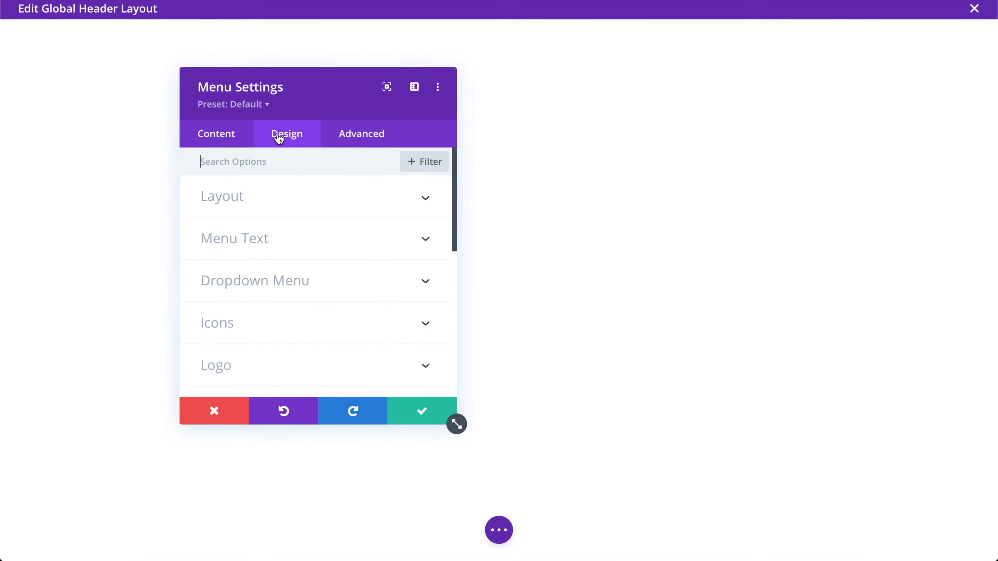
pyautogui.click(259, 241)
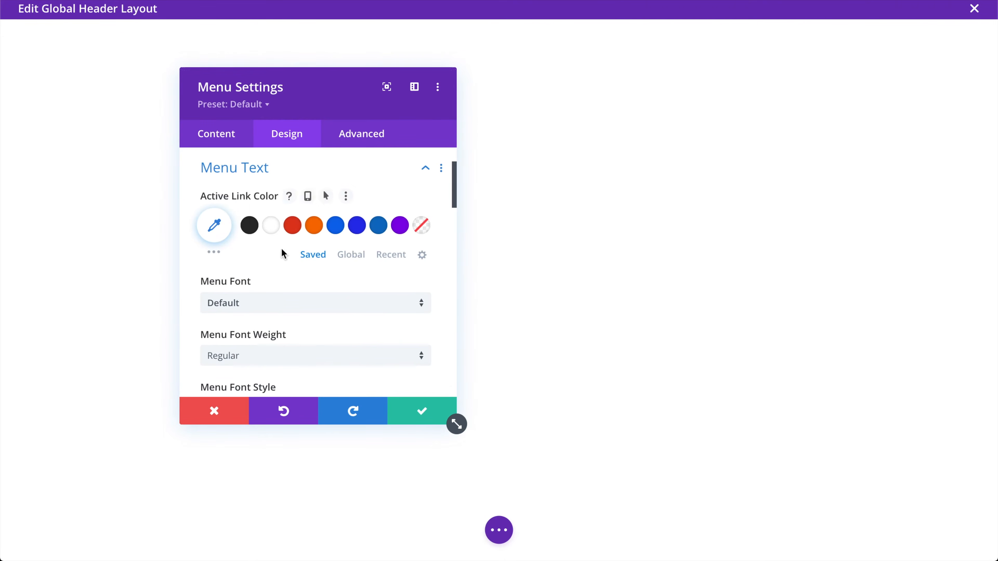
pyautogui.click(249, 226)
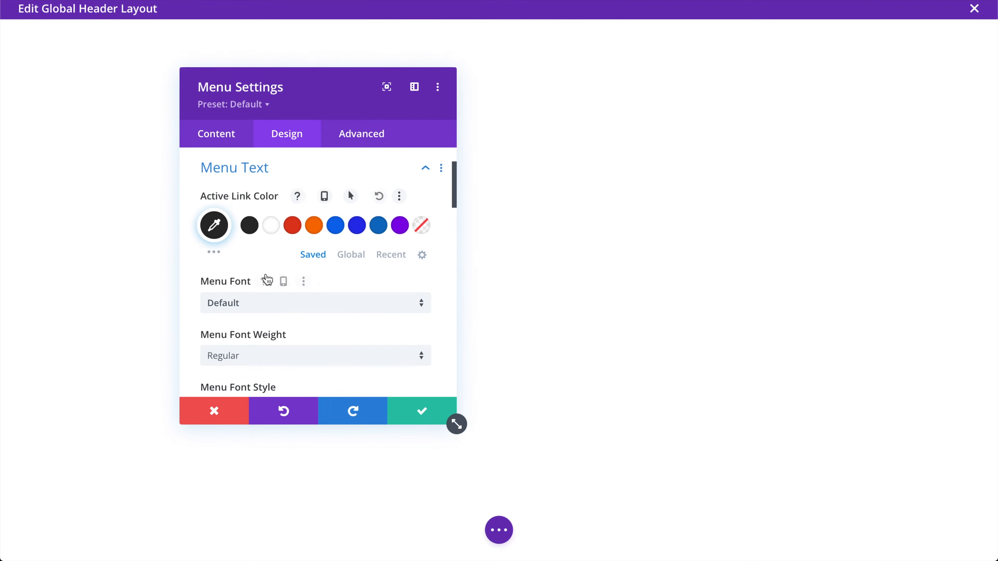
pyautogui.scroll(-6, 266, 274)
pyautogui.click(258, 236)
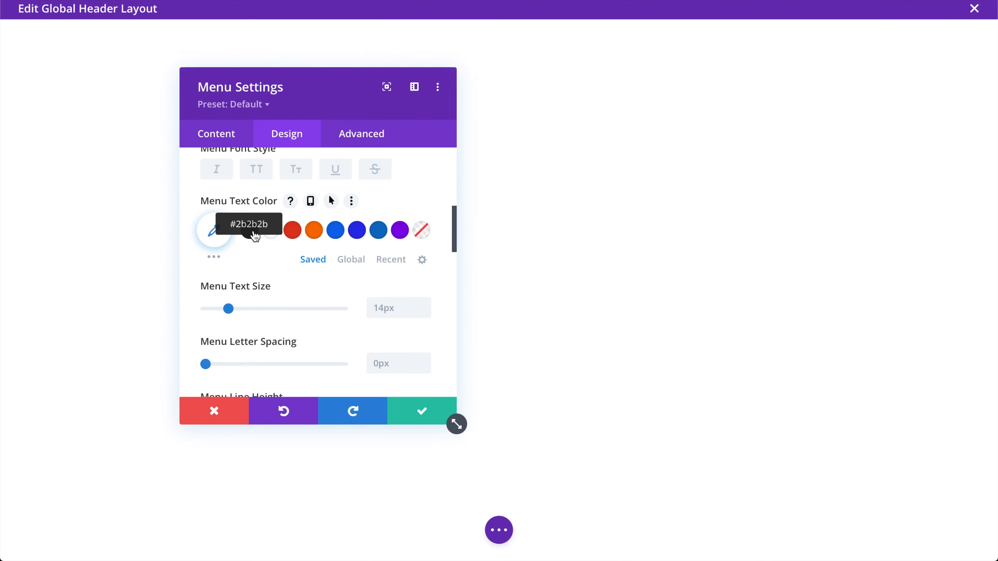
pyautogui.scroll(-2, 275, 268)
pyautogui.scroll(-11, 247, 278)
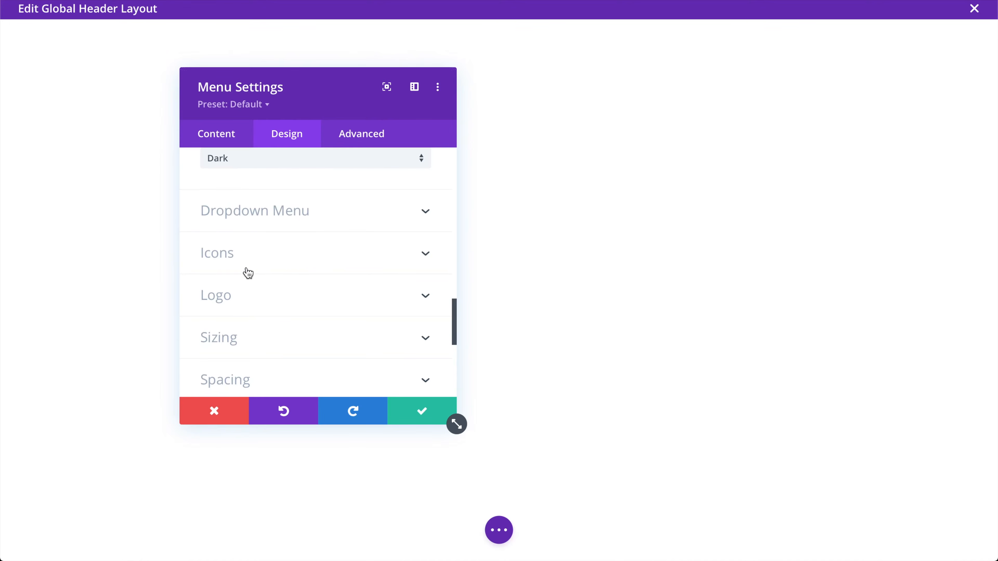
pyautogui.click(261, 259)
pyautogui.scroll(-15, 257, 295)
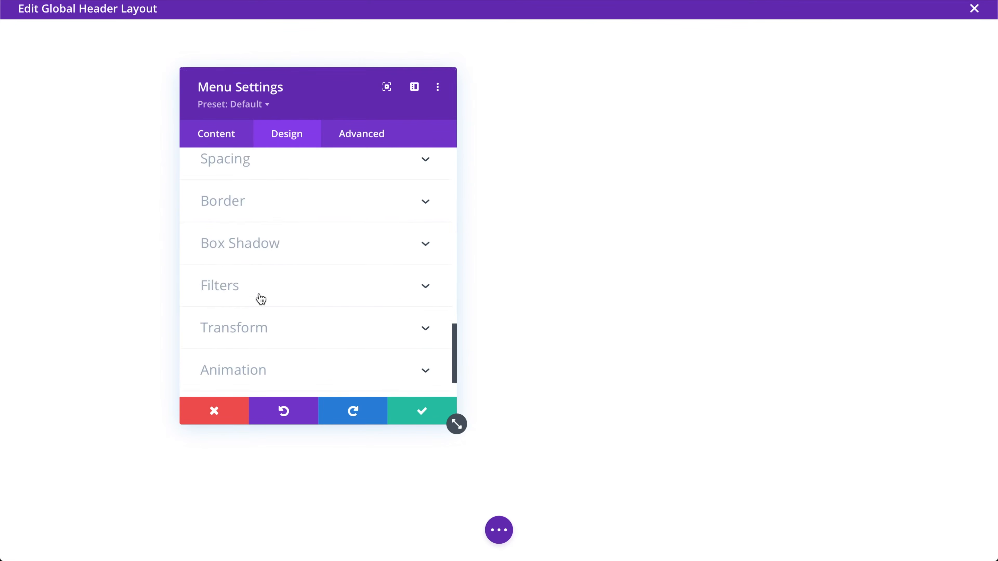
pyautogui.click(409, 403)
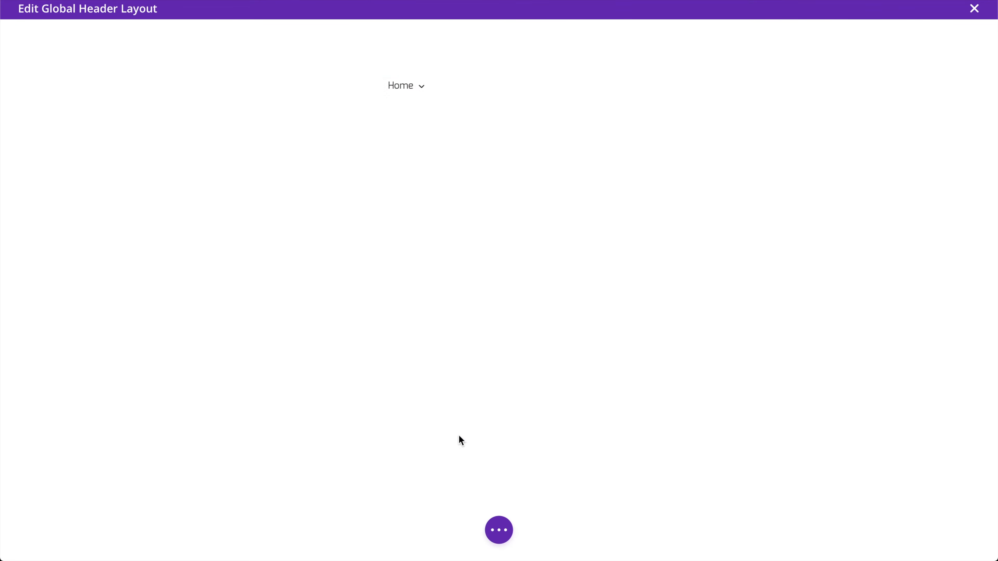
# Restructure the header row as 1/4-1/2-1/4 columns and drag the menu into the right column
pyautogui.moveTo(414, 87)
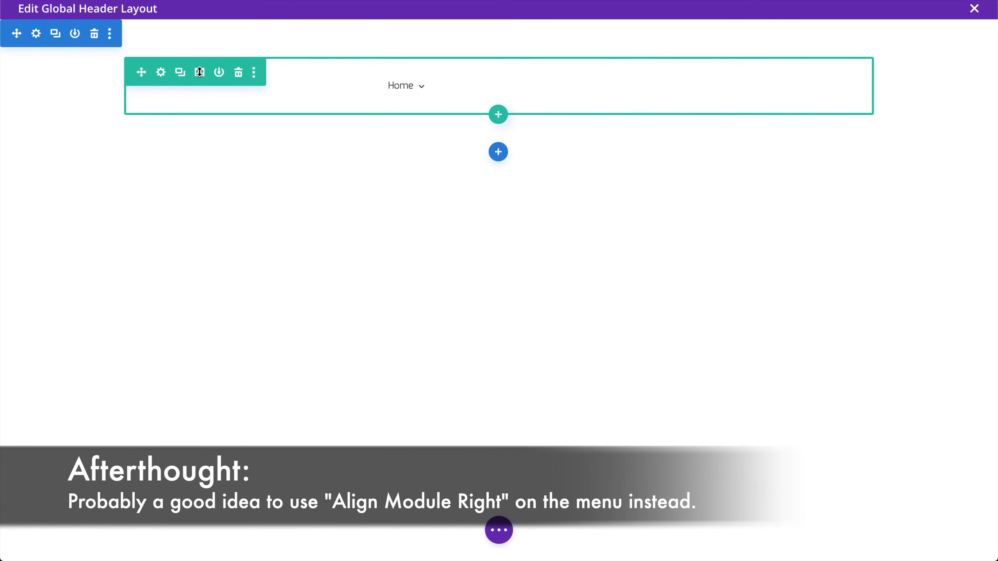
pyautogui.click(199, 72)
pyautogui.click(338, 217)
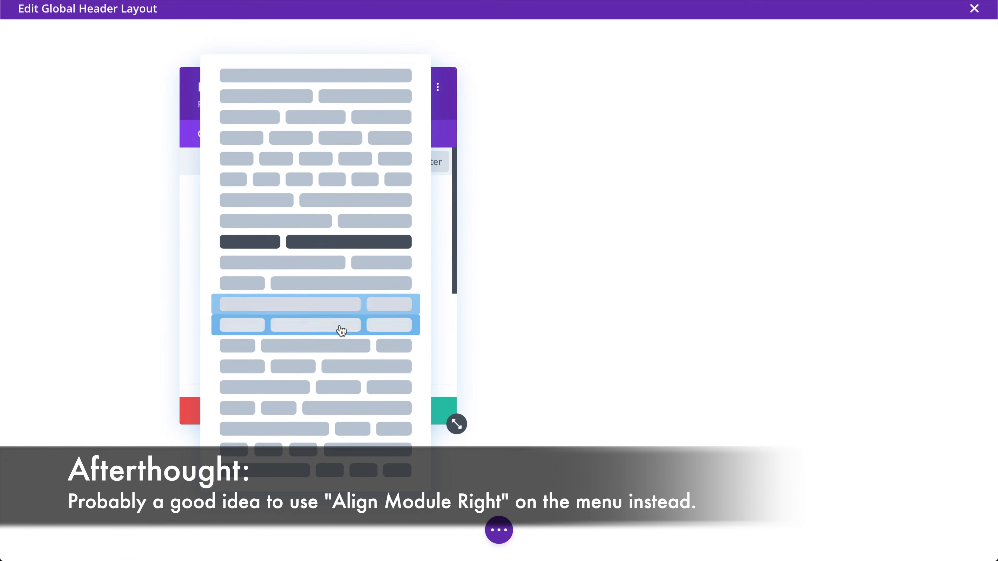
pyautogui.click(344, 350)
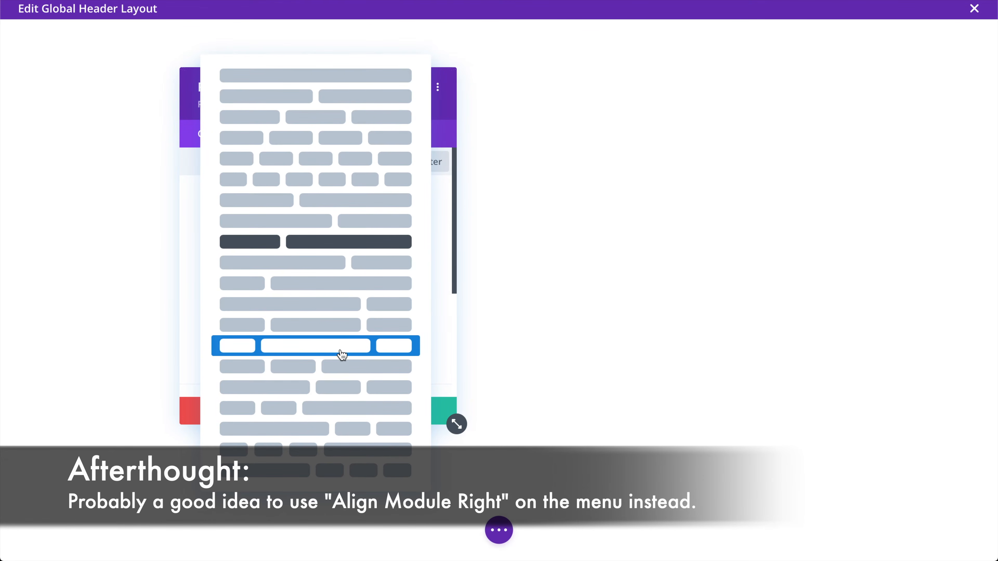
pyautogui.click(329, 326)
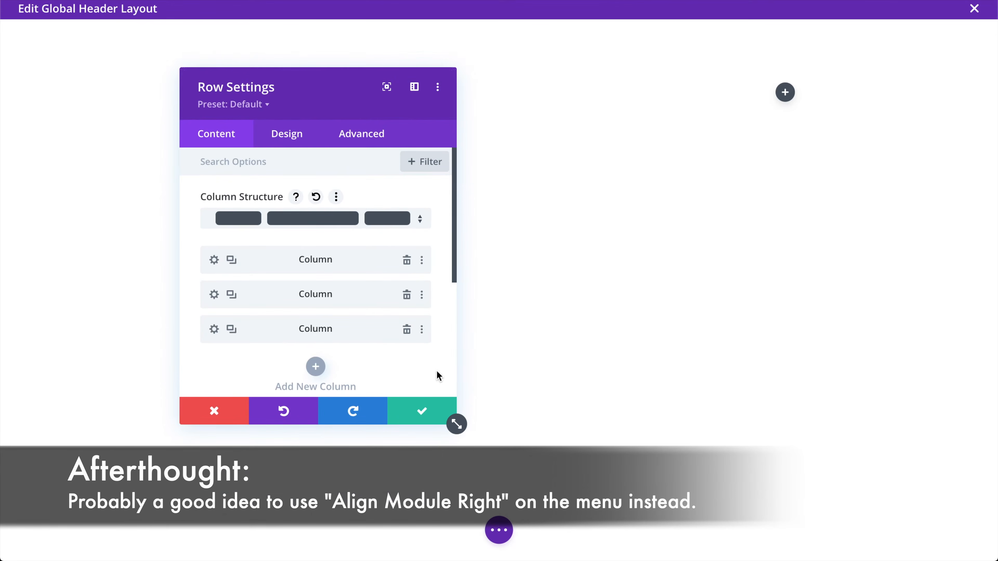
pyautogui.click(415, 418)
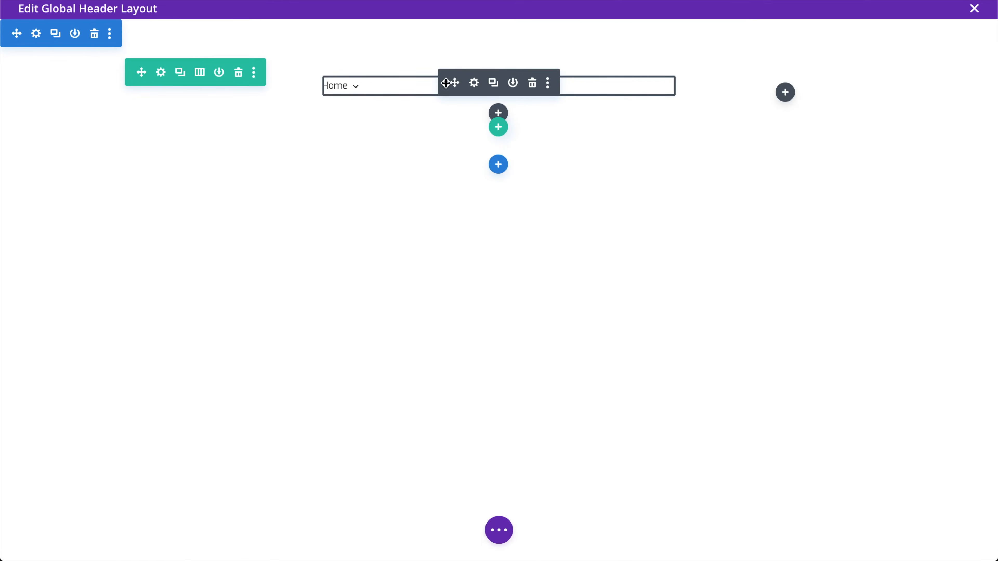
pyautogui.moveTo(455, 83); pyautogui.dragTo(787, 75)
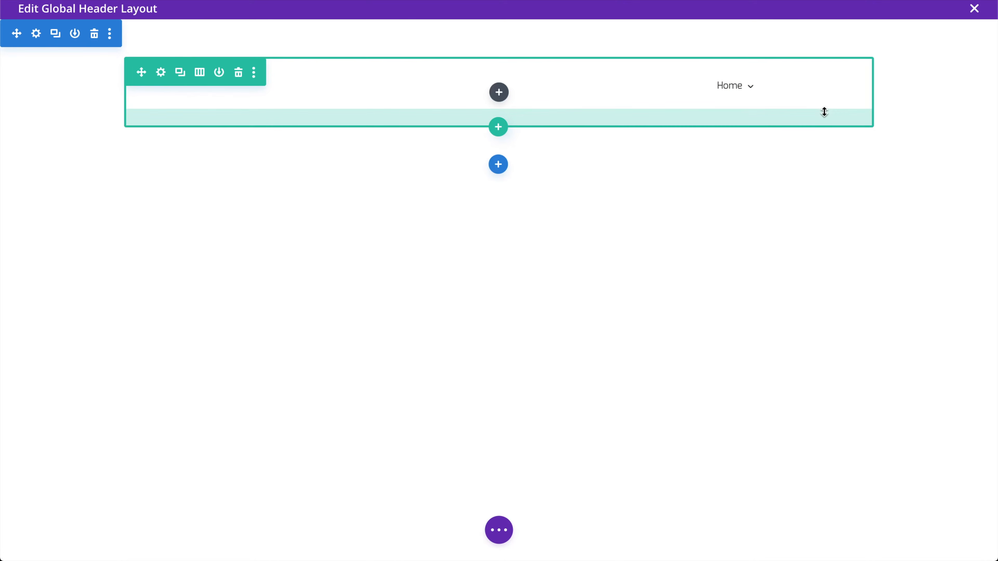
pyautogui.click(500, 531)
# Save the global header layout, close its editor, and save the Theme Builder changes
pyautogui.click(962, 533)
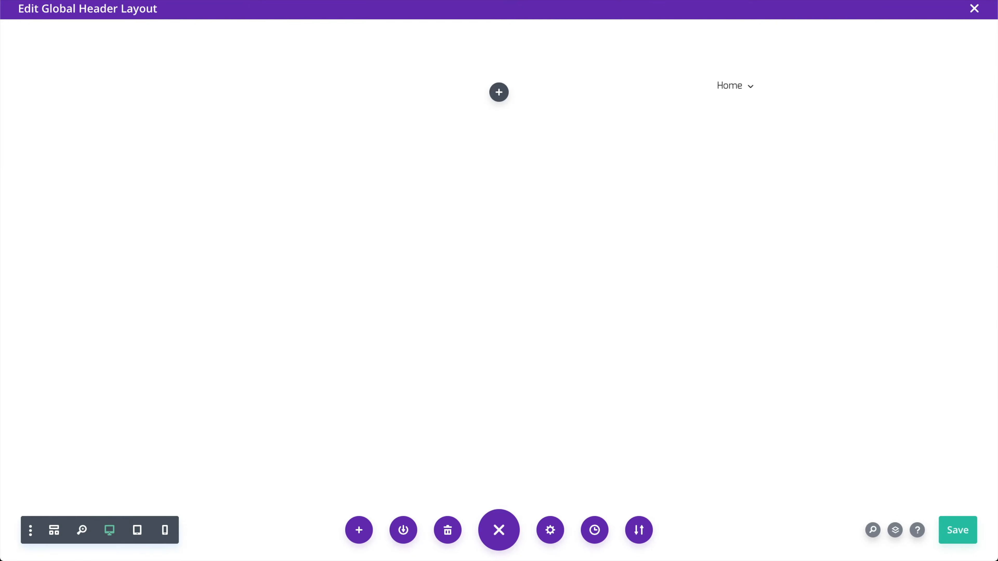
pyautogui.click(975, 10)
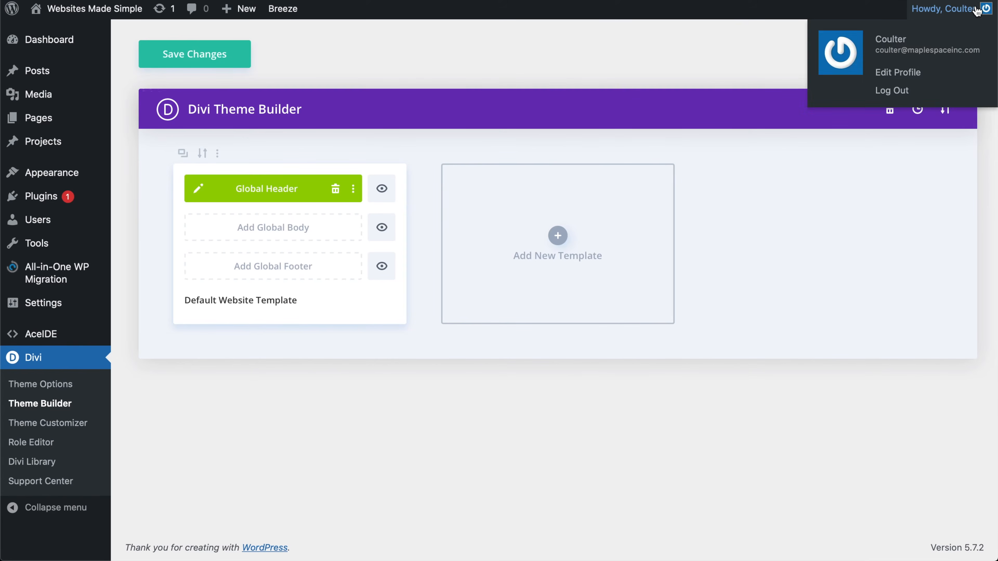
pyautogui.click(172, 55)
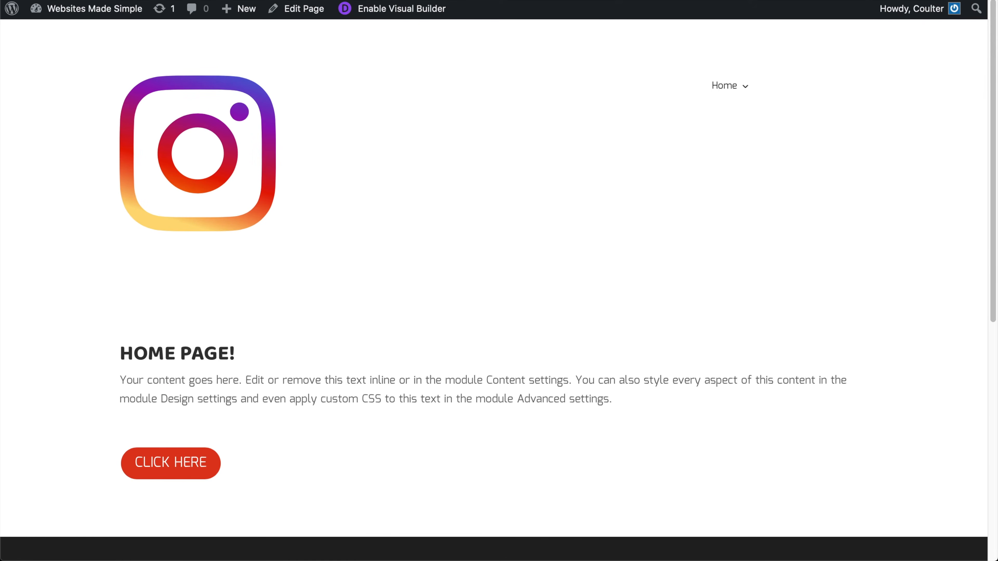
# Check the new header on the live site tab and return to the Theme Builder
pyautogui.click(516, 1)
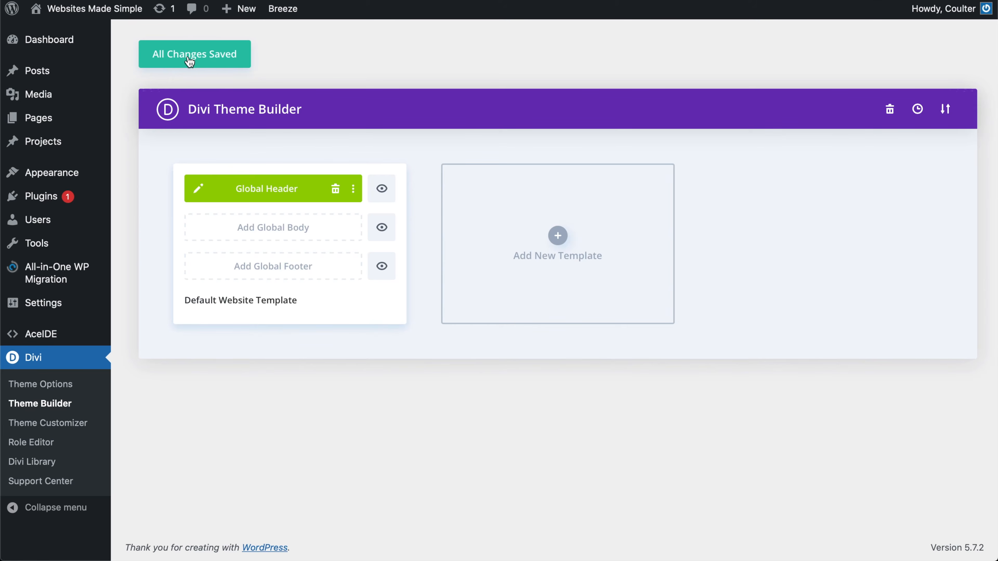
pyautogui.click(819, 2)
pyautogui.moveTo(78, 220)
# Reopen the header layout and give the logo a 200px max width, aligned left
pyautogui.click(199, 189)
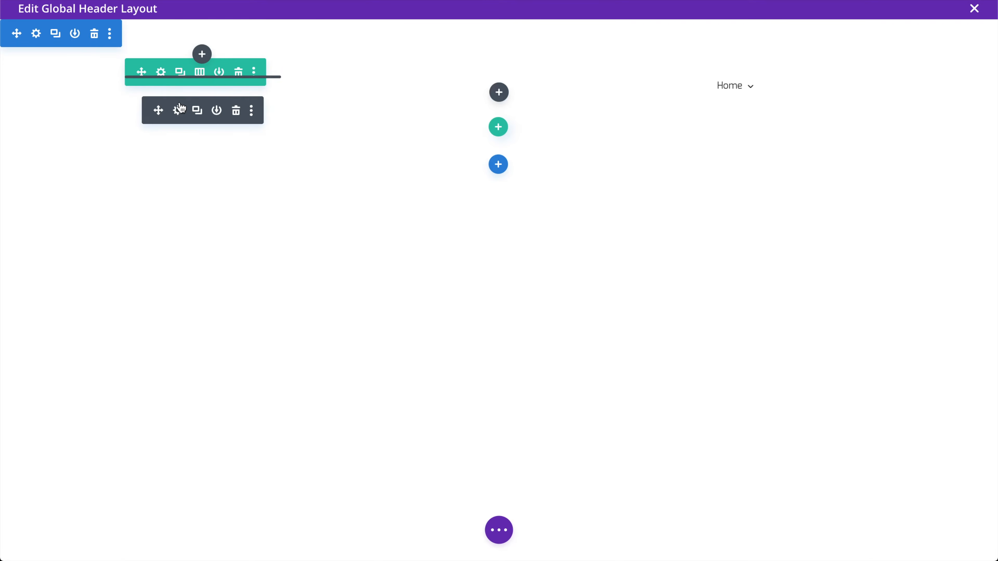
pyautogui.click(180, 112)
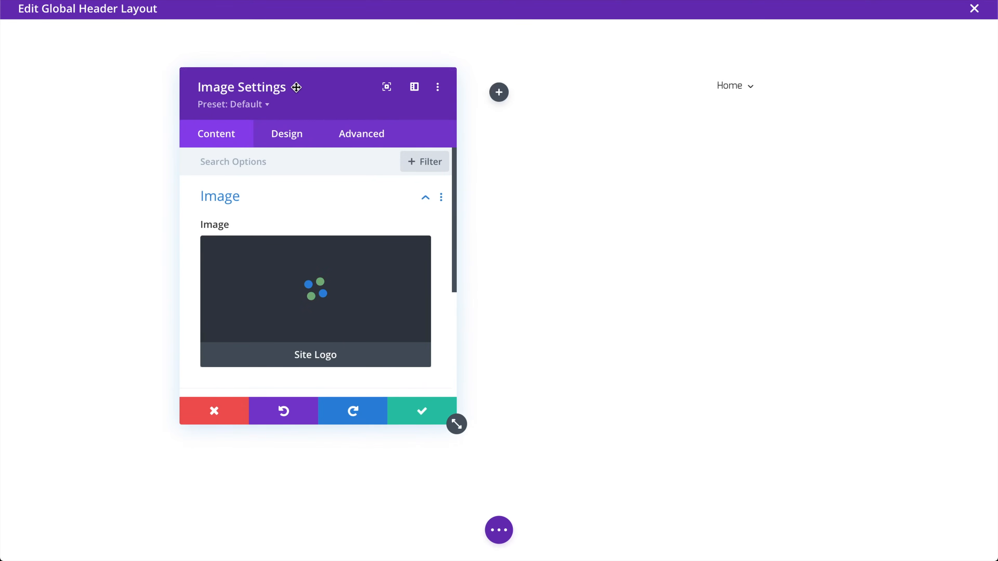
pyautogui.moveTo(352, 82); pyautogui.dragTo(534, 61)
pyautogui.scroll(-3, 487, 239)
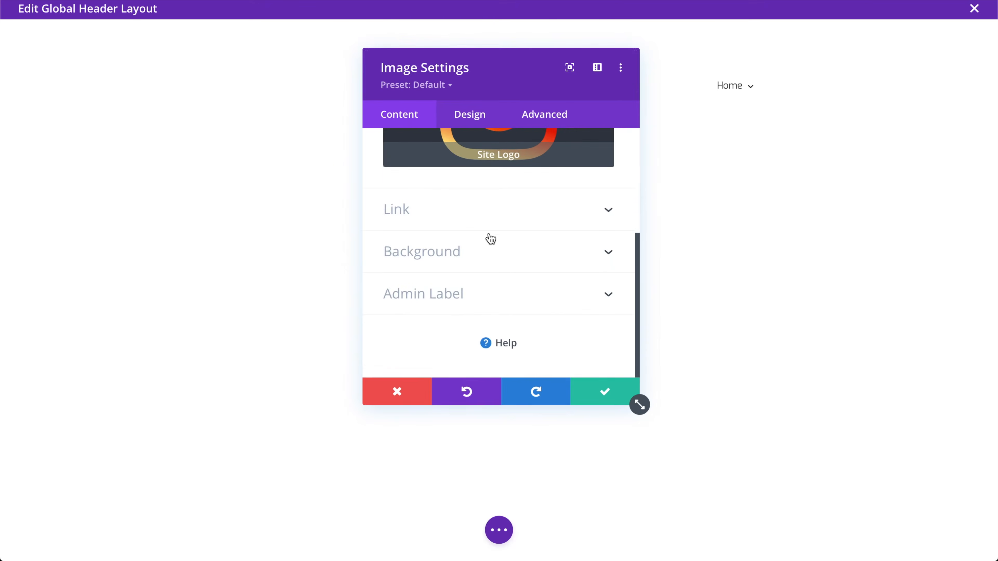
pyautogui.scroll(3, 487, 236)
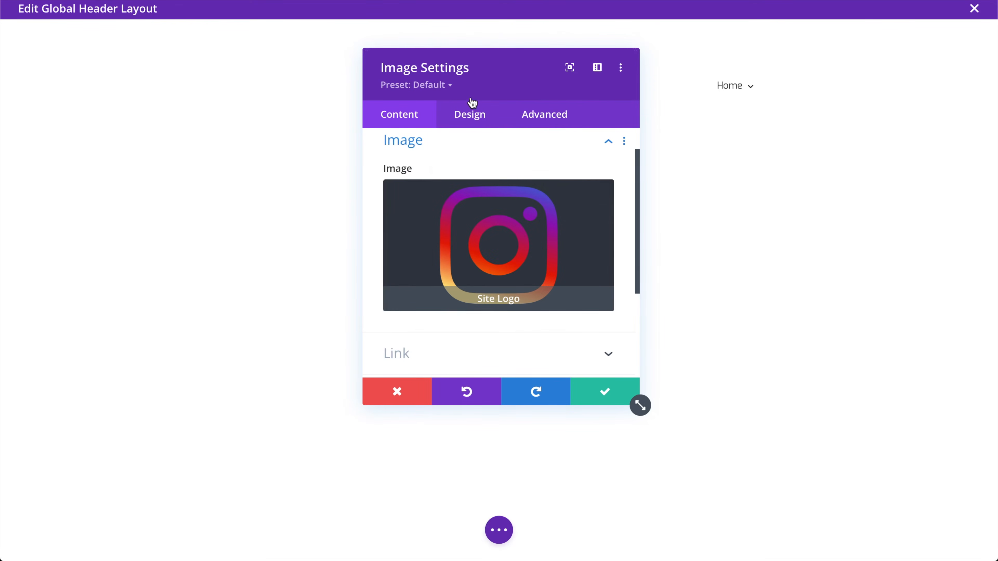
pyautogui.click(472, 121)
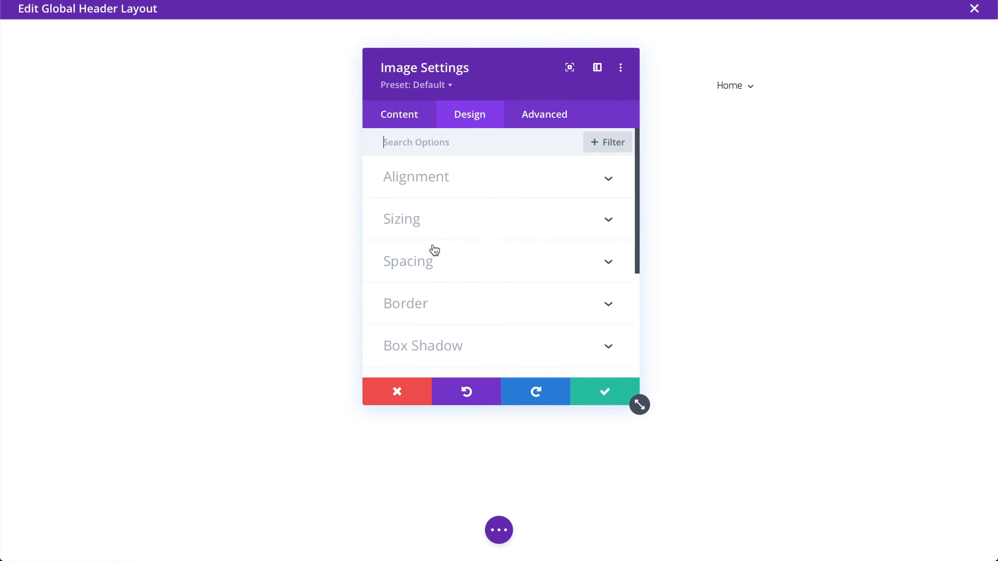
pyautogui.click(450, 223)
pyautogui.scroll(-3, 428, 228)
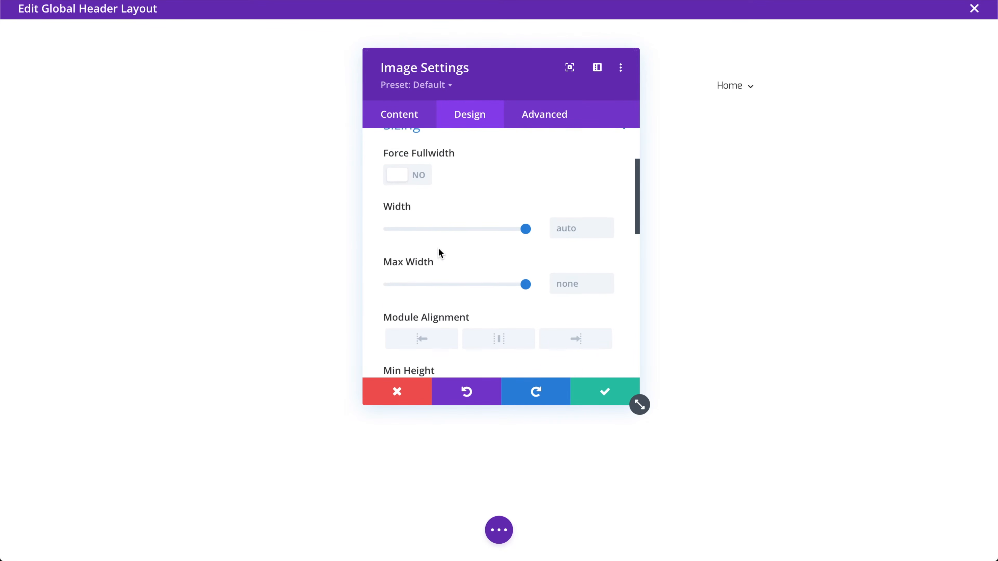
pyautogui.click(569, 283)
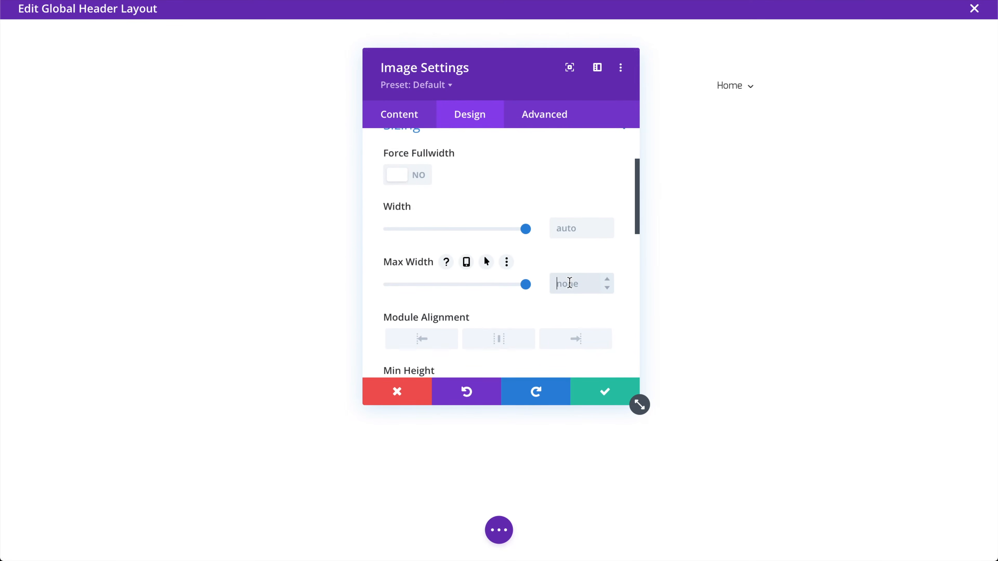
pyautogui.write('200')
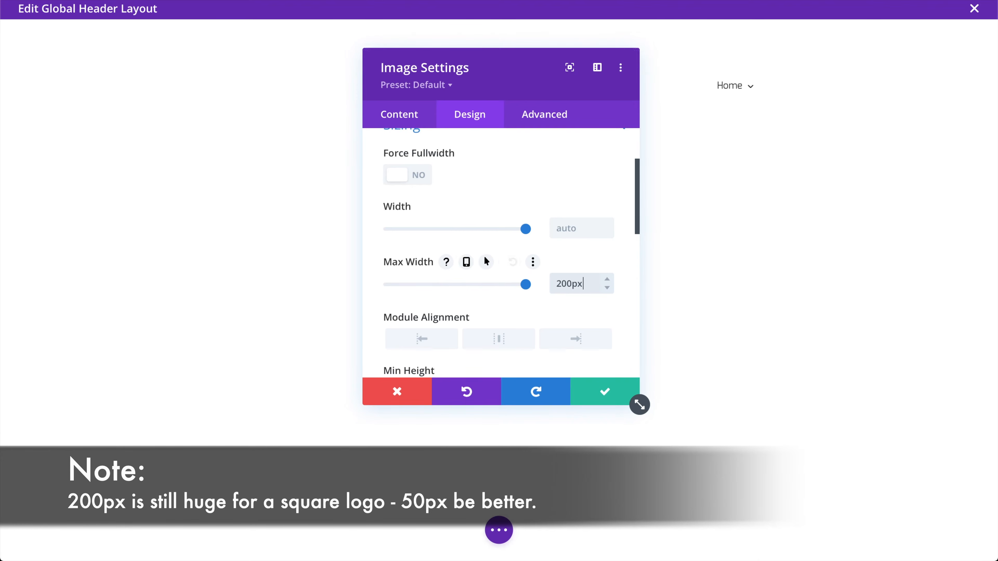
pyautogui.click(415, 338)
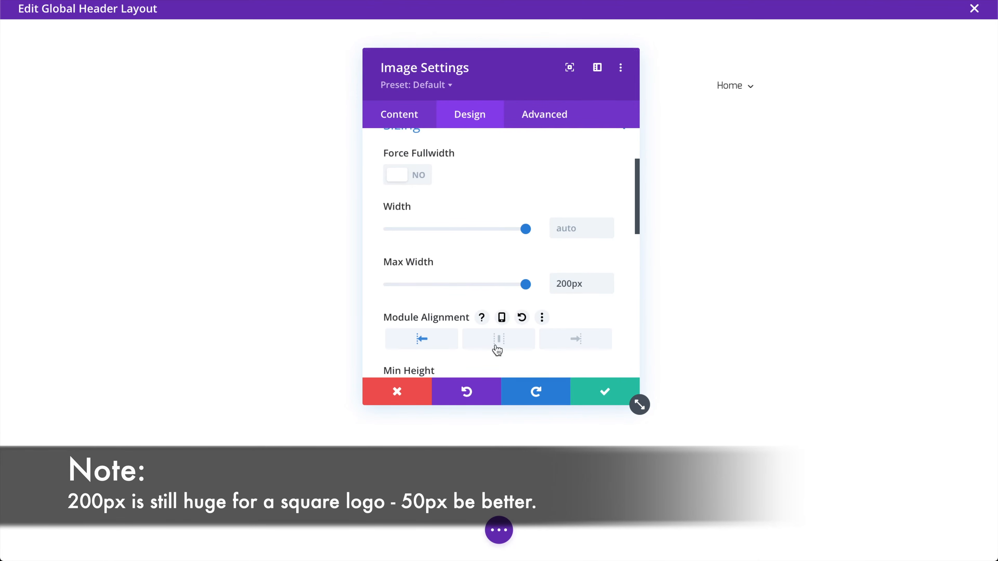
pyautogui.click(621, 400)
# Save the header layout and close the layout editor
pyautogui.click(499, 532)
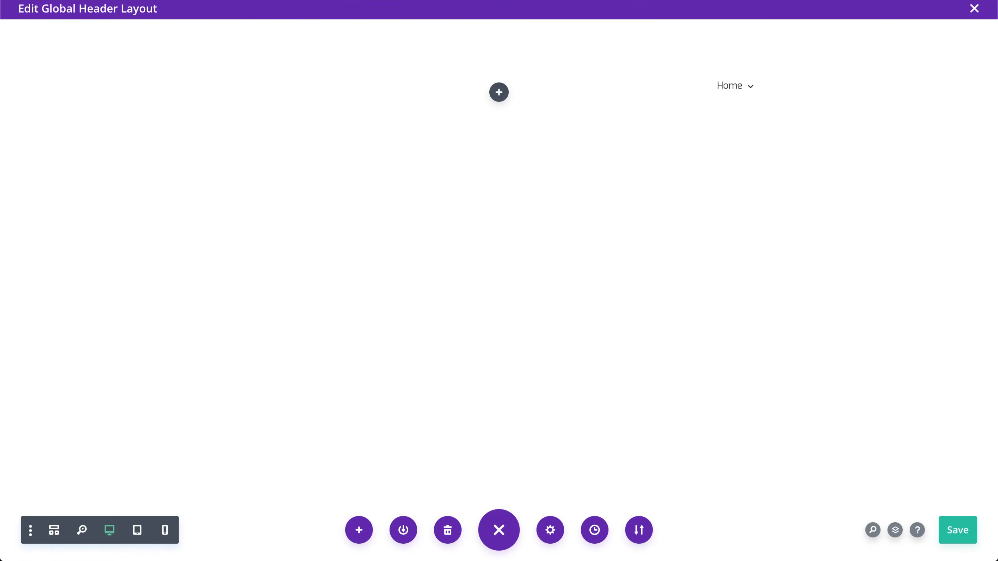
pyautogui.click(949, 534)
pyautogui.click(974, 9)
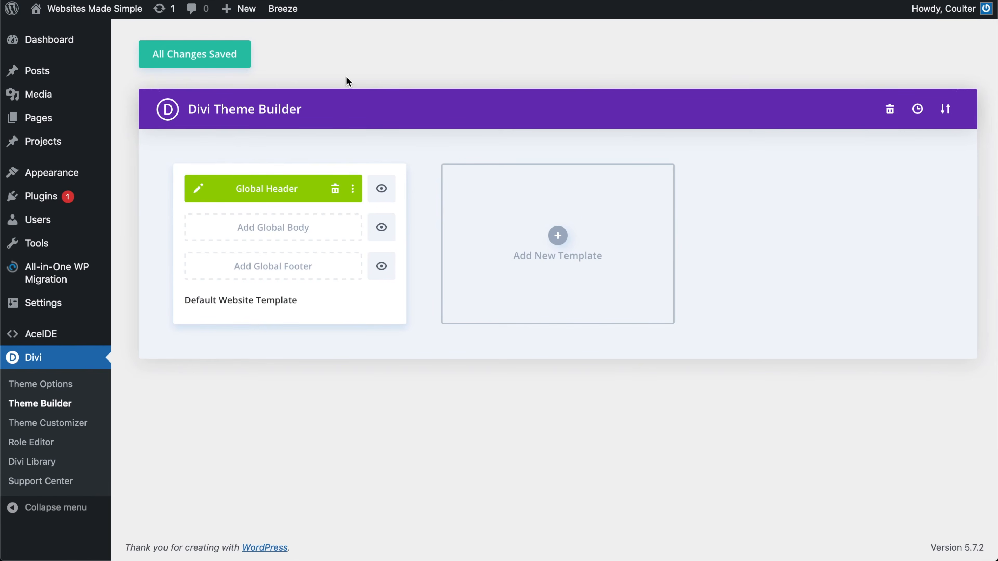
# Save all Theme Builder changes and open the site's home page from the admin bar
pyautogui.click(239, 65)
pyautogui.click(764, 0)
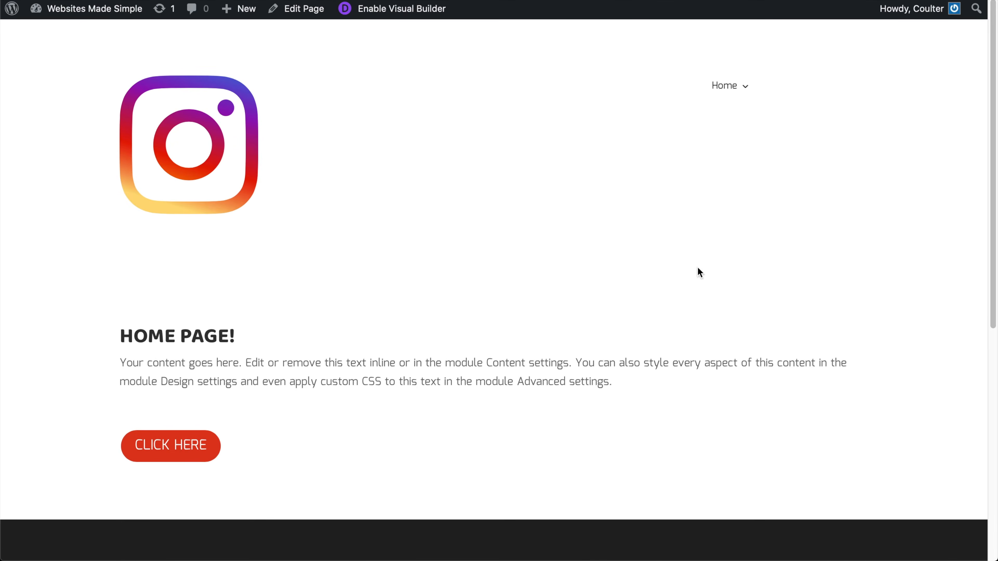
# Inspect the header logo and select its et_pb_module image container in Web Inspector
pyautogui.rightClick(195, 105)
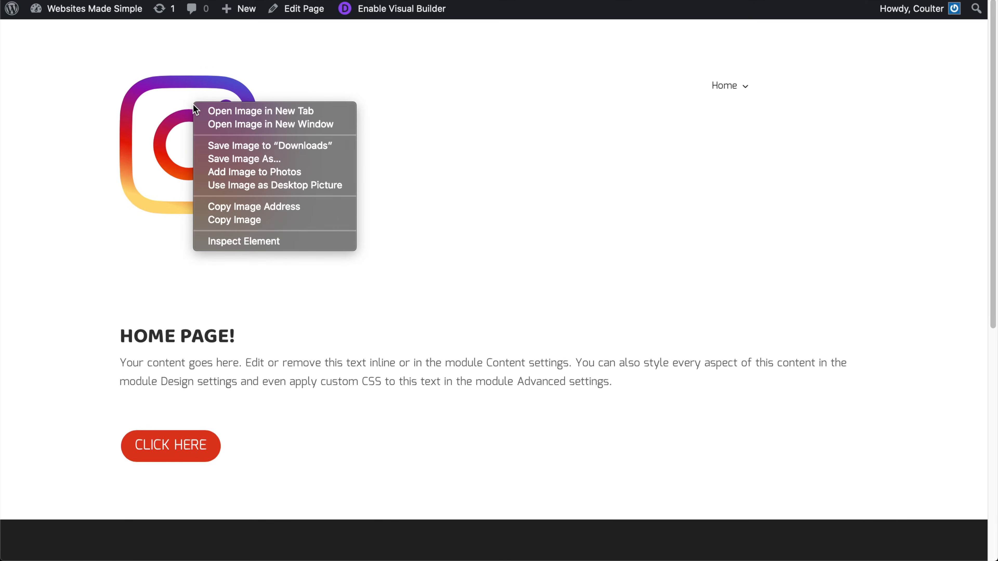
pyautogui.click(254, 241)
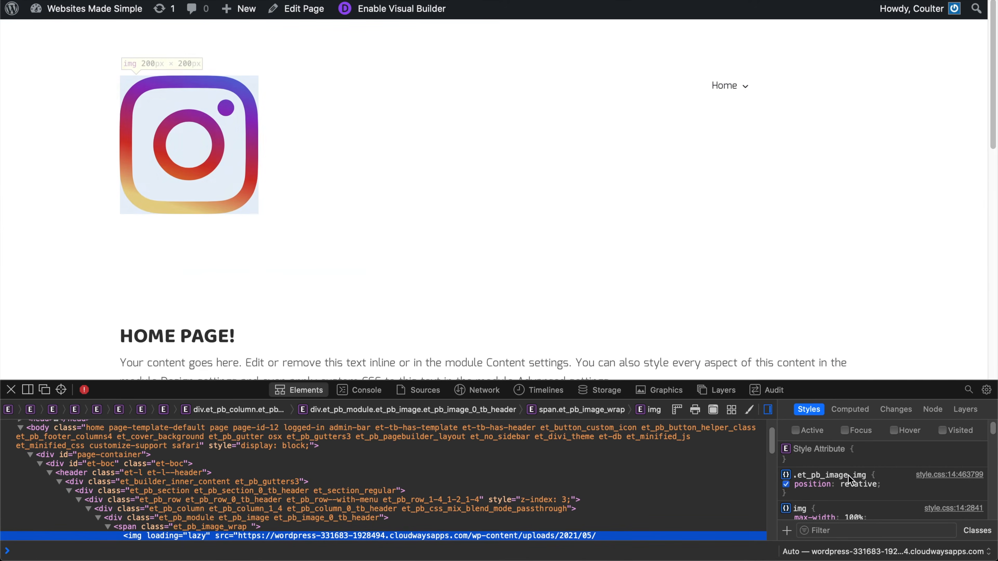
pyautogui.scroll(-3, 873, 504)
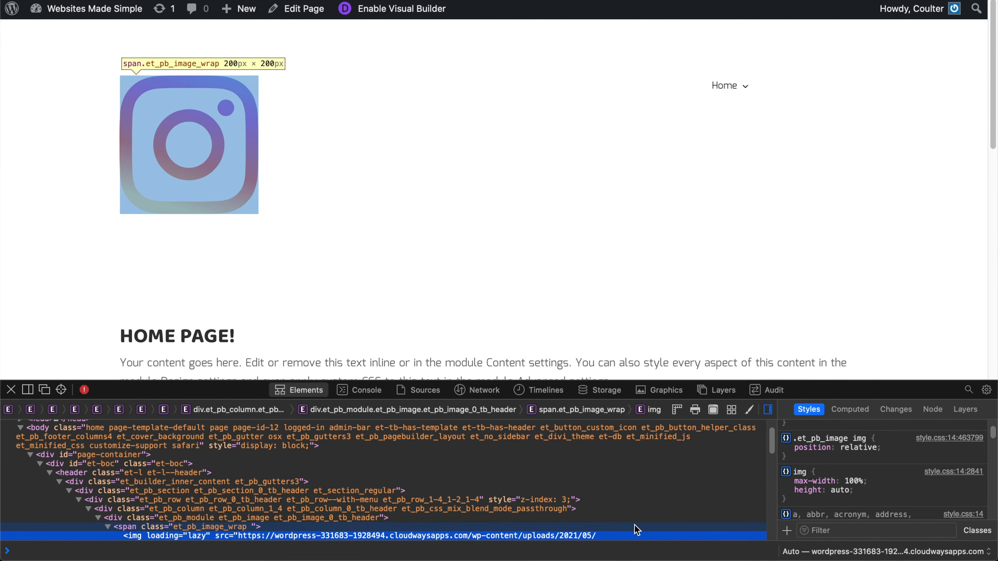
pyautogui.click(635, 526)
pyautogui.scroll(-2, 876, 483)
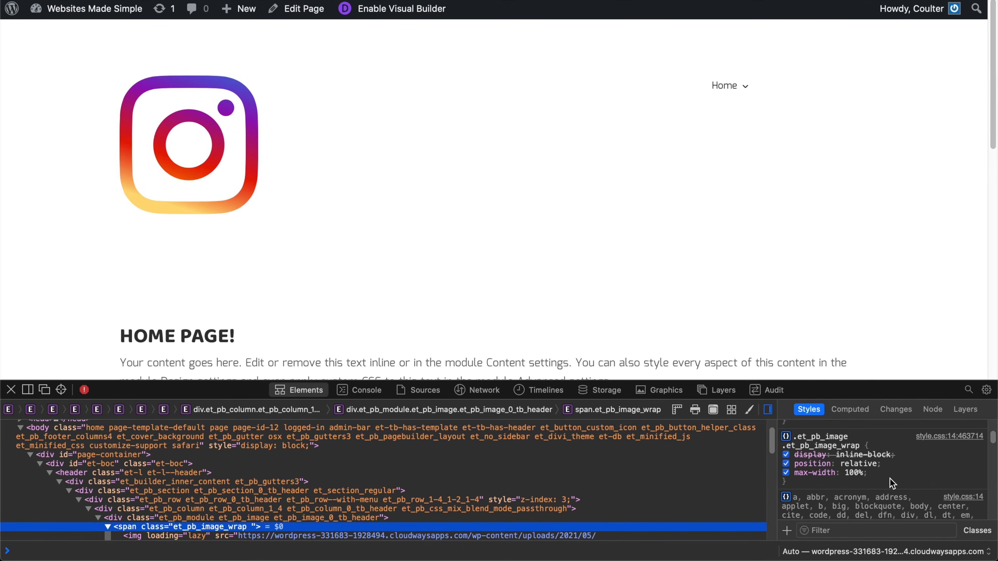
pyautogui.scroll(-2, 891, 479)
pyautogui.scroll(5, 892, 480)
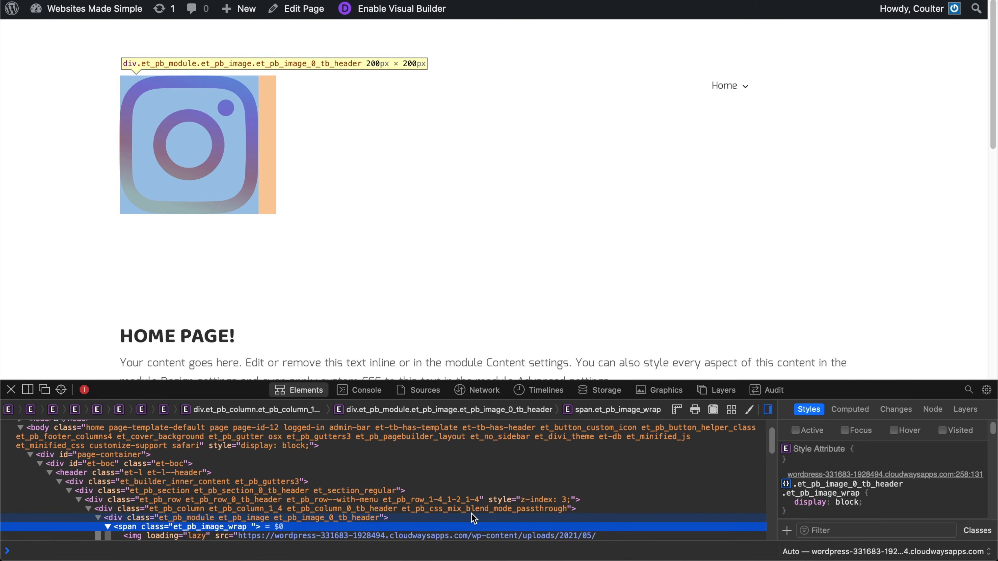
pyautogui.click(471, 516)
pyautogui.scroll(-5, 850, 479)
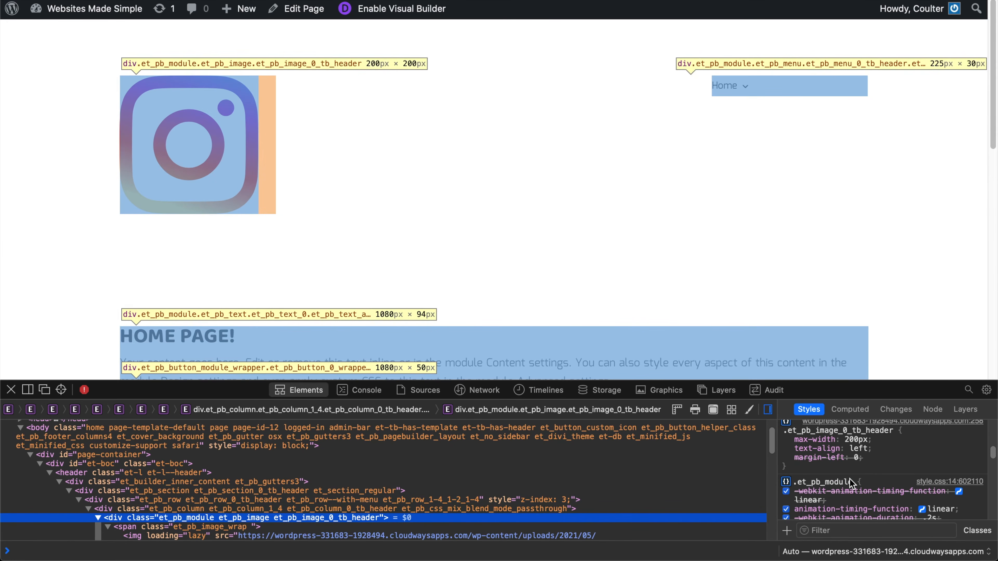
# Lower the container's max-width from 200px through 140, 100 and 80 down to 50px
pyautogui.click(858, 441)
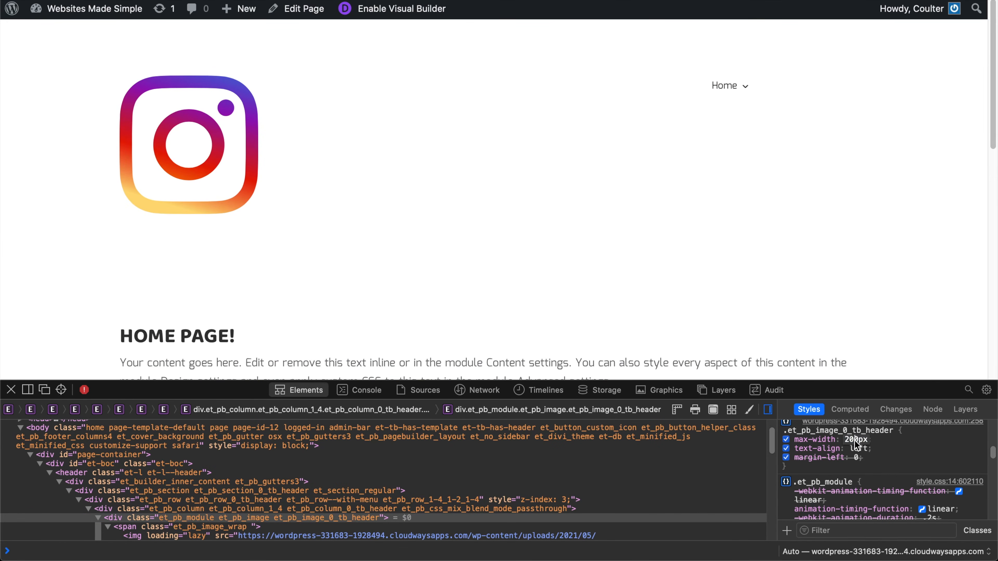
pyautogui.hotkey('shift', 'Down')
pyautogui.hotkey('shift', 'Down')
pyautogui.hotkey('shift', 'Down')
pyautogui.hotkey('shift', 'Down')
pyautogui.hotkey('shift', 'Down')
pyautogui.hotkey('shift', 'Down')
pyautogui.hotkey('shift', 'Down')
pyautogui.hotkey('shift', 'Down')
pyautogui.hotkey('shift', 'Down')
pyautogui.hotkey('shift', 'Down')
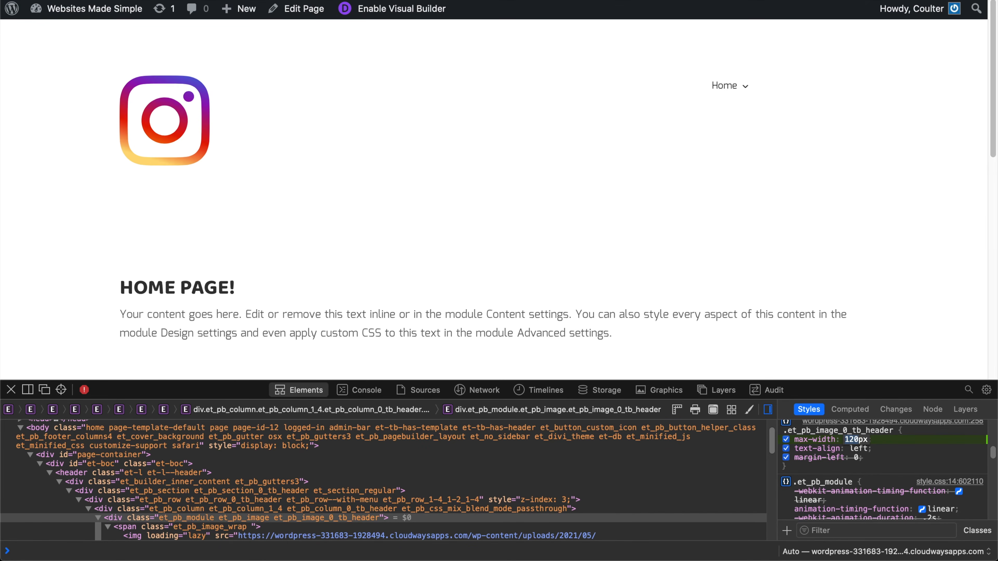
pyautogui.hotkey('shift', 'Down')
pyautogui.hotkey('shift', 'Down')
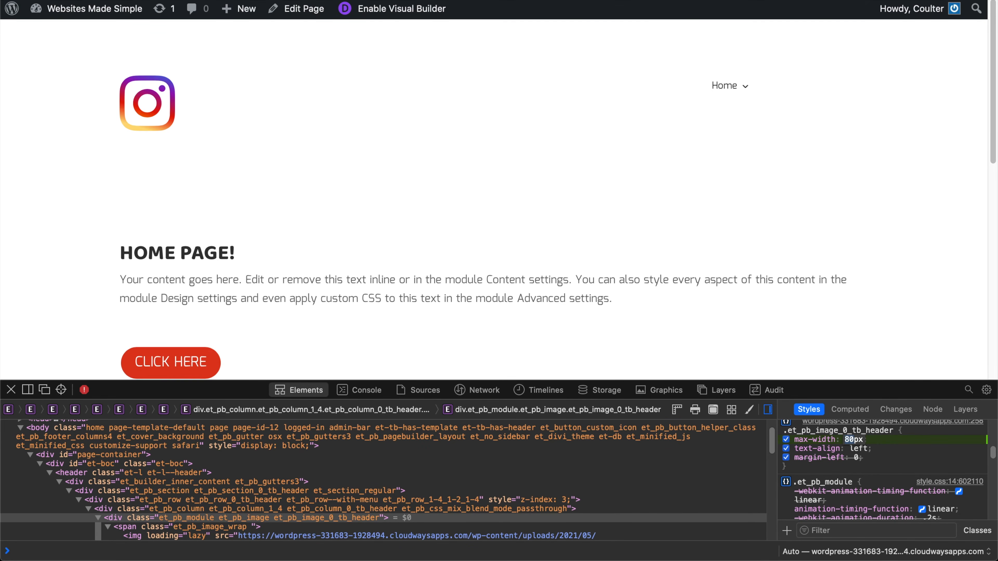
pyautogui.hotkey('shift', 'Down')
pyautogui.hotkey('shift', 'Down')
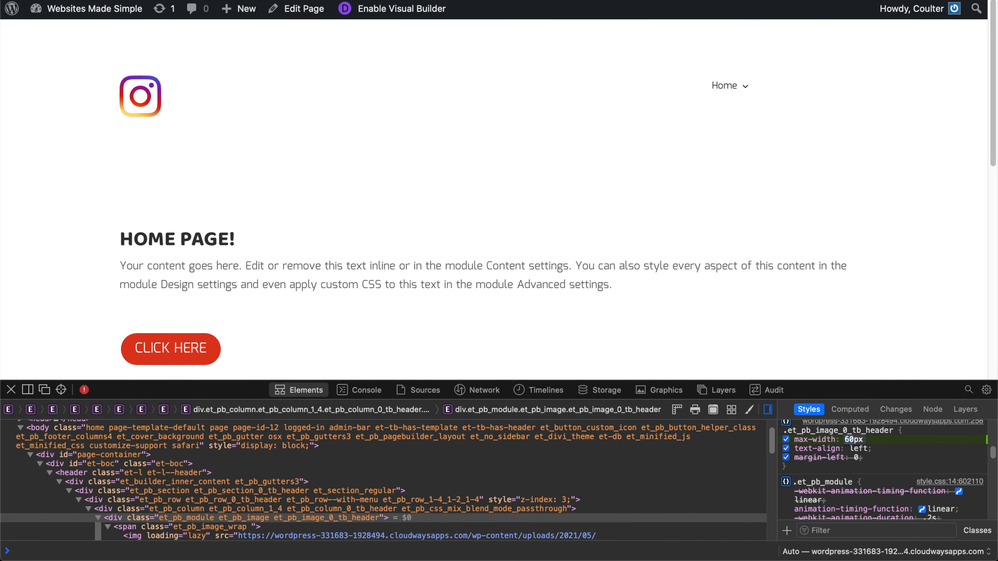
pyautogui.write('A')
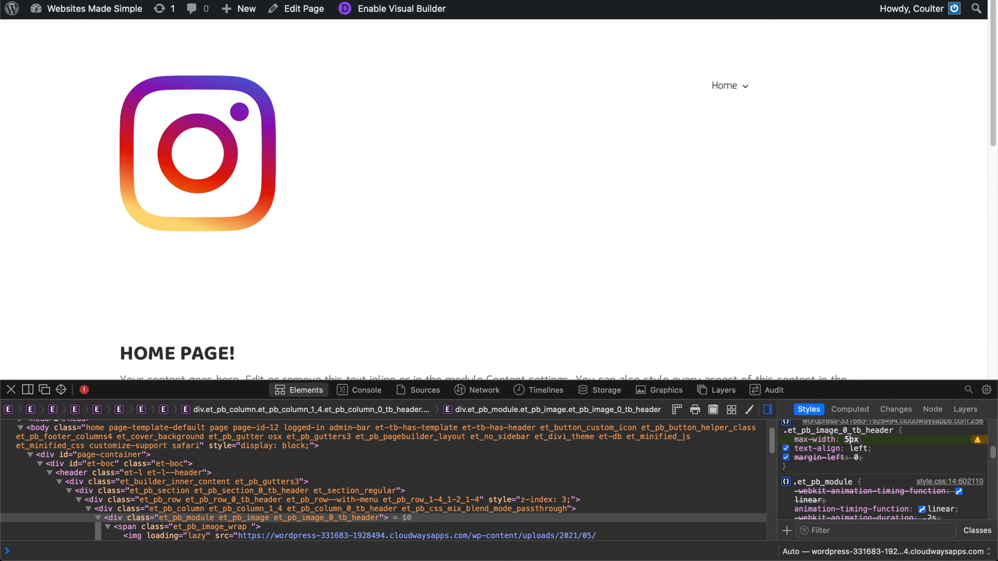
pyautogui.write('0')
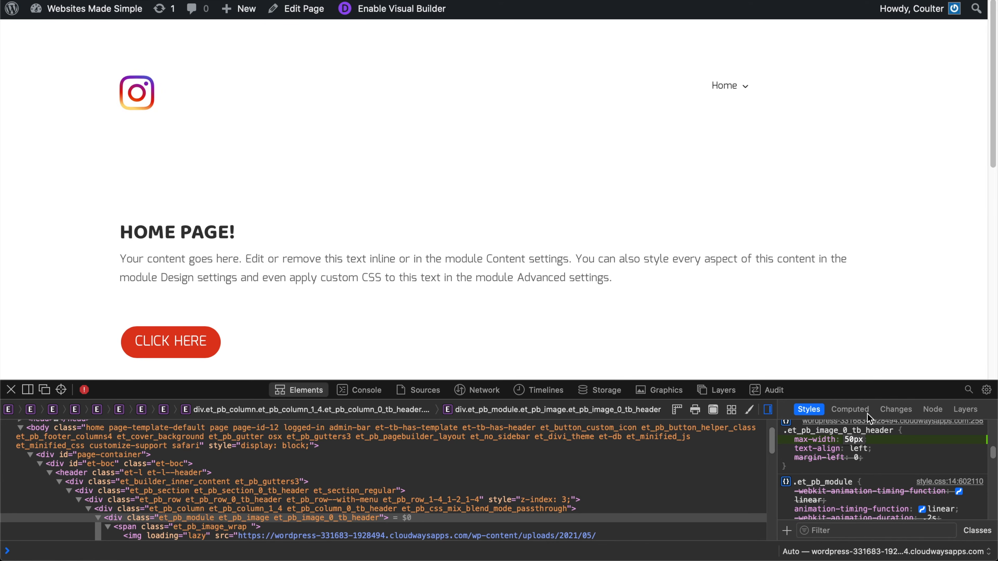
pyautogui.click(922, 458)
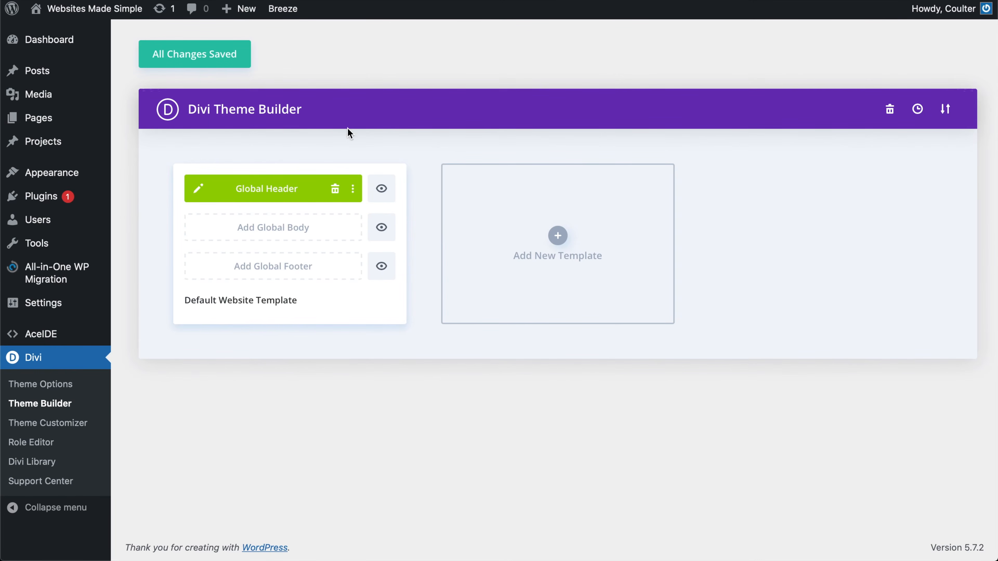
# Open the Default Website Template's Global Header in the layout editor via its pencil icon
pyautogui.moveTo(102, 219)
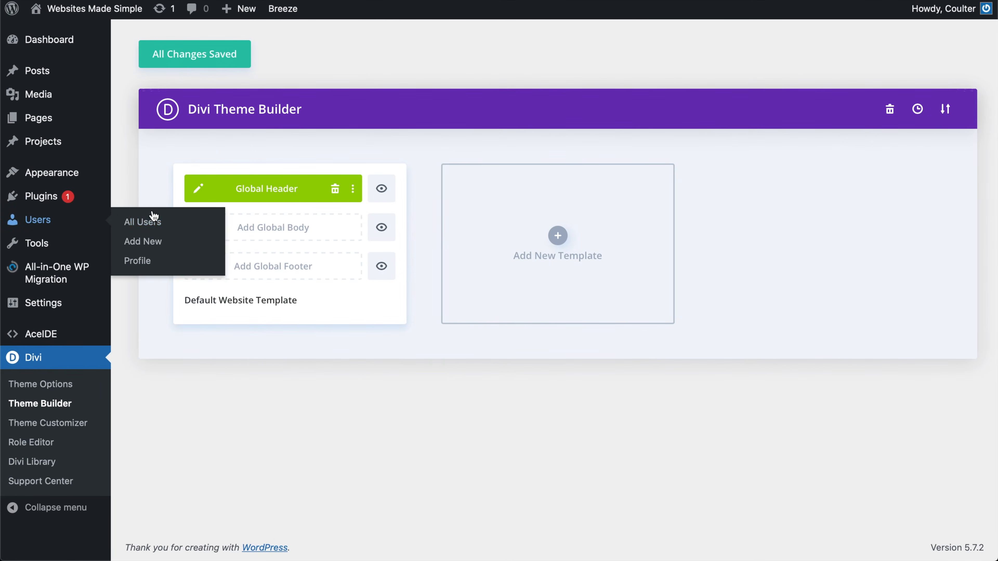
pyautogui.click(197, 189)
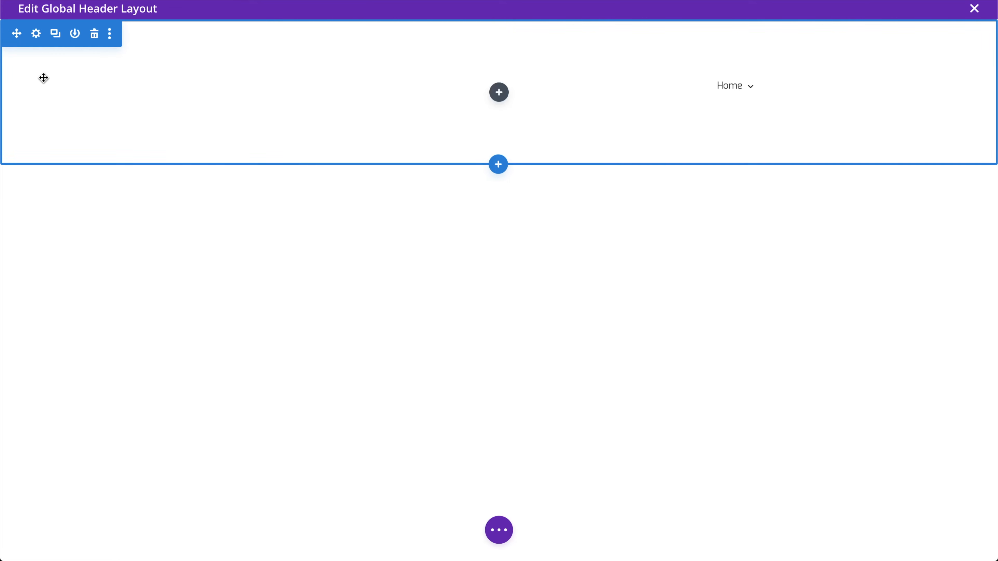
# Fill the header section's background with the orange swatch and confirm the section settings
pyautogui.click(37, 37)
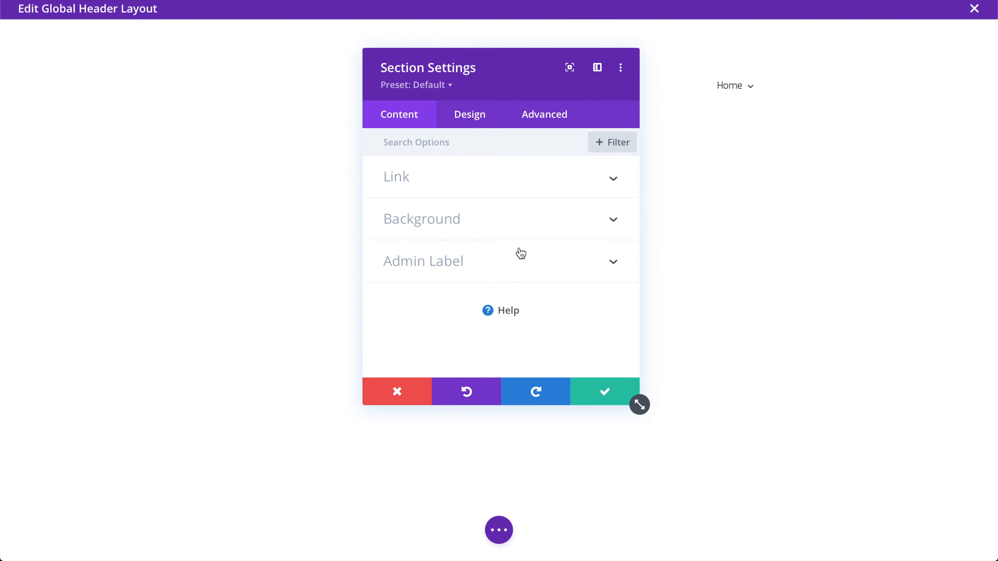
pyautogui.click(453, 224)
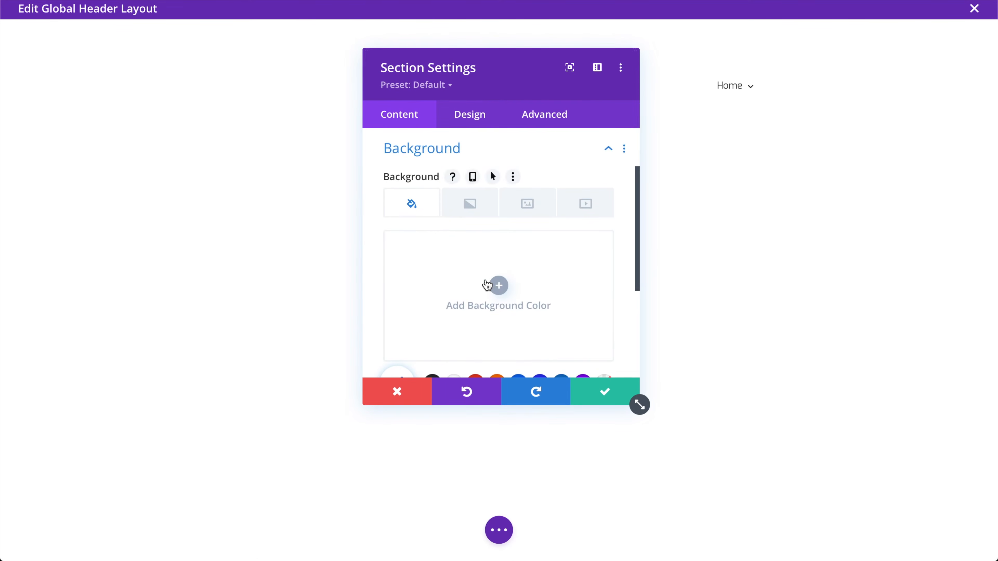
pyautogui.scroll(-1, 489, 281)
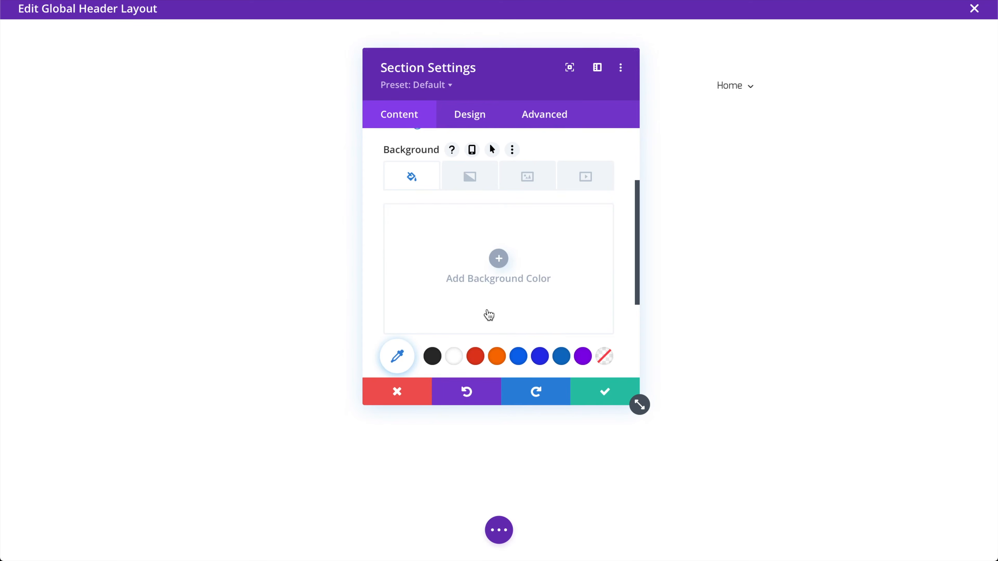
pyautogui.click(497, 356)
pyautogui.click(597, 392)
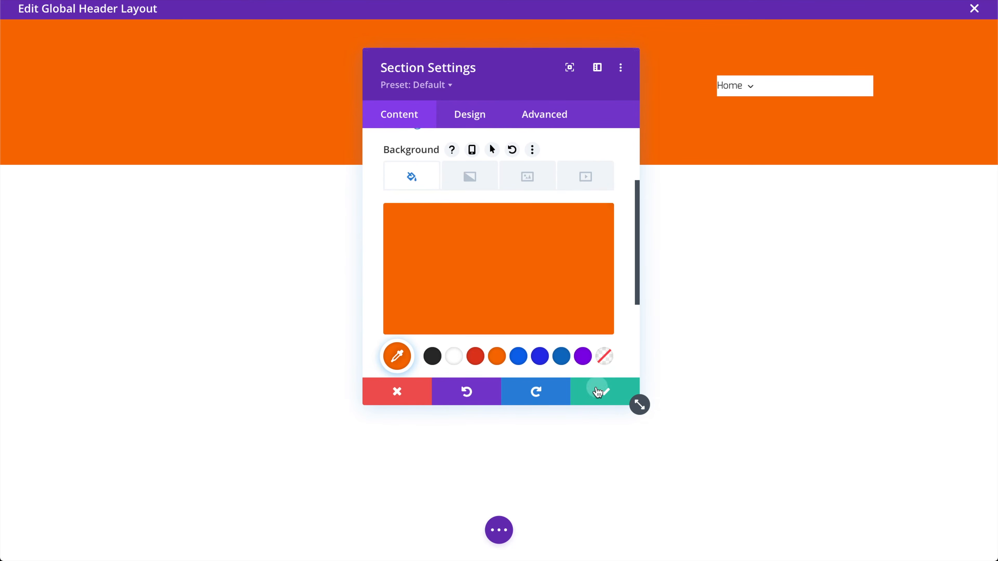
# Set the Home menu module's background to the Transparent swatch and confirm
pyautogui.moveTo(793, 94)
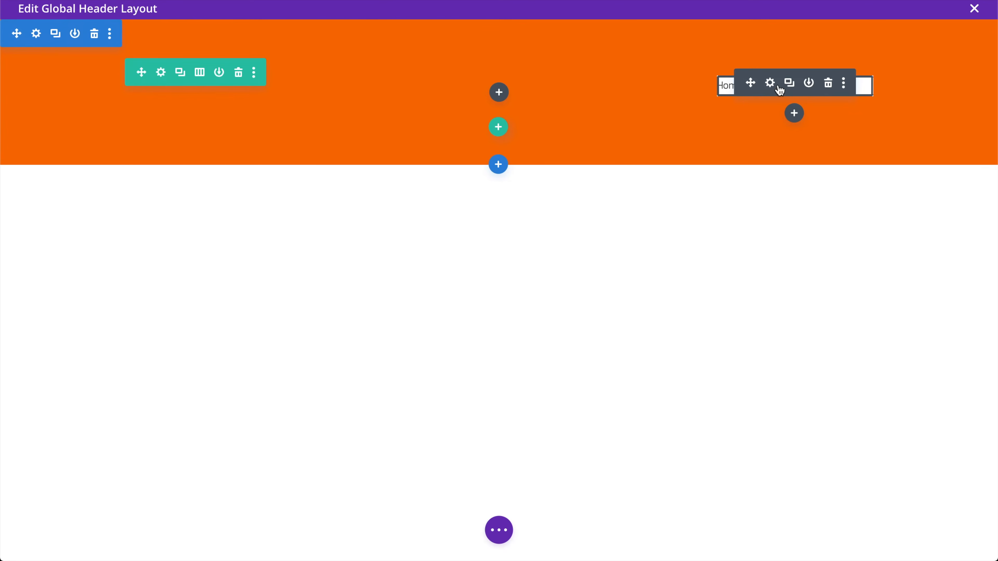
pyautogui.click(770, 84)
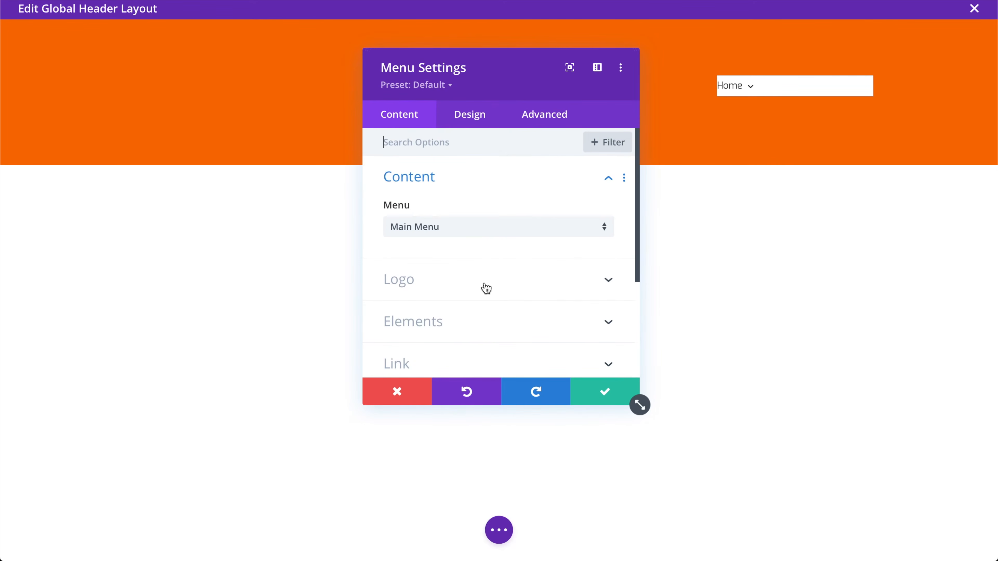
pyautogui.scroll(-3, 453, 301)
pyautogui.click(471, 293)
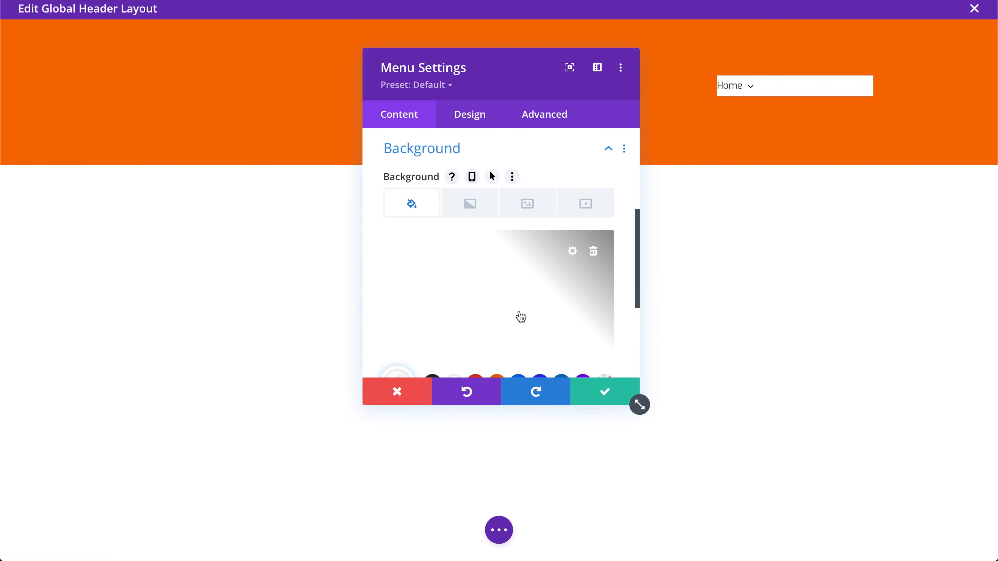
pyautogui.scroll(-2, 518, 313)
pyautogui.scroll(1, 519, 313)
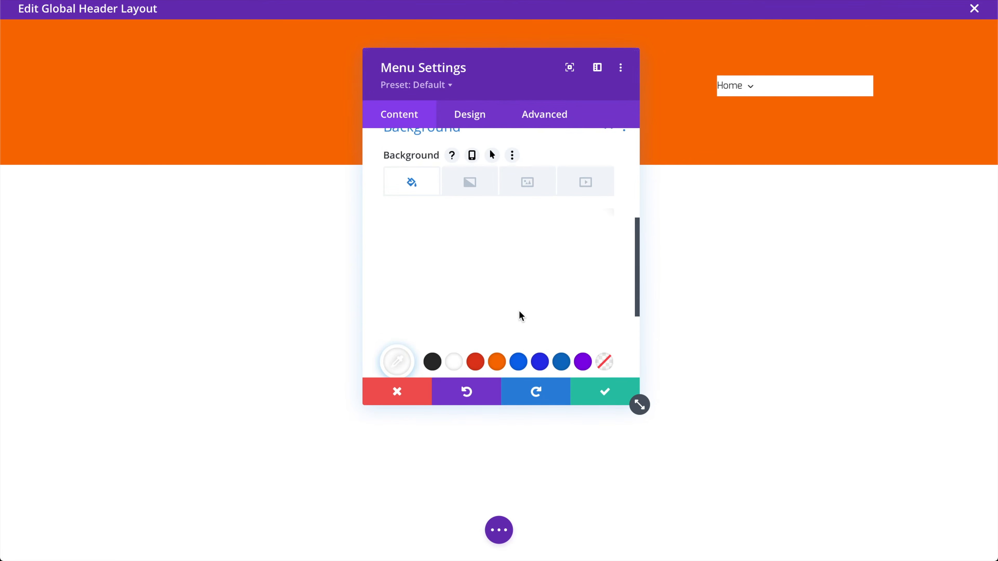
pyautogui.click(607, 362)
pyautogui.click(606, 395)
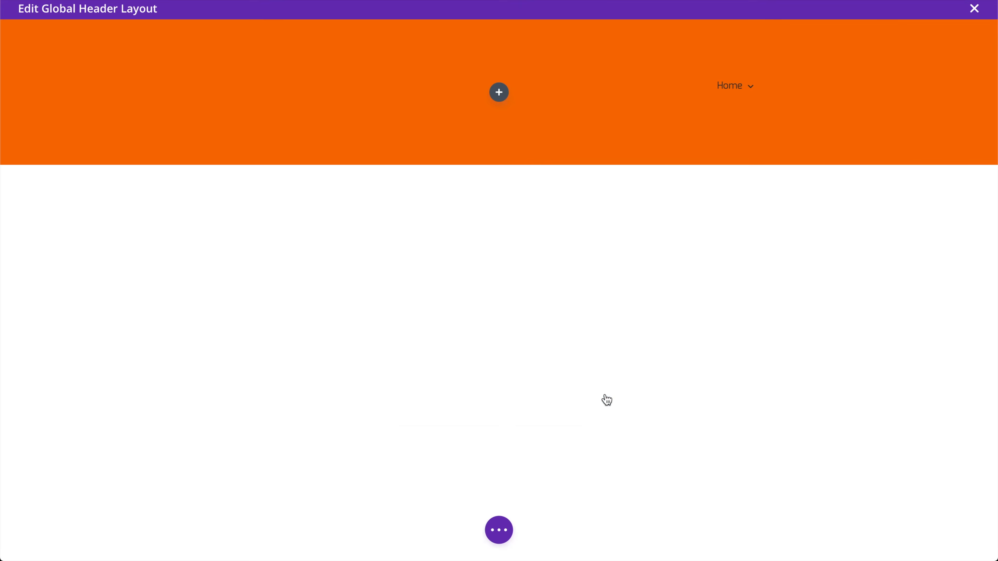
pyautogui.moveTo(329, 98)
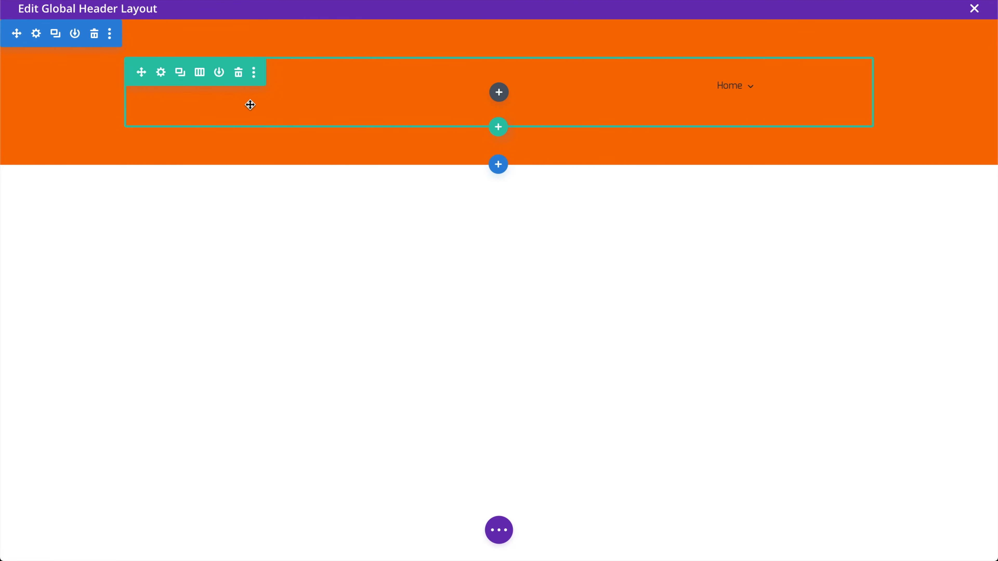
# Open the section's border options and try a 10px corner radius
pyautogui.click(35, 38)
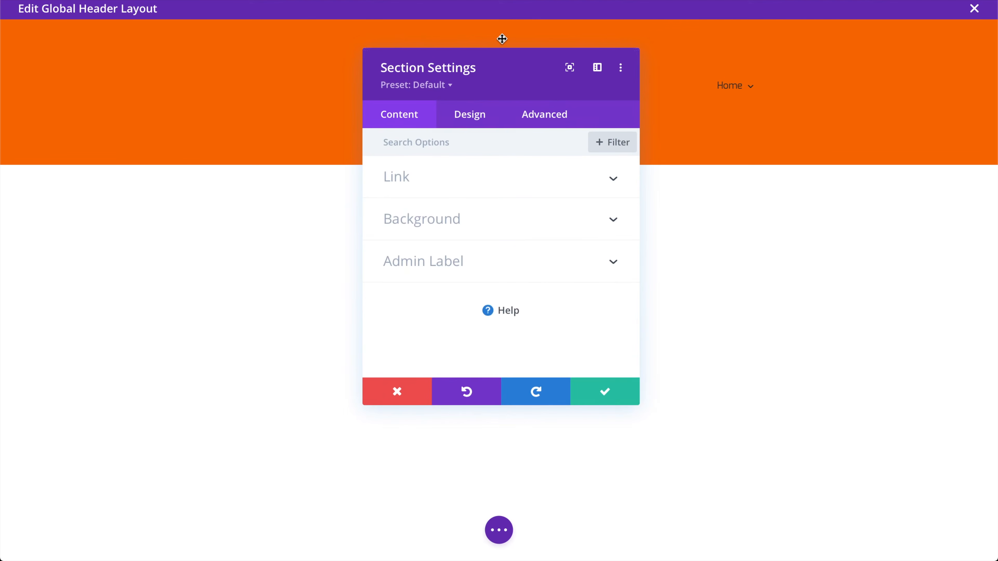
pyautogui.click(479, 123)
pyautogui.scroll(-3, 452, 244)
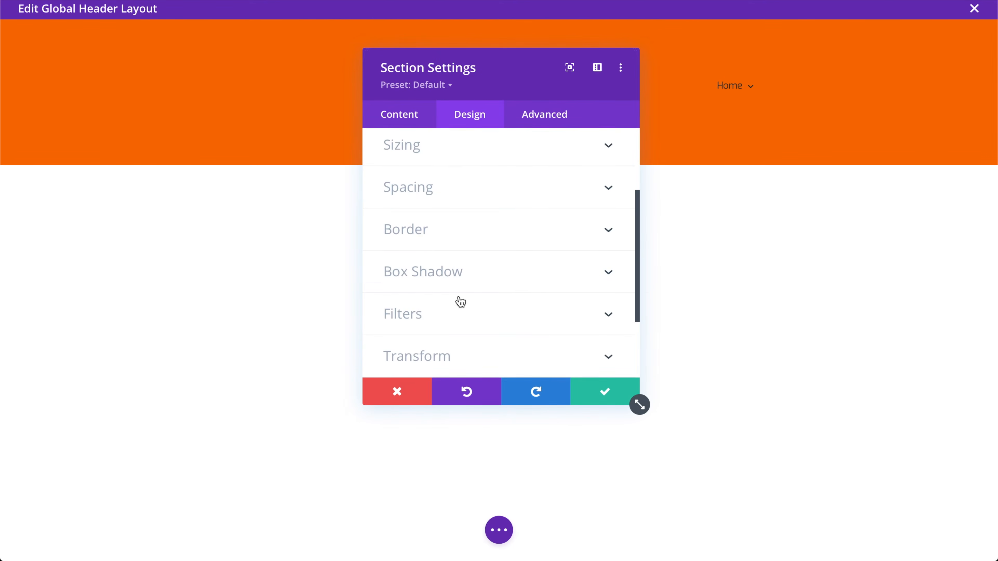
pyautogui.click(446, 247)
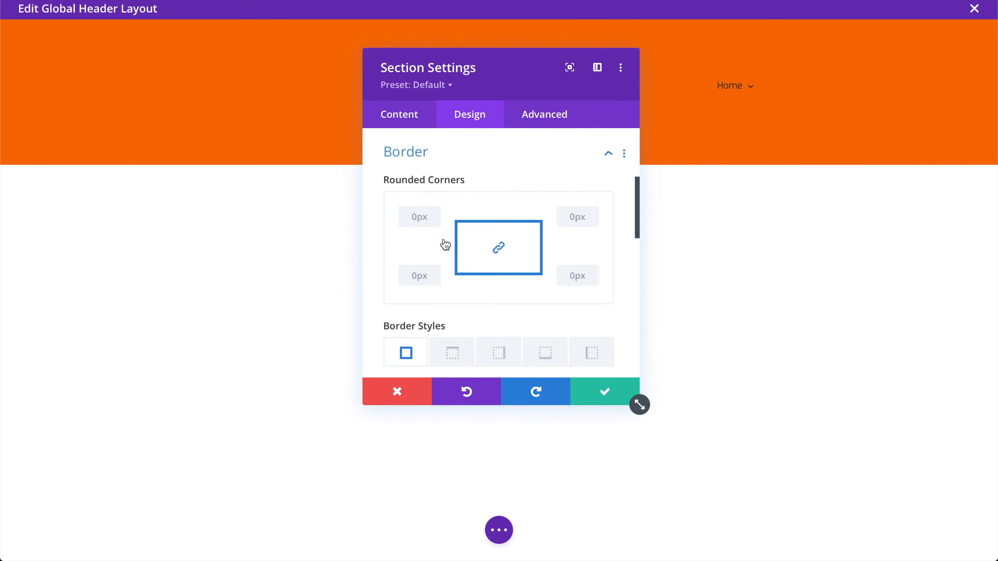
pyautogui.click(419, 206)
pyautogui.write('10px')
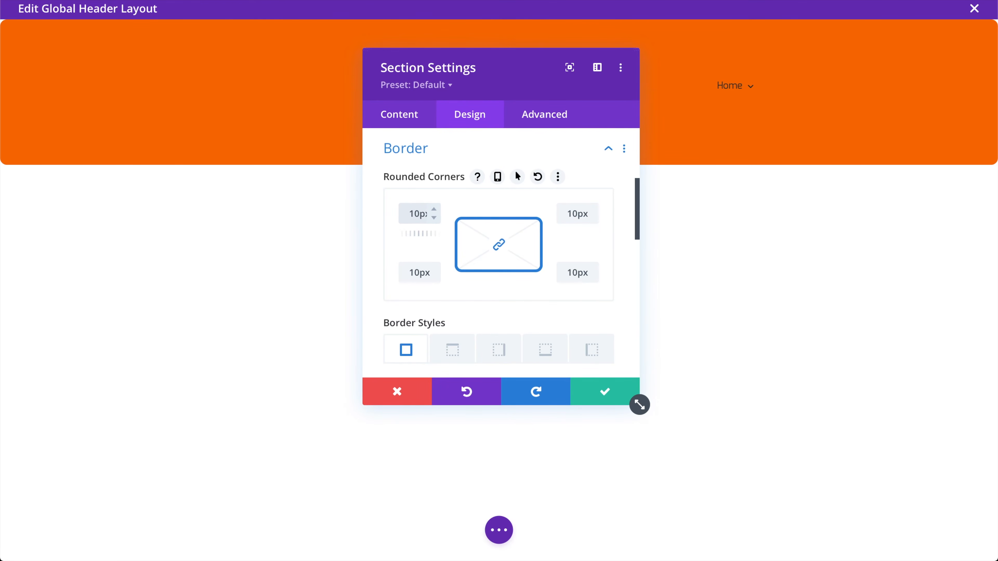
# Unlink the corners, clear the top radii to 0, and set the bottom corners to 80px
pyautogui.click(499, 245)
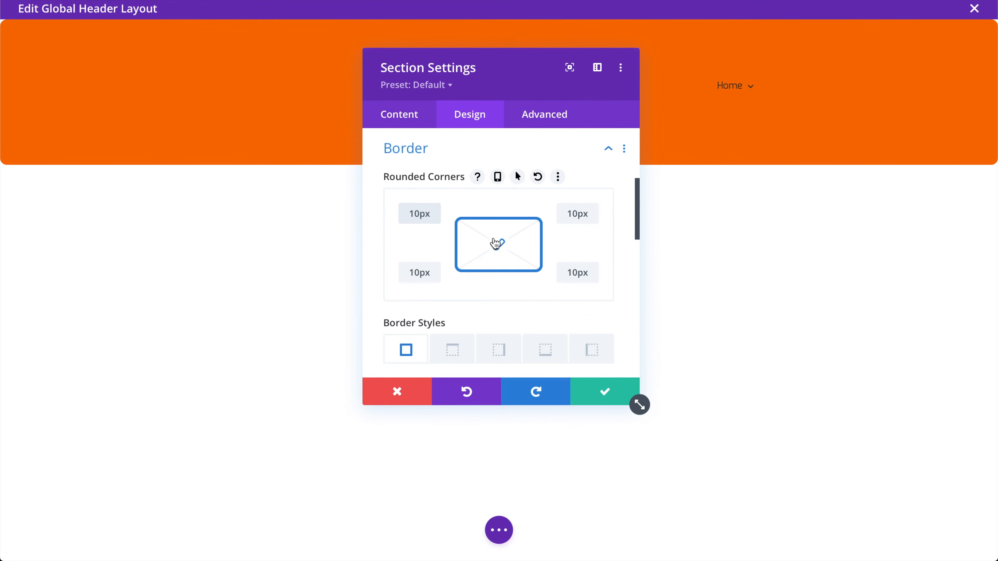
pyautogui.doubleClick(423, 217)
pyautogui.press('BackSpace')
pyautogui.doubleClick(577, 213)
pyautogui.press('BackSpace')
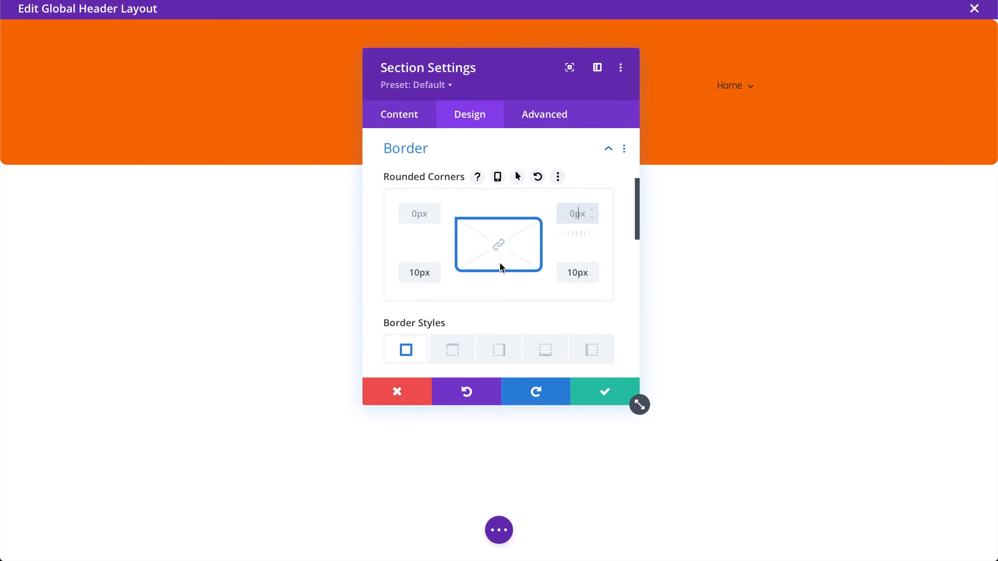
pyautogui.click(419, 271)
pyautogui.hotkey('shift', 'Down')
pyautogui.hotkey('shift', 'Up')
pyautogui.hotkey('shift', 'Up')
pyautogui.hotkey('shift', 'Up')
pyautogui.hotkey('shift', 'Up')
pyautogui.hotkey('shift', 'Up')
pyautogui.hotkey('shift', 'Up')
pyautogui.hotkey('shift', 'Up')
pyautogui.hotkey('shift', 'Up')
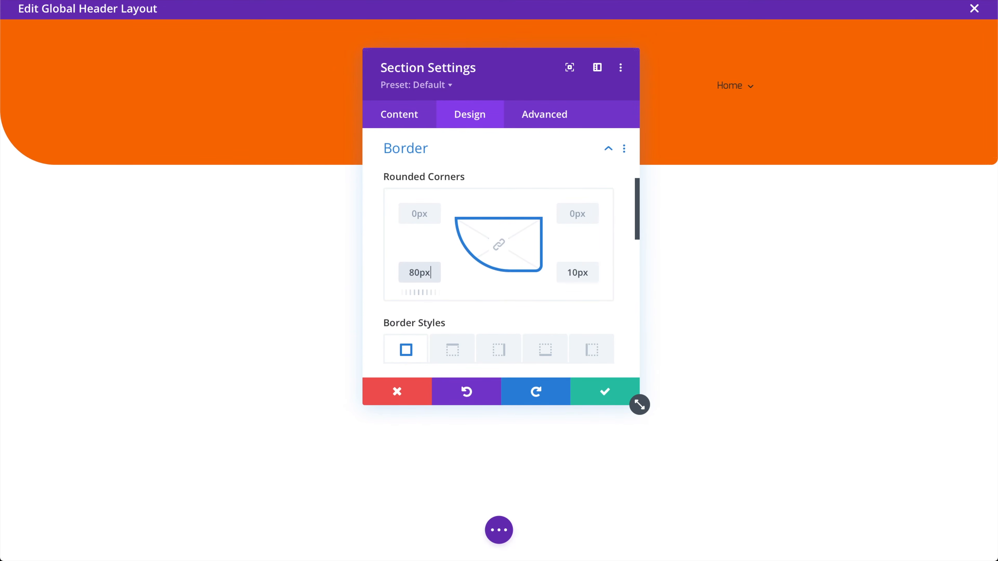
pyautogui.doubleClick(578, 276)
pyautogui.write('80')
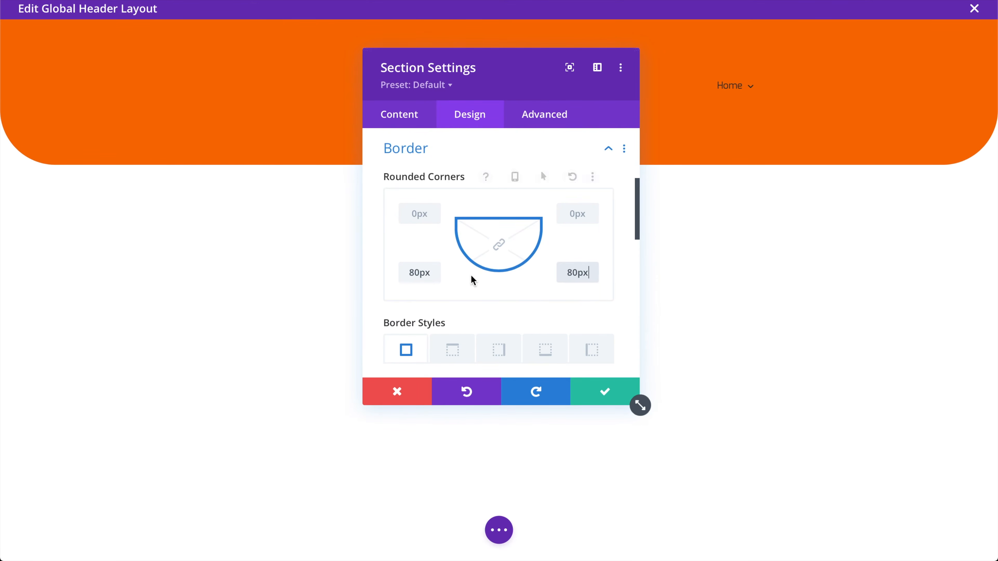
# Add the fourth box-shadow preset, lower its colour alpha to about .3, and confirm
pyautogui.scroll(-3, 530, 314)
pyautogui.scroll(-3, 522, 290)
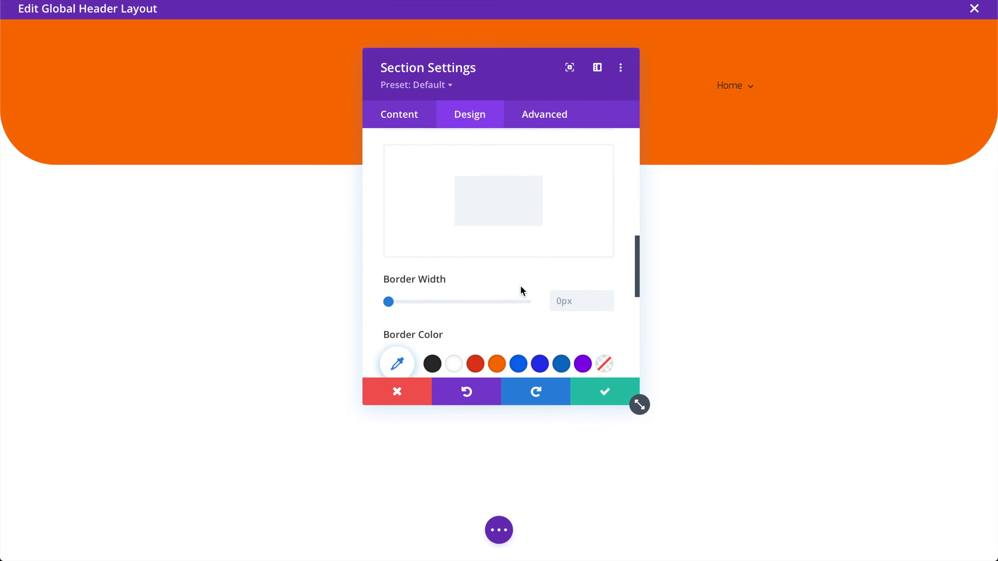
pyautogui.scroll(-4, 521, 289)
pyautogui.scroll(-2, 522, 291)
pyautogui.click(454, 227)
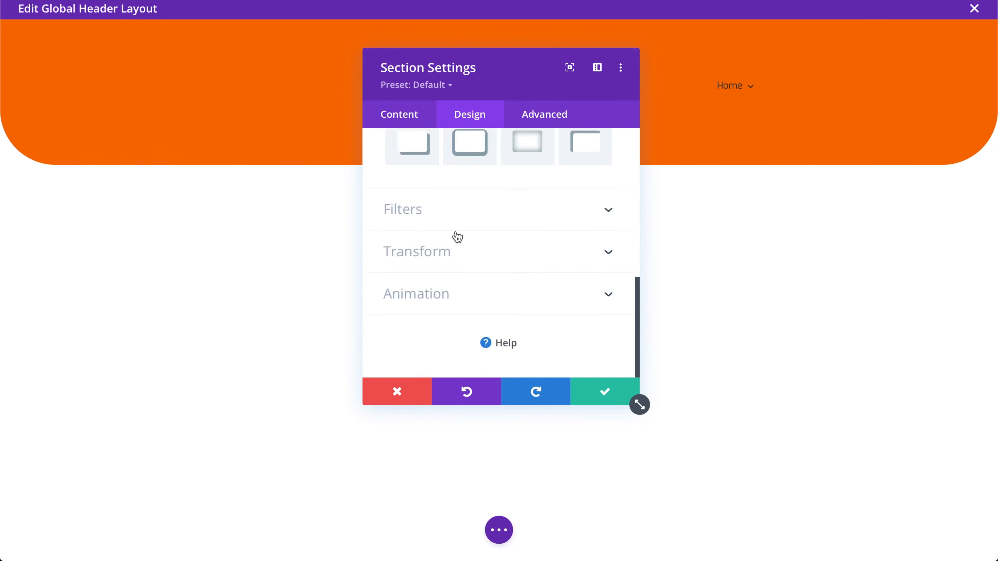
pyautogui.click(586, 213)
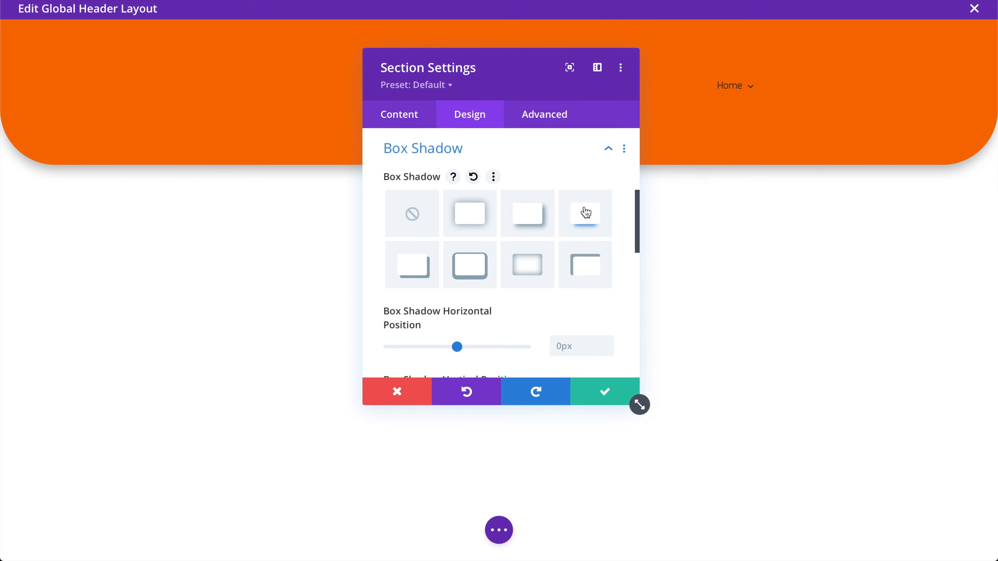
pyautogui.scroll(-7, 518, 323)
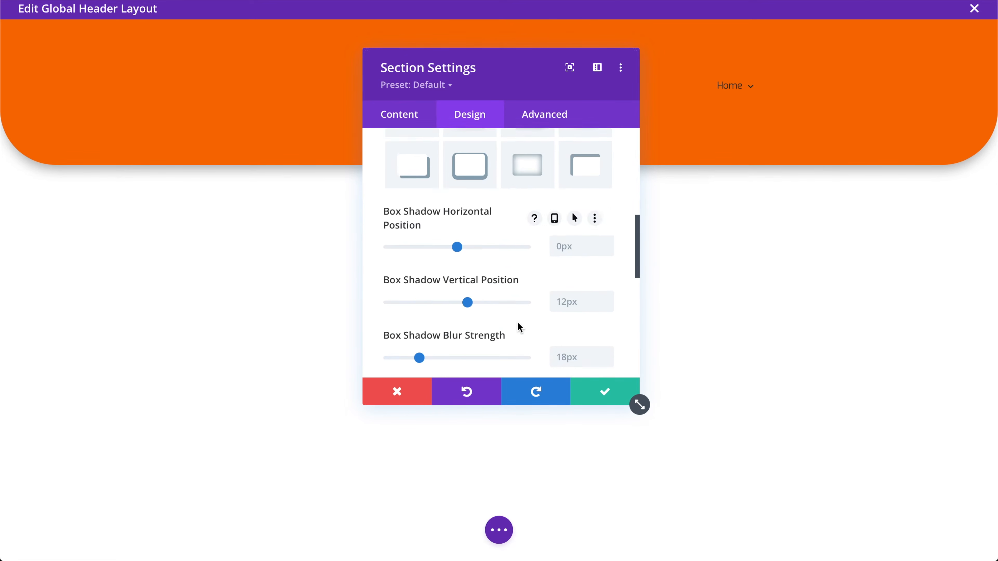
pyautogui.click(409, 300)
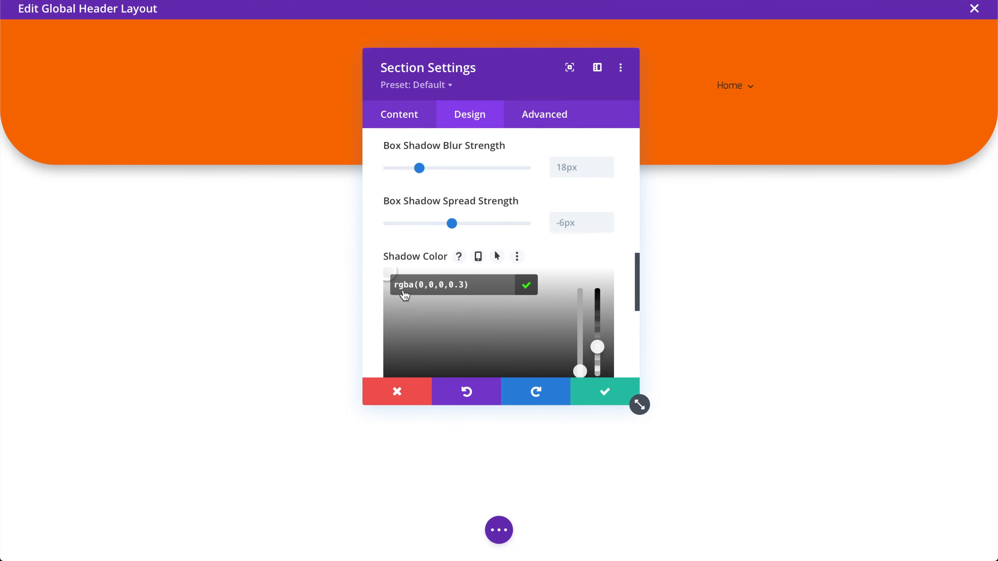
pyautogui.click(455, 285)
pyautogui.write('.3')
pyautogui.moveTo(602, 342); pyautogui.dragTo(597, 352)
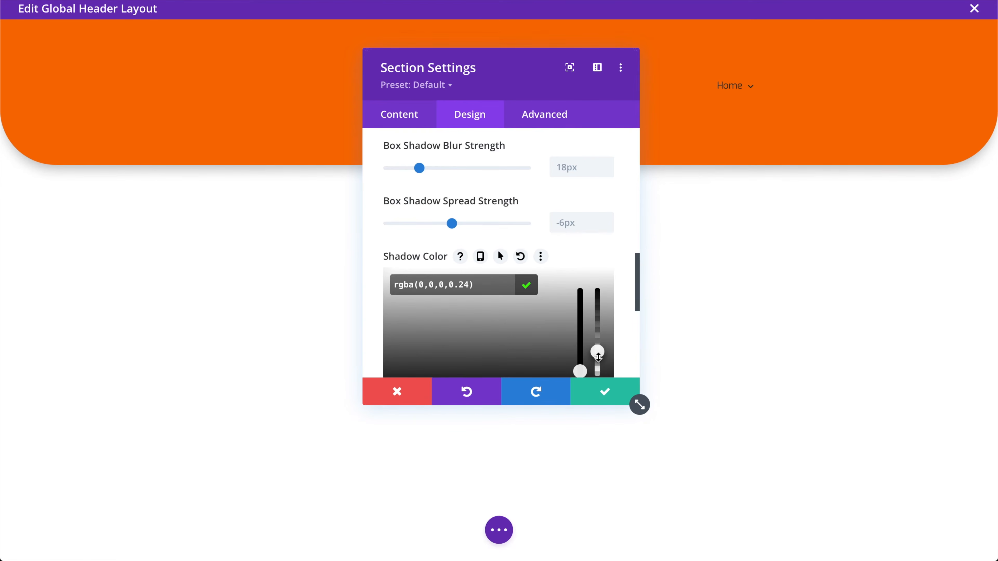
pyautogui.click(607, 398)
pyautogui.click(500, 529)
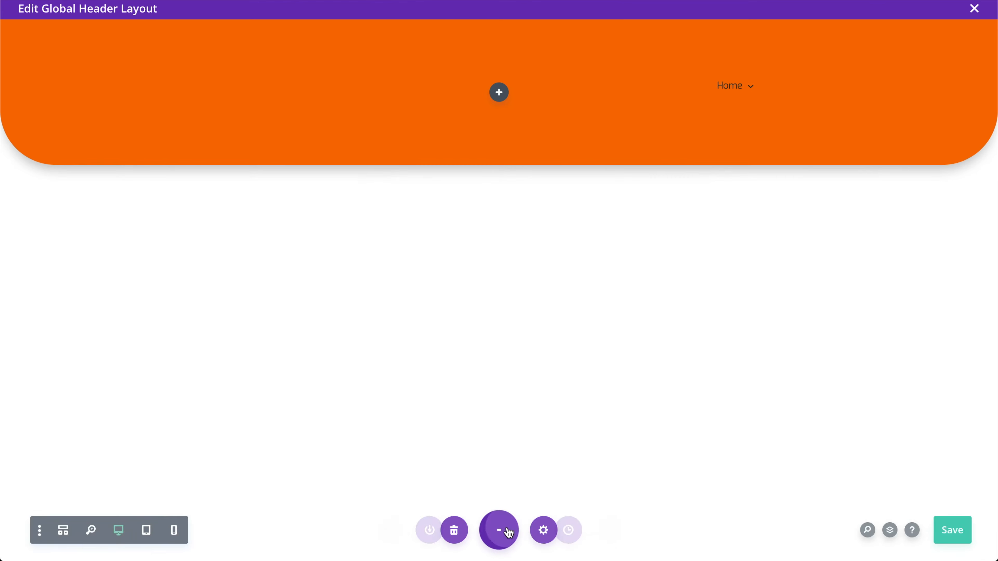
# Save the header layout and preview it at tablet width
pyautogui.click(951, 540)
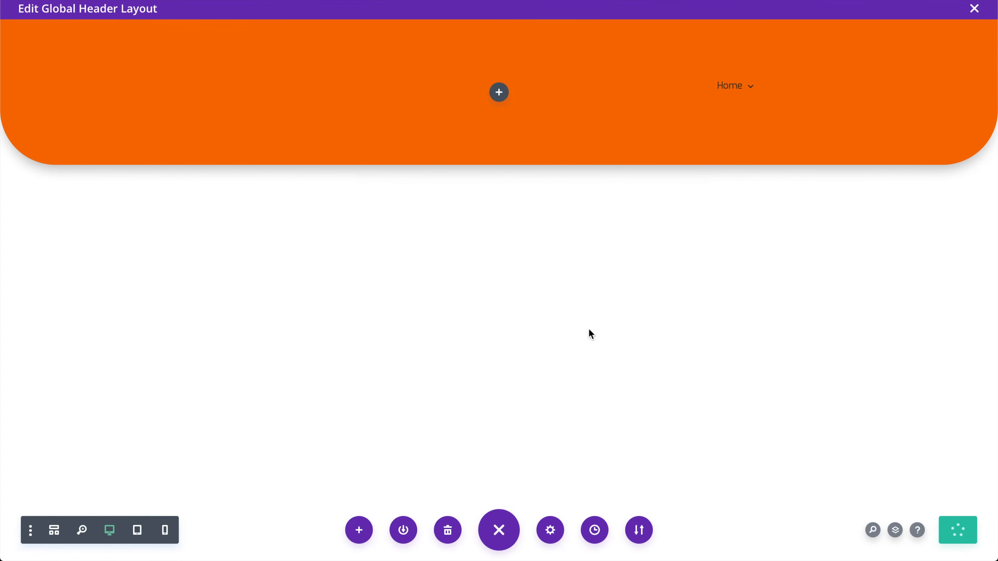
pyautogui.click(141, 538)
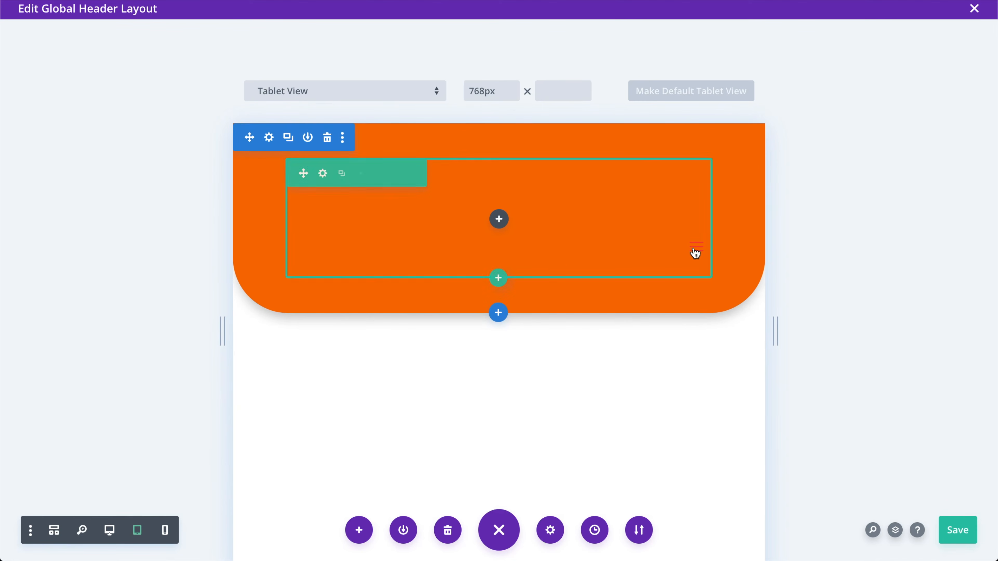
pyautogui.hotkey('ctrl', 's')
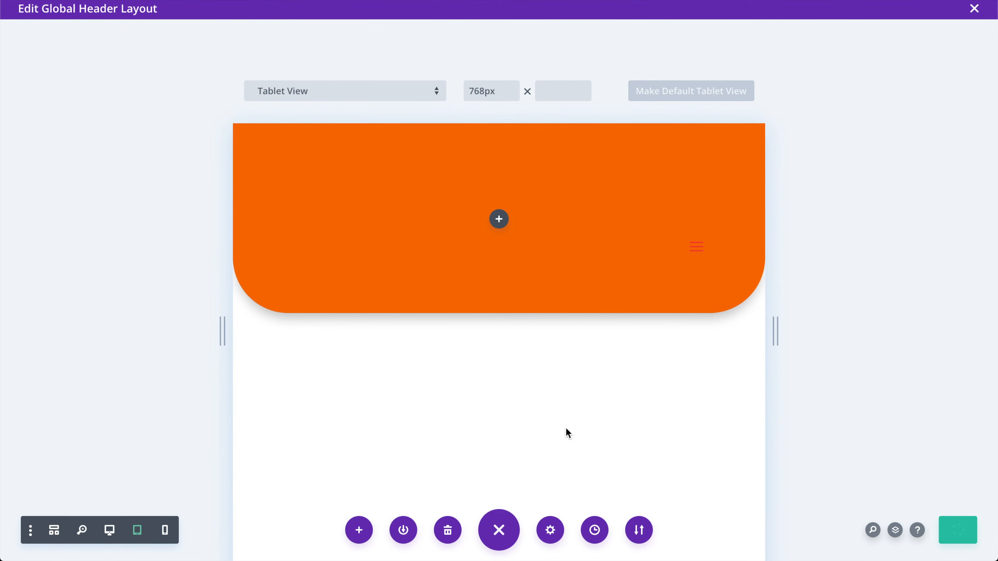
# Preview the header at phone width, save again and close the layout editor
pyautogui.click(165, 531)
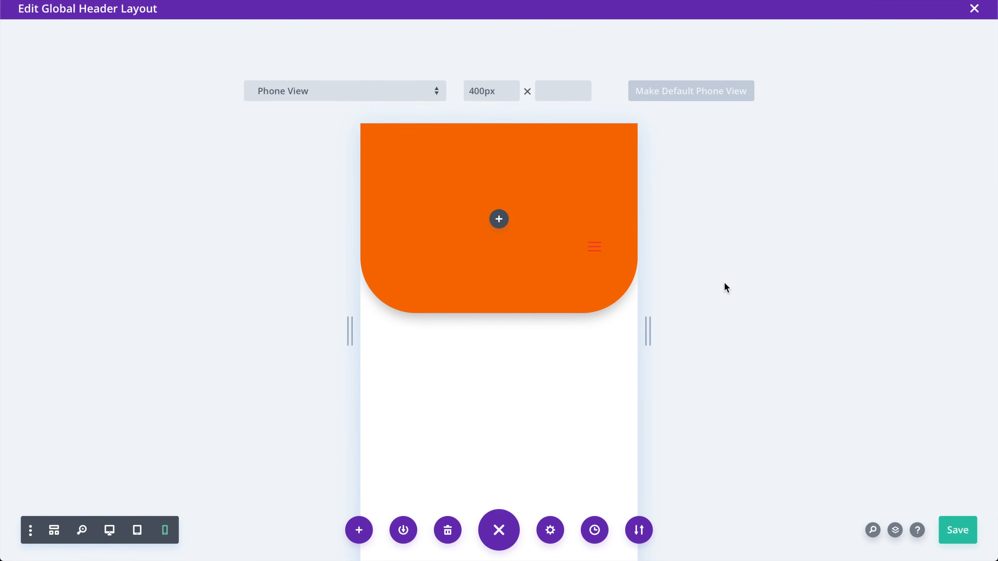
pyautogui.click(969, 535)
pyautogui.click(973, 9)
# Save all Theme Builder changes and switch to the live Home page tab
pyautogui.click(202, 56)
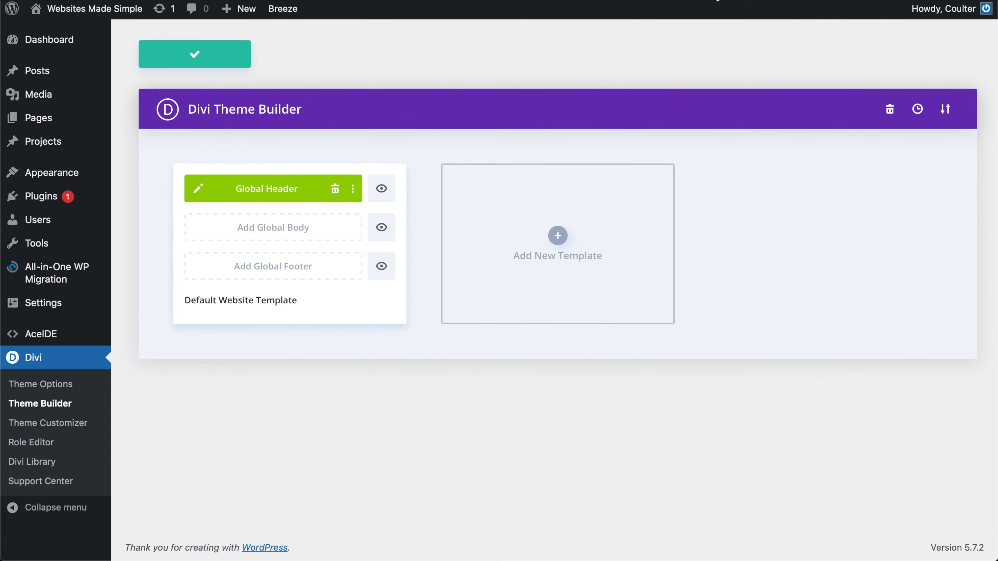
pyautogui.click(714, 0)
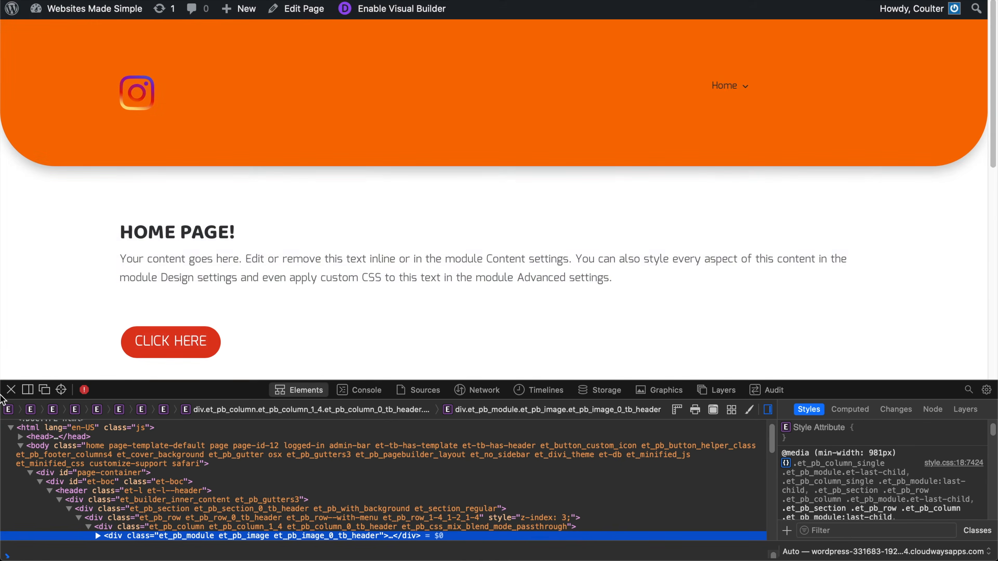
# Close the web inspector, narrow the browser window and toggle the mobile menu open and closed
pyautogui.click(9, 390)
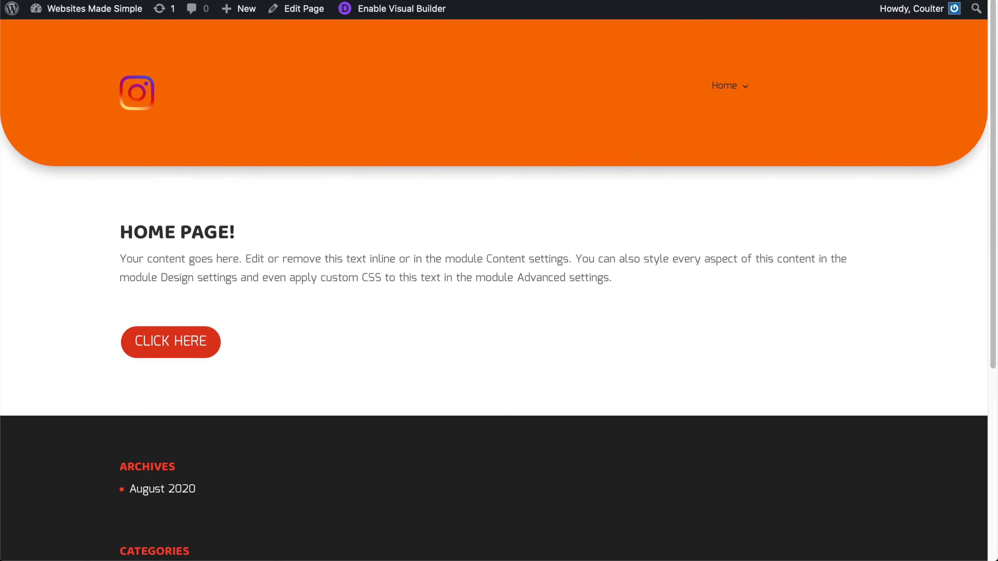
pyautogui.moveTo(4, 232)
pyautogui.moveTo(5, 231)
pyautogui.mouseDown()
pyautogui.moveTo(104, 232)
pyautogui.moveTo(5, 239)
pyautogui.mouseUp()
pyautogui.moveTo(4, 542); pyautogui.dragTo(338, 522)
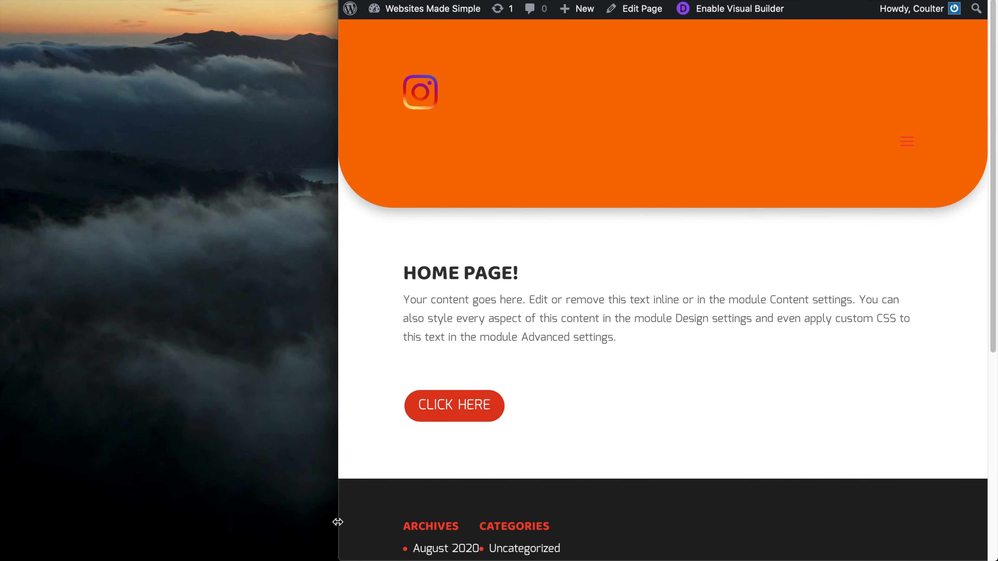
pyautogui.click(908, 142)
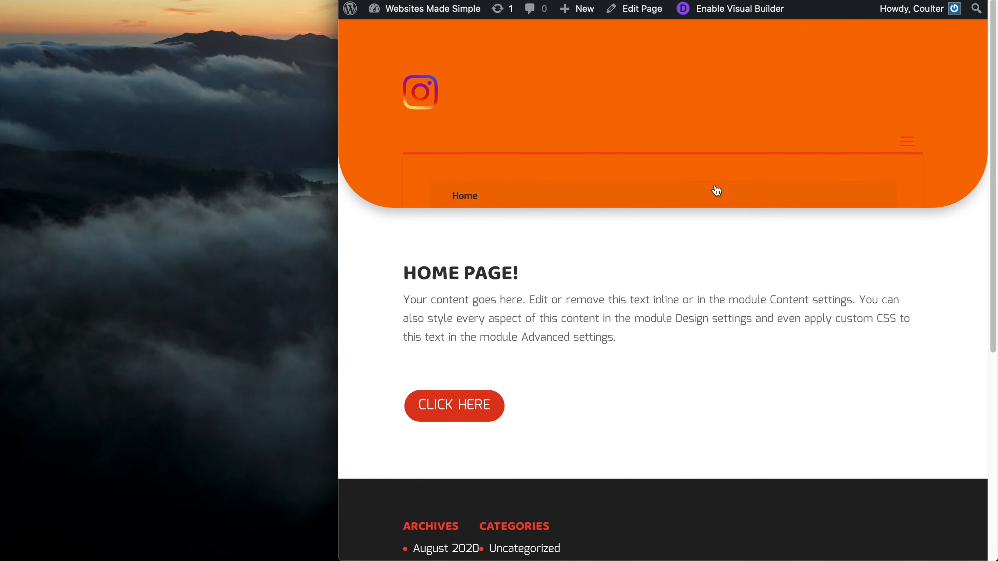
pyautogui.click(913, 145)
# Narrow the window to phone width, then widen it to watch the header reflow
pyautogui.moveTo(337, 281); pyautogui.dragTo(509, 285)
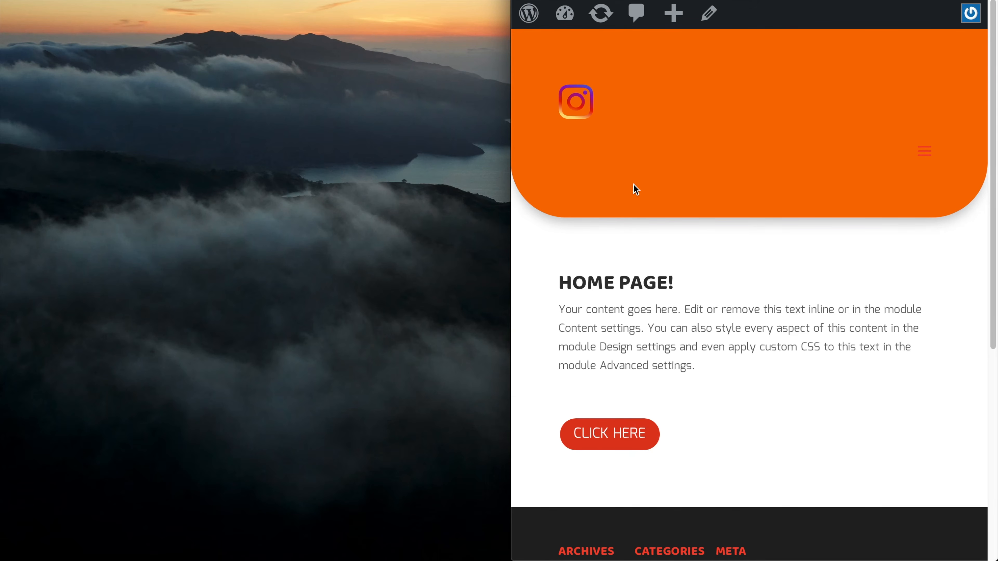
pyautogui.moveTo(510, 224); pyautogui.dragTo(601, 214)
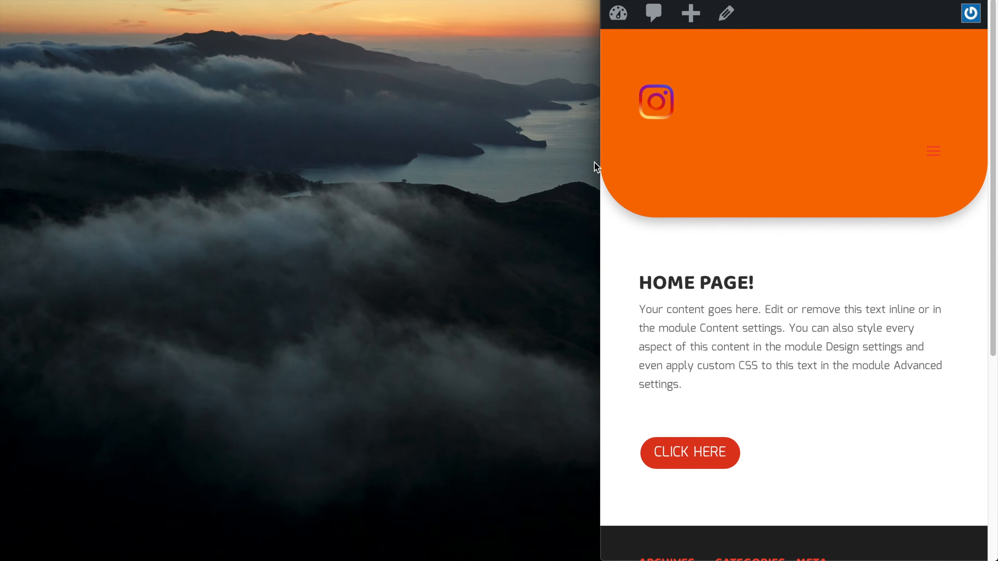
pyautogui.moveTo(601, 163); pyautogui.dragTo(39, 223)
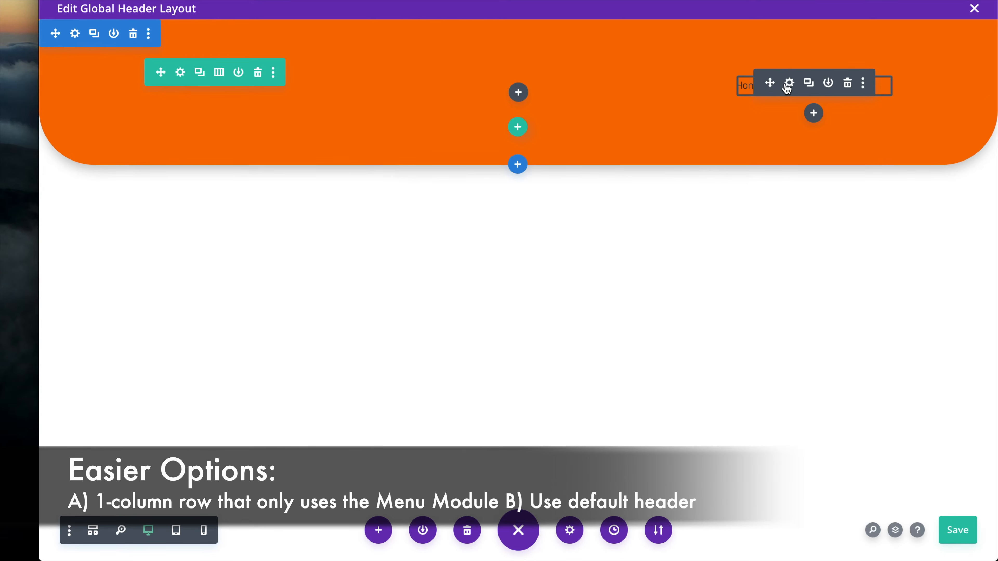
pyautogui.click(789, 83)
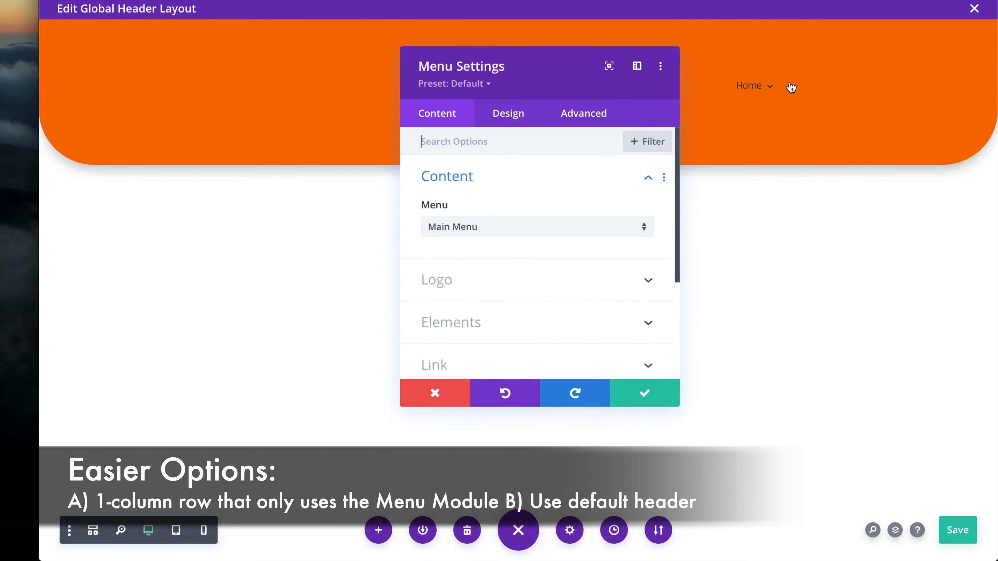
pyautogui.click(485, 287)
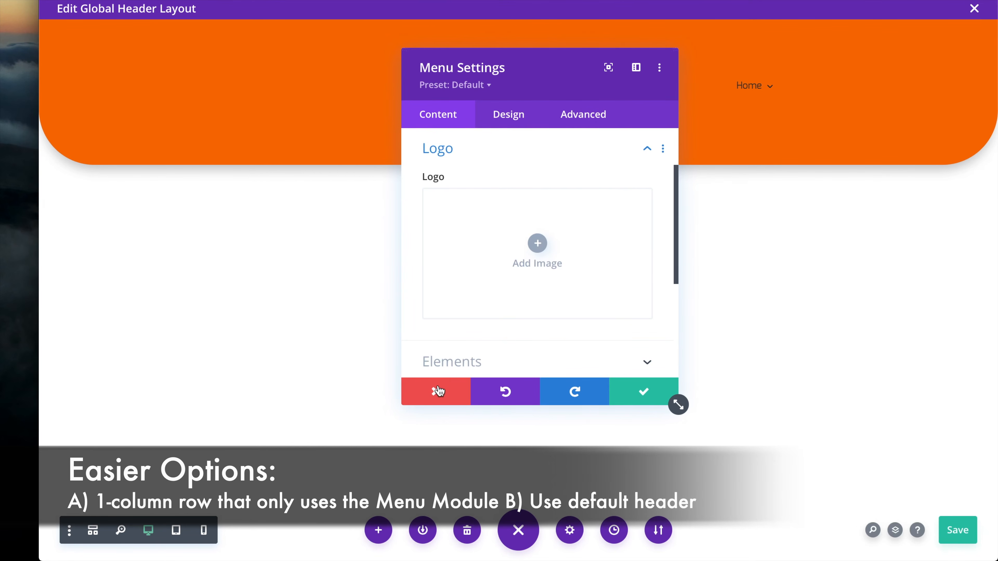
pyautogui.scroll(2, 527, 297)
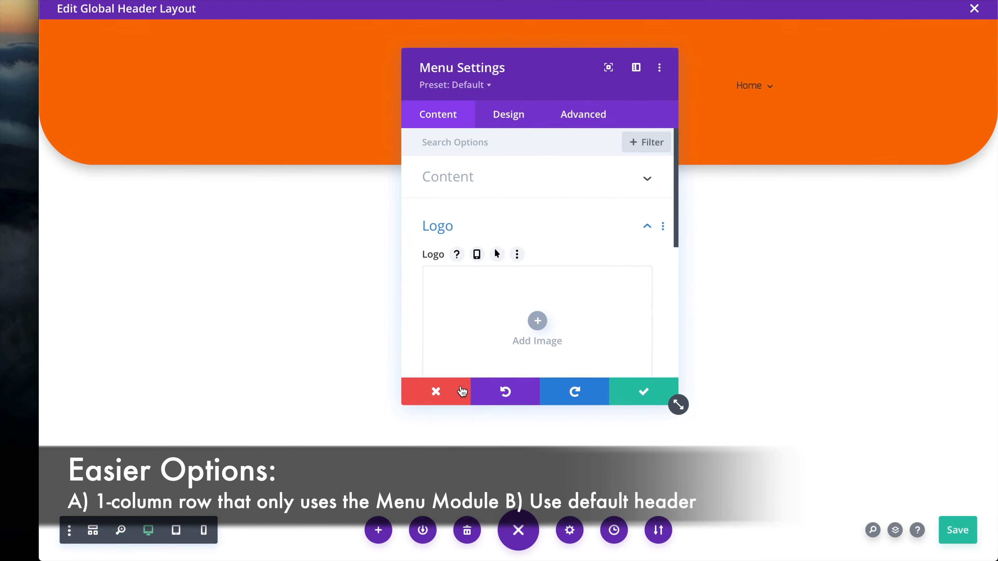
pyautogui.click(439, 393)
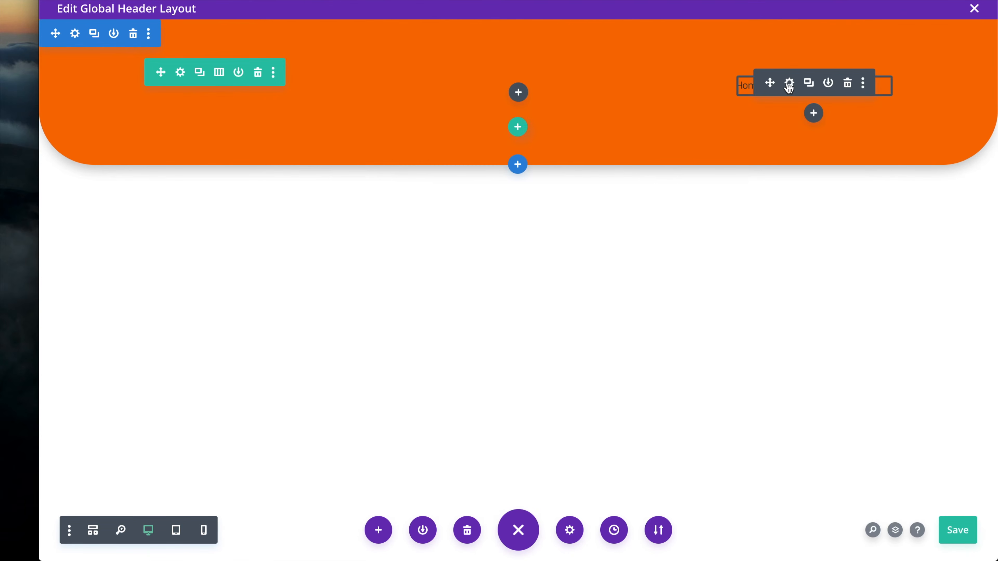
# Set the menu module's Dropdown Menu Background Color to white (#ffffff) and apply it
pyautogui.click(789, 84)
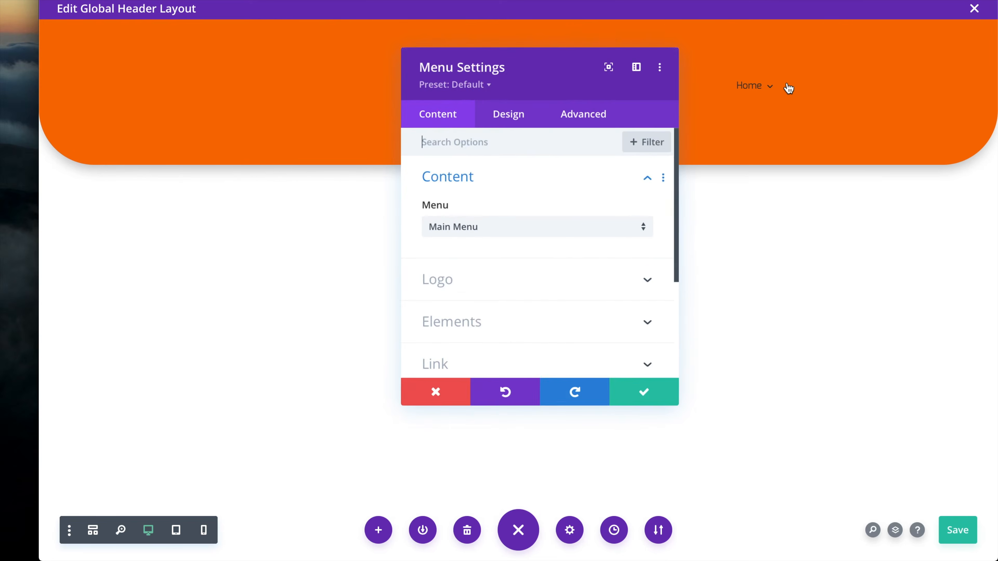
pyautogui.click(497, 118)
pyautogui.click(506, 264)
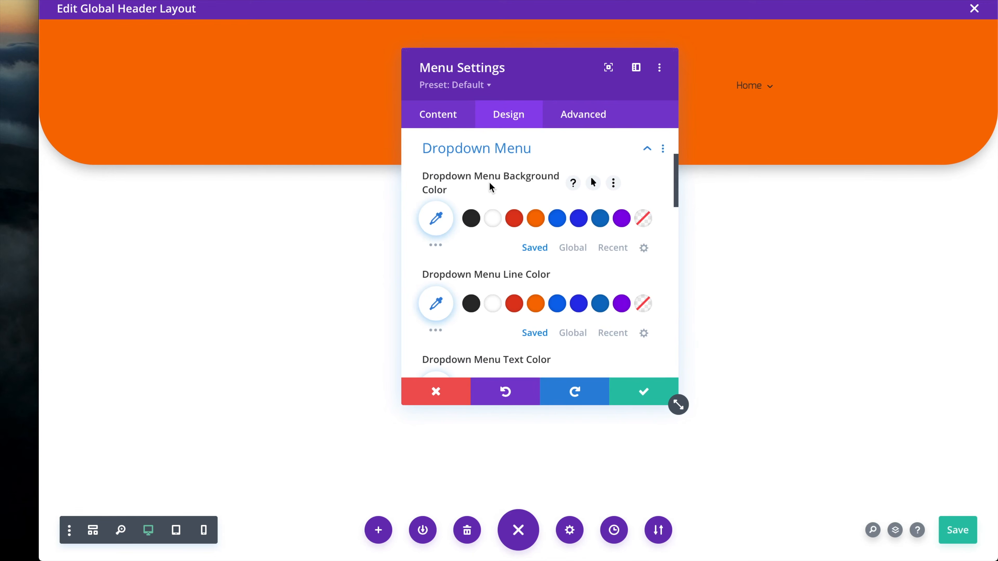
pyautogui.click(492, 218)
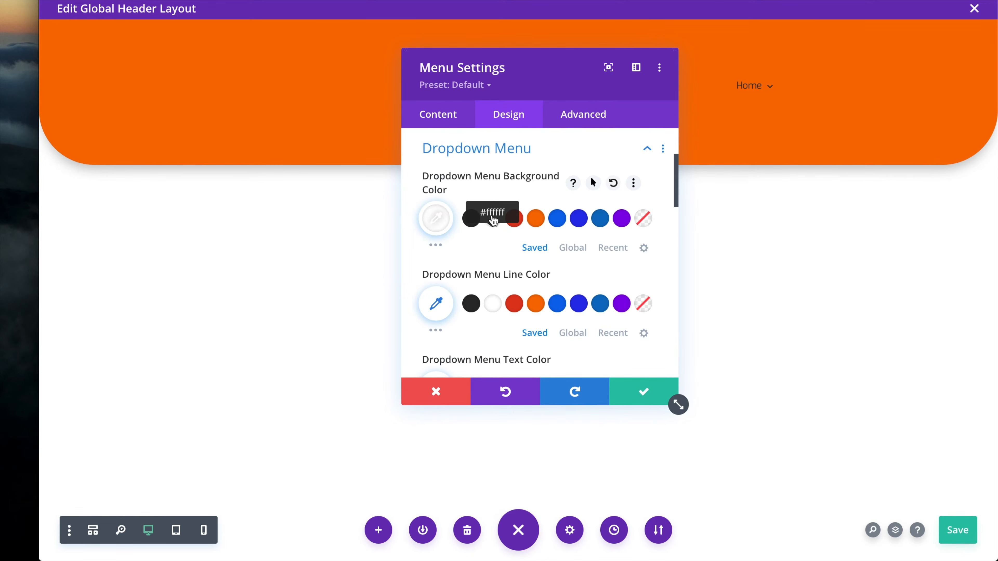
pyautogui.scroll(-2, 522, 260)
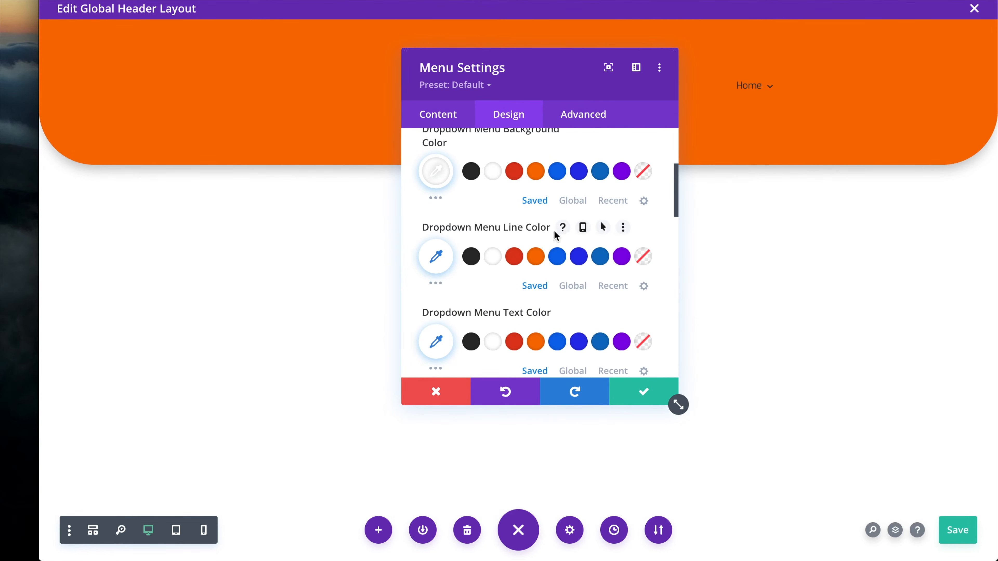
pyautogui.scroll(-2, 561, 232)
pyautogui.click(644, 391)
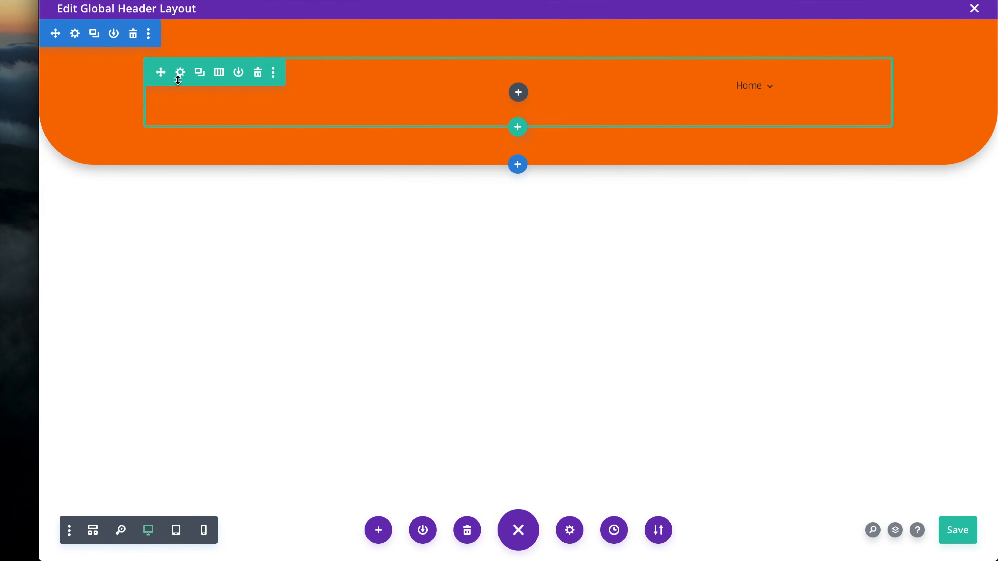
# Enable responsive alignment on the logo image and set its tablet alignment to center
pyautogui.click(138, 113)
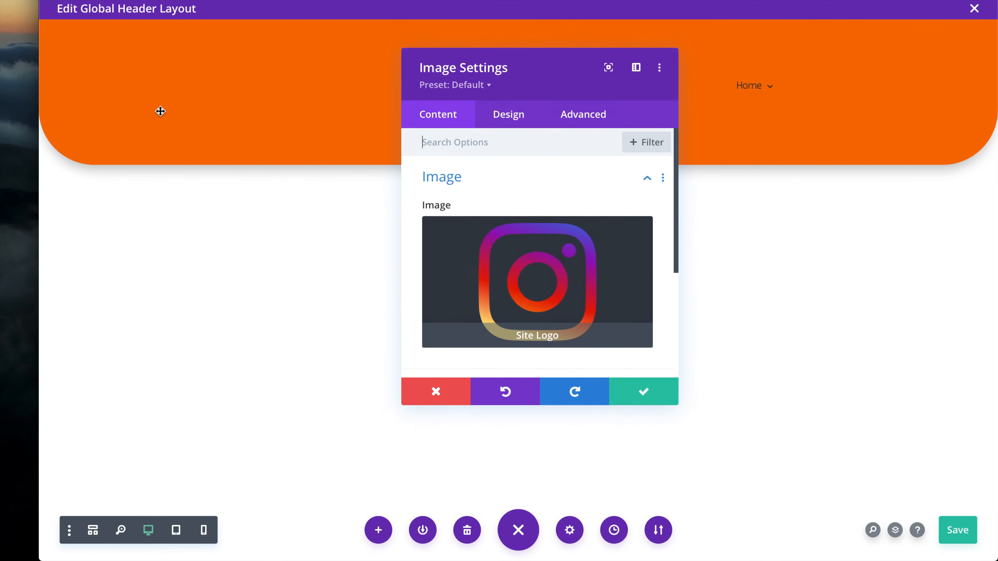
pyautogui.click(529, 117)
pyautogui.click(481, 192)
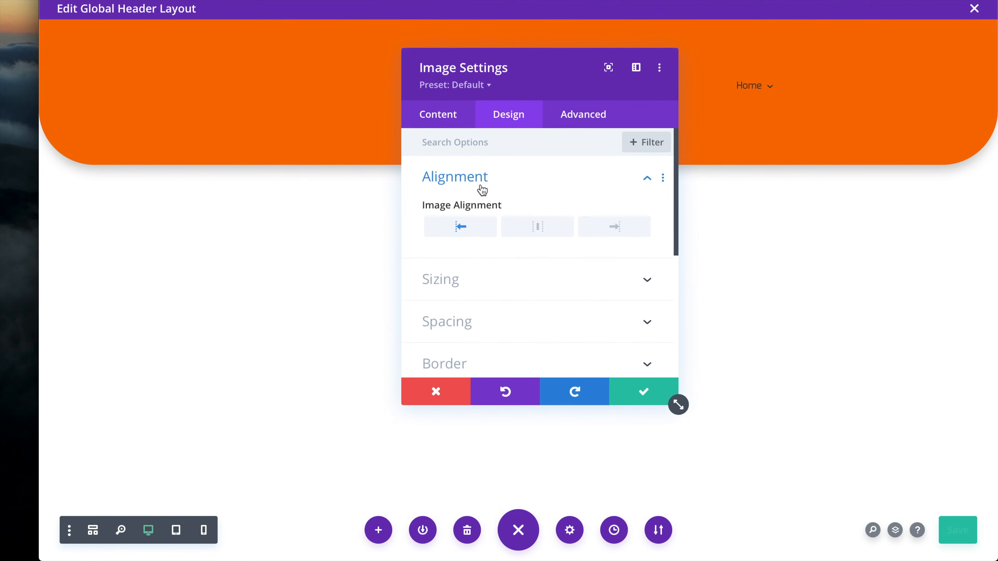
pyautogui.click(529, 207)
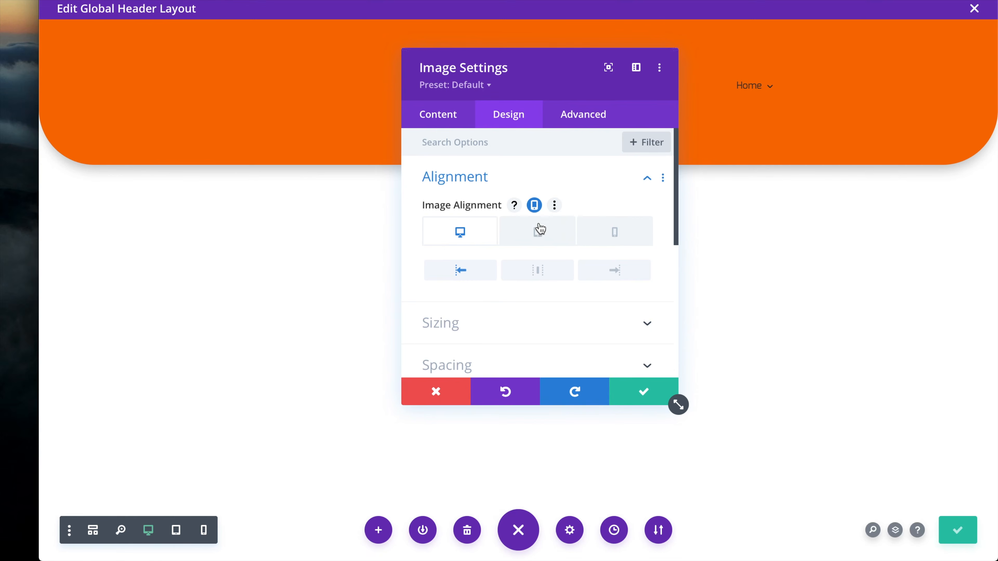
pyautogui.click(538, 234)
pyautogui.click(533, 272)
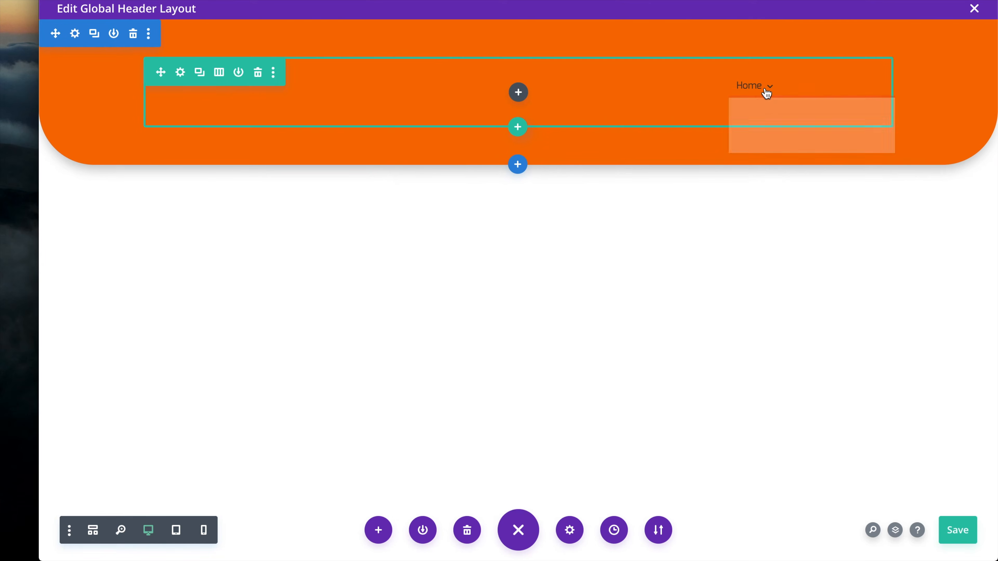
pyautogui.moveTo(770, 93)
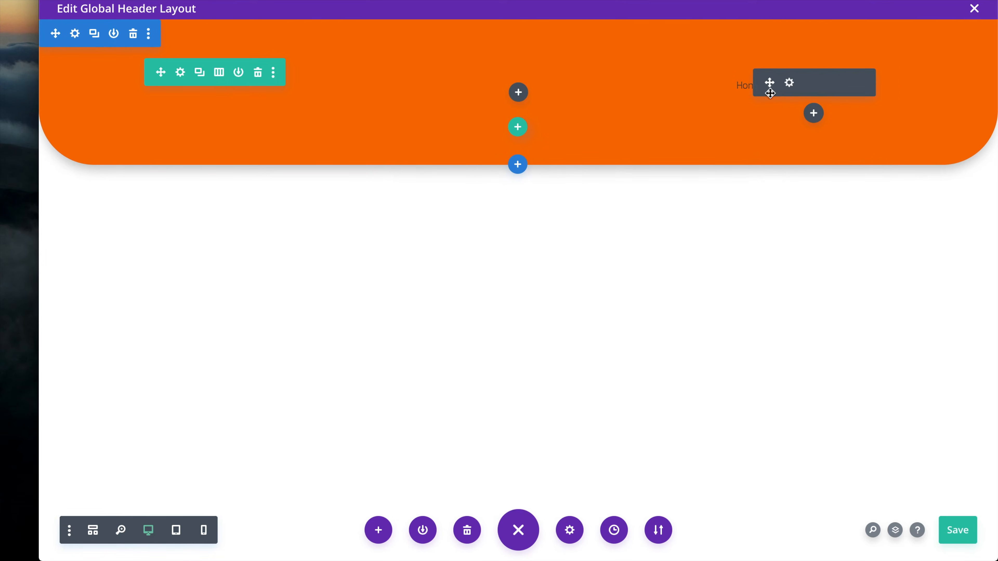
pyautogui.click(788, 83)
# Set the menu's Layout Style to Centered, apply it and save the header layout
pyautogui.click(510, 115)
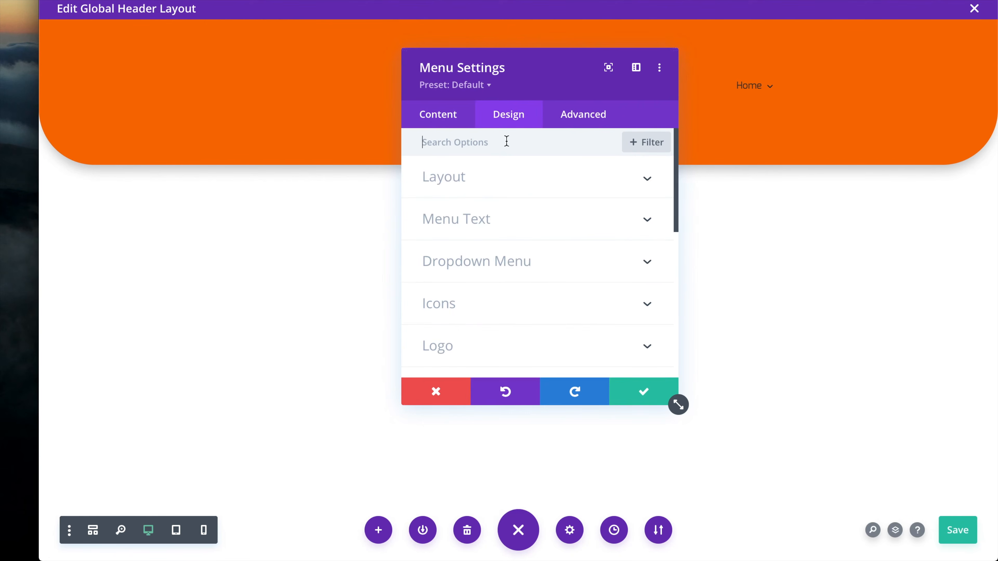
pyautogui.scroll(-1, 504, 231)
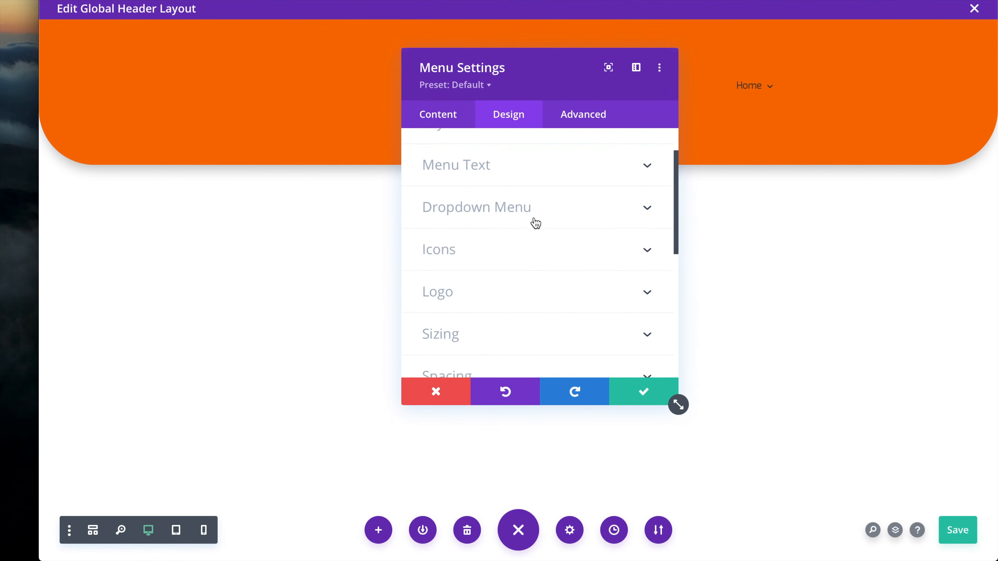
pyautogui.scroll(1, 530, 216)
pyautogui.click(434, 152)
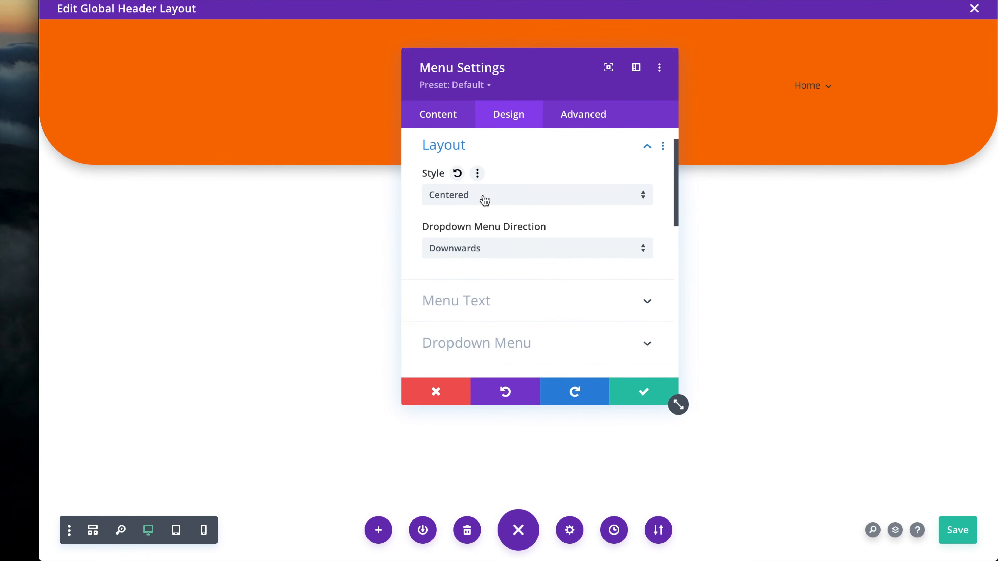
pyautogui.scroll(-1, 508, 253)
pyautogui.scroll(1, 508, 252)
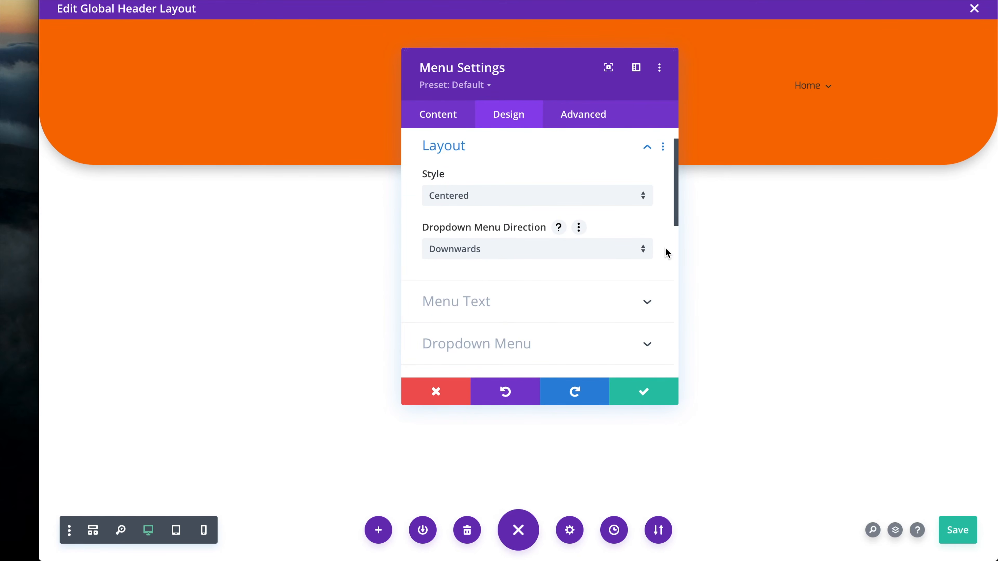
pyautogui.click(645, 391)
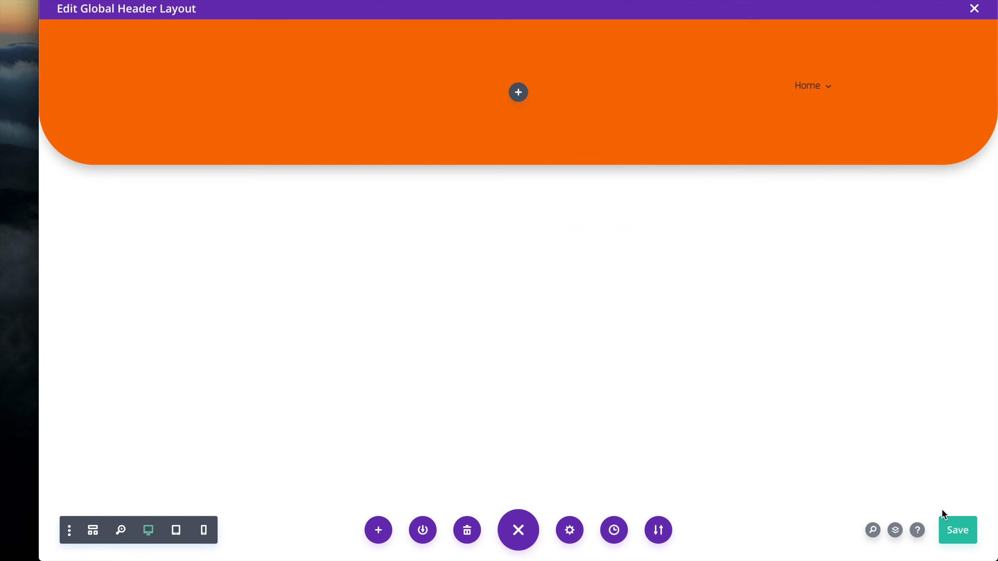
pyautogui.click(958, 531)
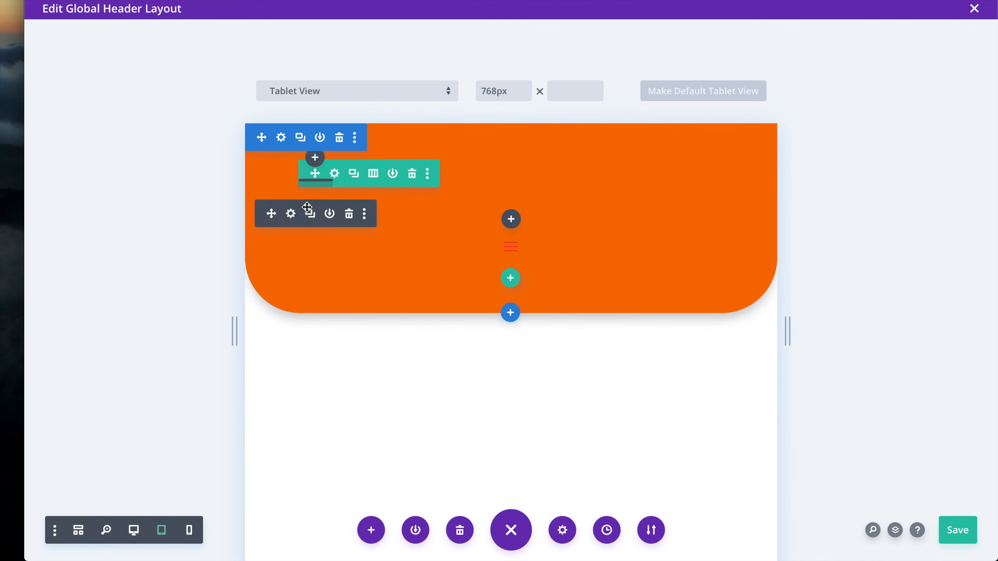
pyautogui.moveTo(314, 186)
# Switch to wireframe view, open the Image module settings and preview at tablet width
pyautogui.click(78, 532)
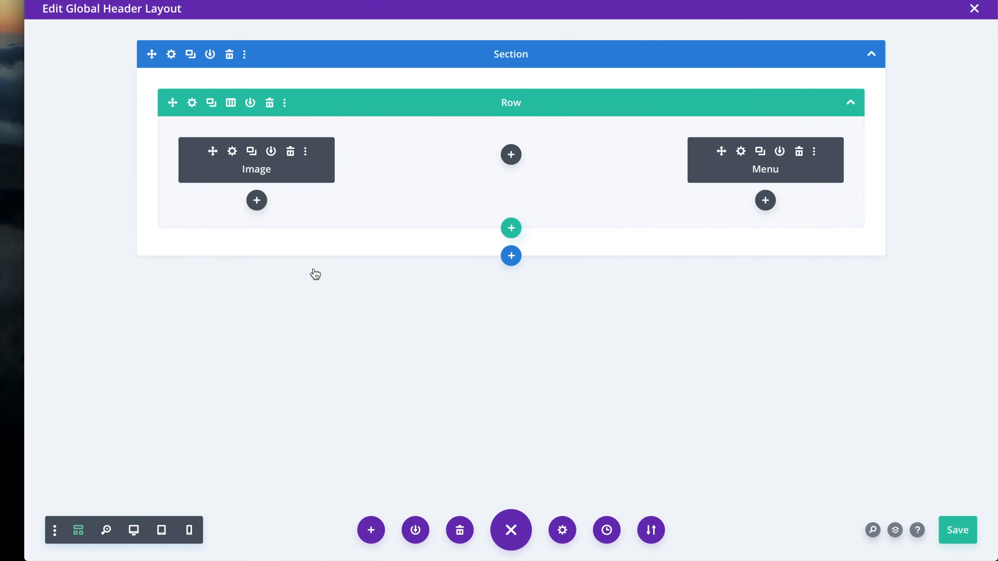
pyautogui.click(233, 152)
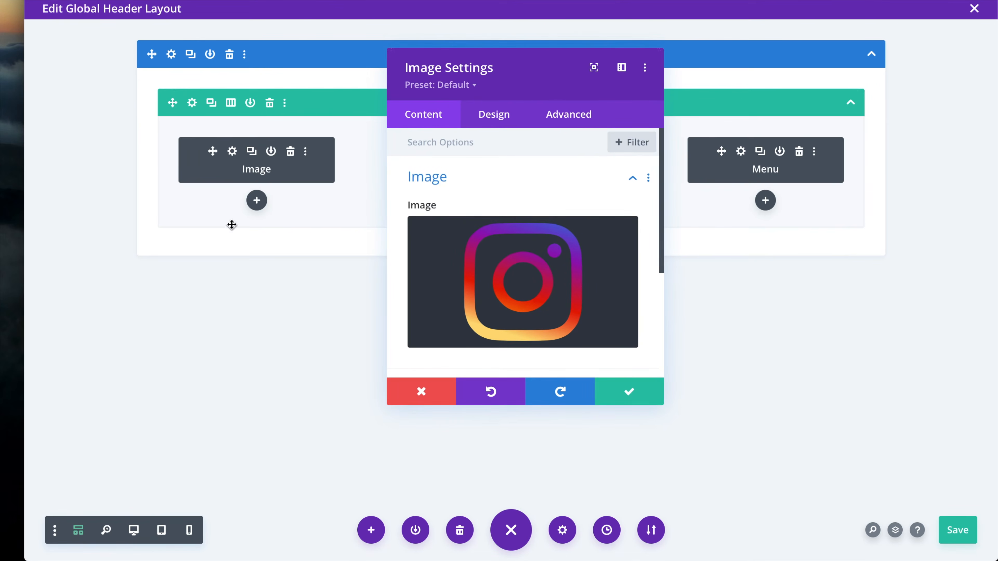
pyautogui.click(161, 531)
pyautogui.moveTo(525, 64); pyautogui.dragTo(252, 59)
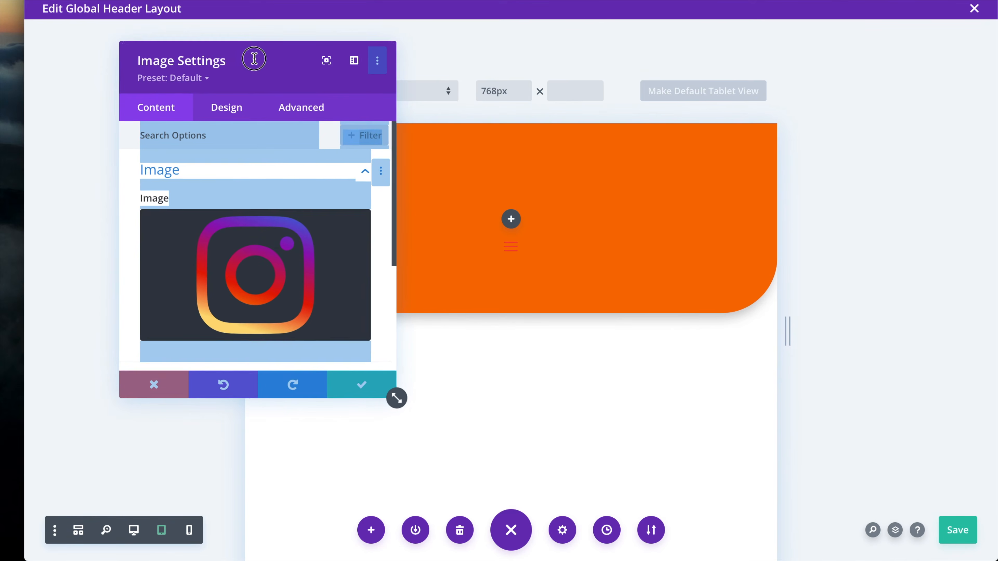
# Replace the logo with an Instagram image inserted from a pasted web URL
pyautogui.click(259, 277)
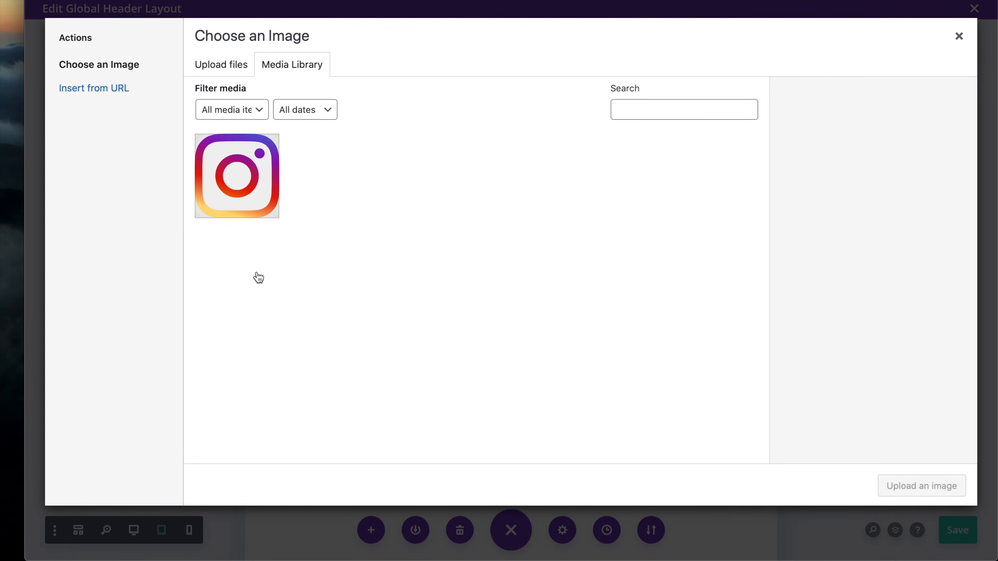
pyautogui.click(146, 87)
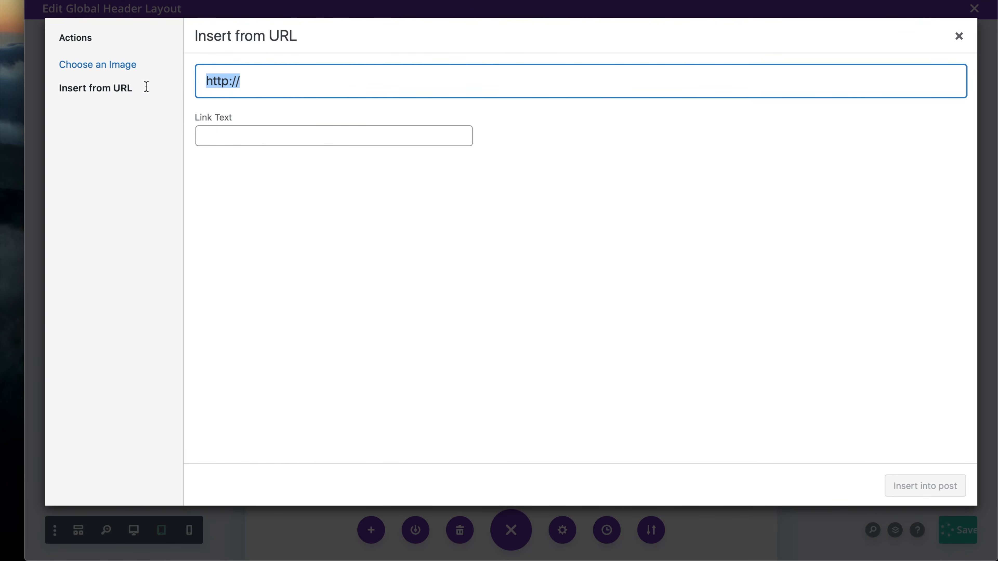
pyautogui.write('https://i.pinimg.com/originals/72/a3/d9/72a3d9408d41335f39e9f014dc35cf44.jpg')
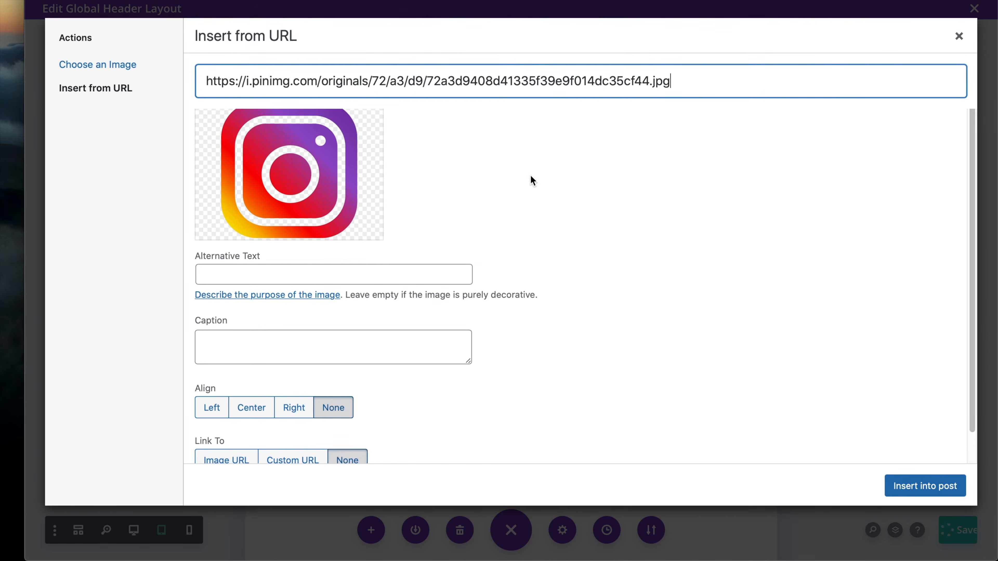
pyautogui.scroll(-2, 586, 346)
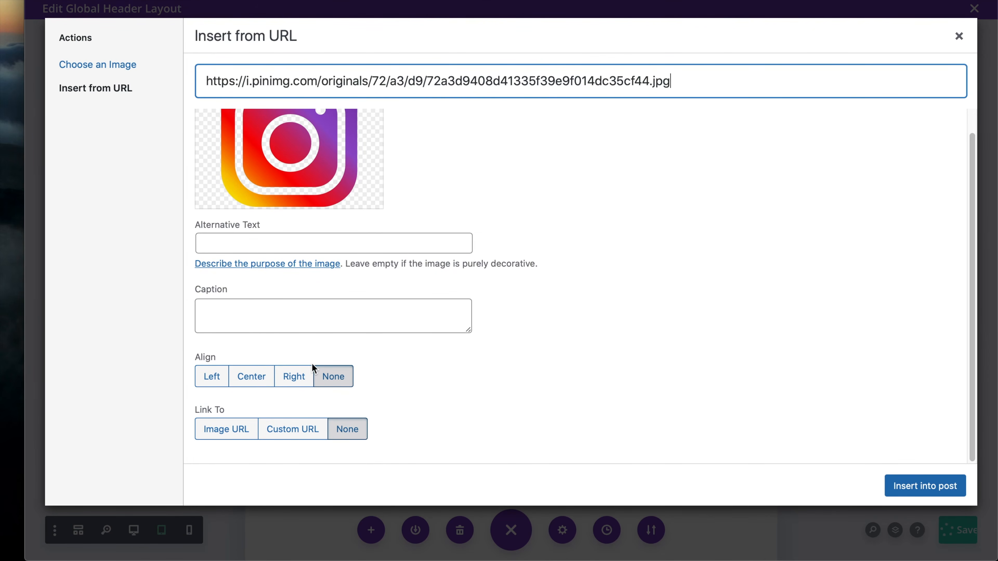
pyautogui.click(948, 494)
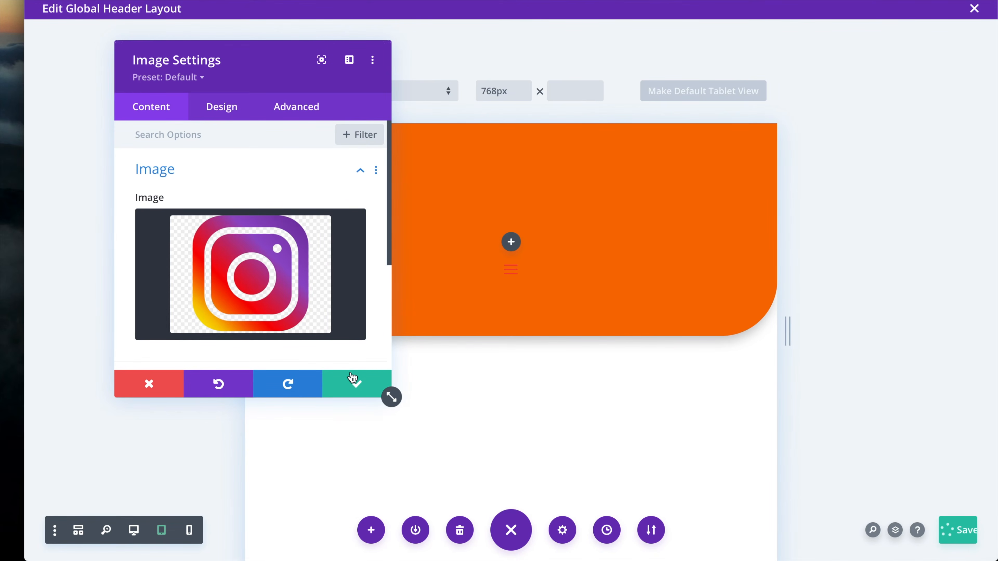
# Centre the logo's image alignment for tablet screens
pyautogui.moveTo(254, 56); pyautogui.dragTo(785, 48)
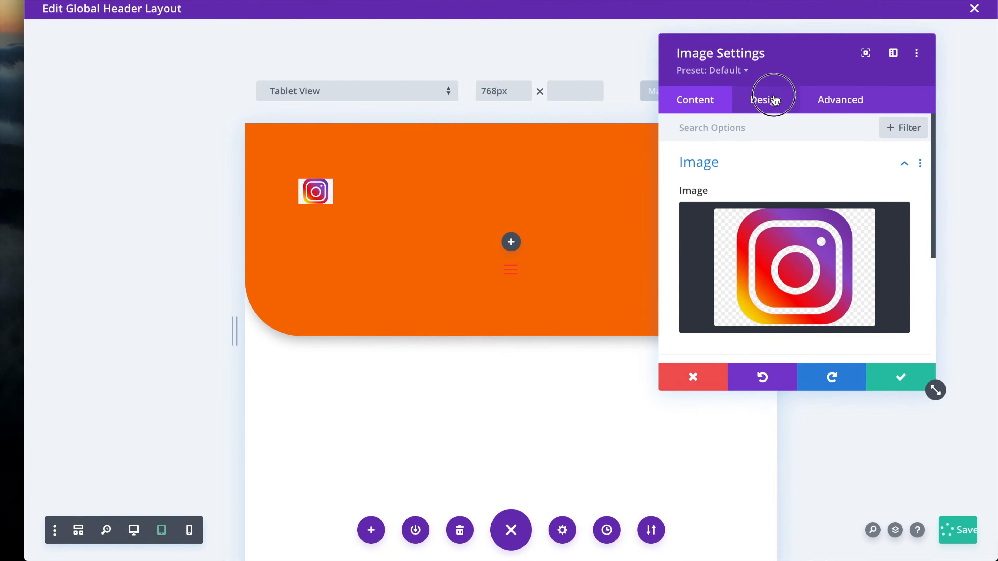
pyautogui.click(767, 100)
pyautogui.click(731, 157)
pyautogui.click(797, 257)
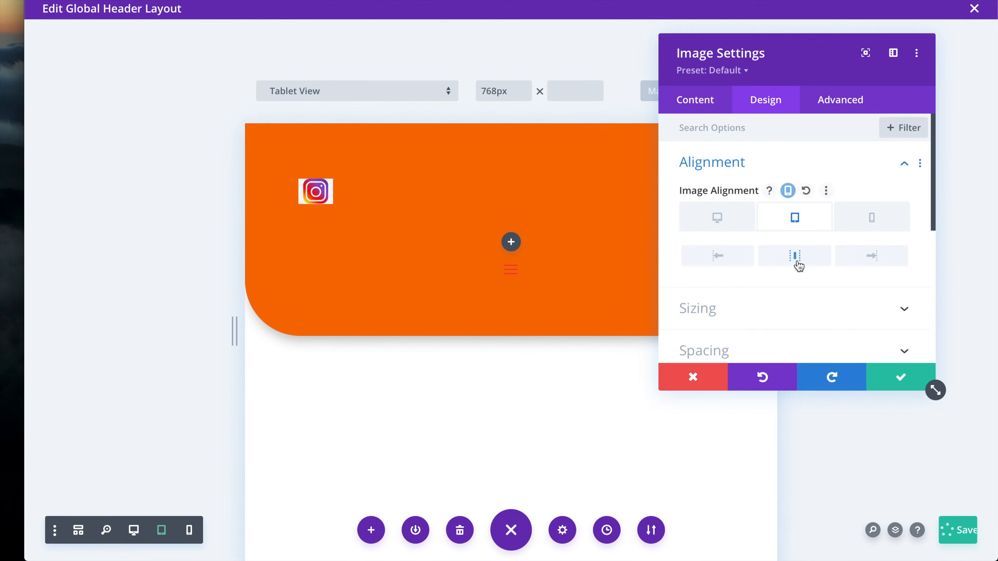
pyautogui.scroll(-2, 793, 267)
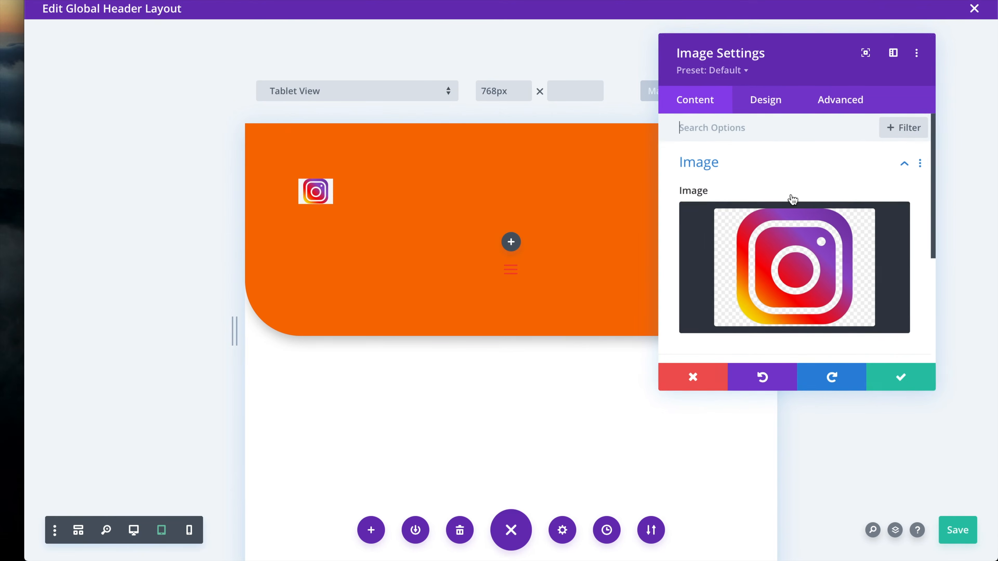
# Enable responsive module alignment and centre the logo module on tablet, checking the phone setting
pyautogui.click(771, 104)
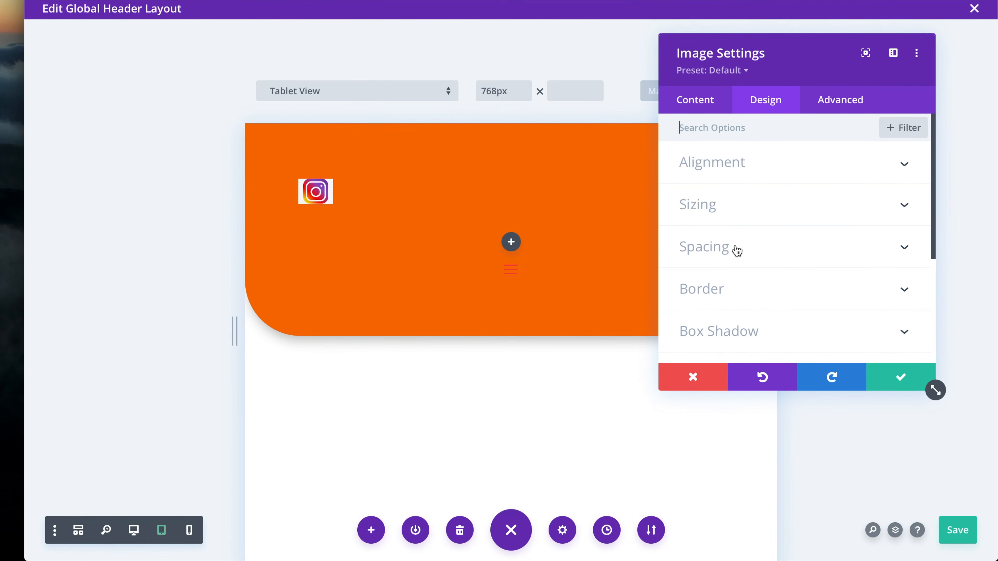
pyautogui.click(746, 218)
pyautogui.scroll(-3, 769, 263)
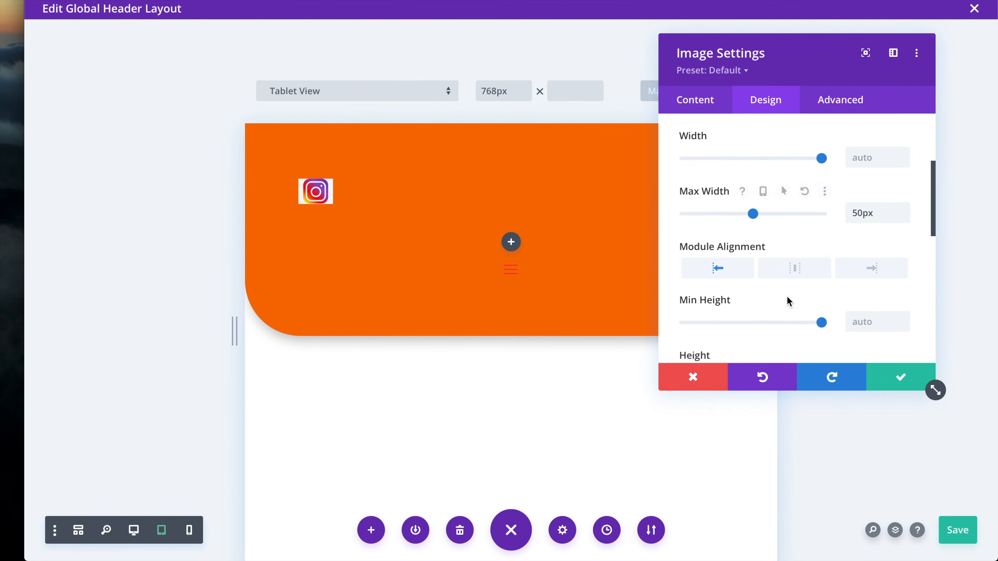
pyautogui.moveTo(776, 232)
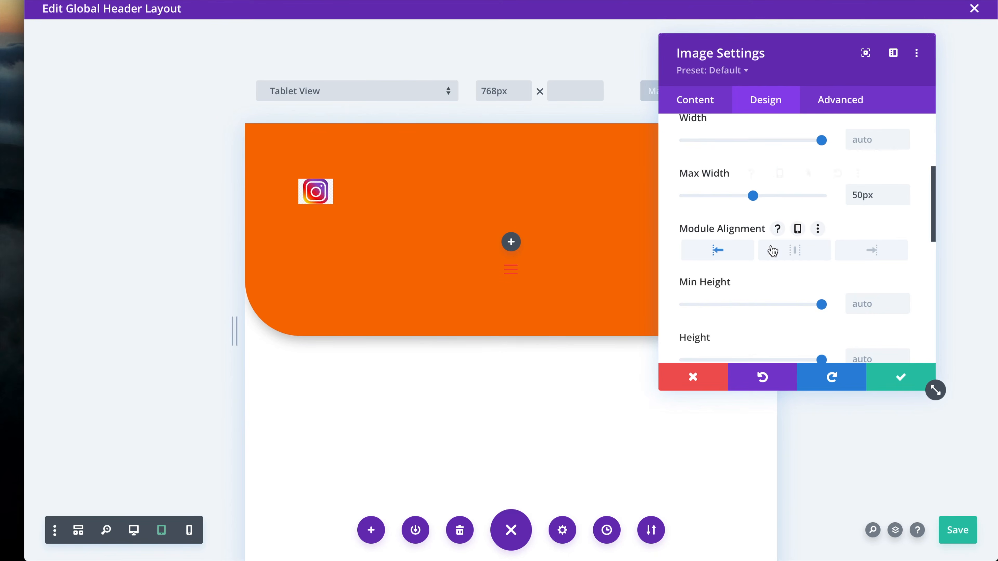
pyautogui.click(797, 228)
pyautogui.scroll(-1, 794, 274)
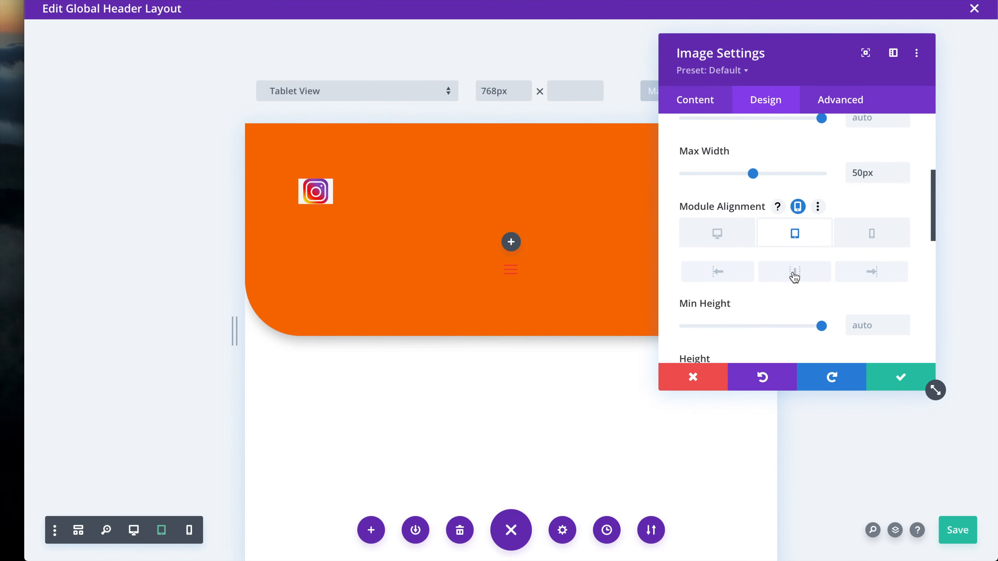
pyautogui.click(794, 275)
pyautogui.click(863, 237)
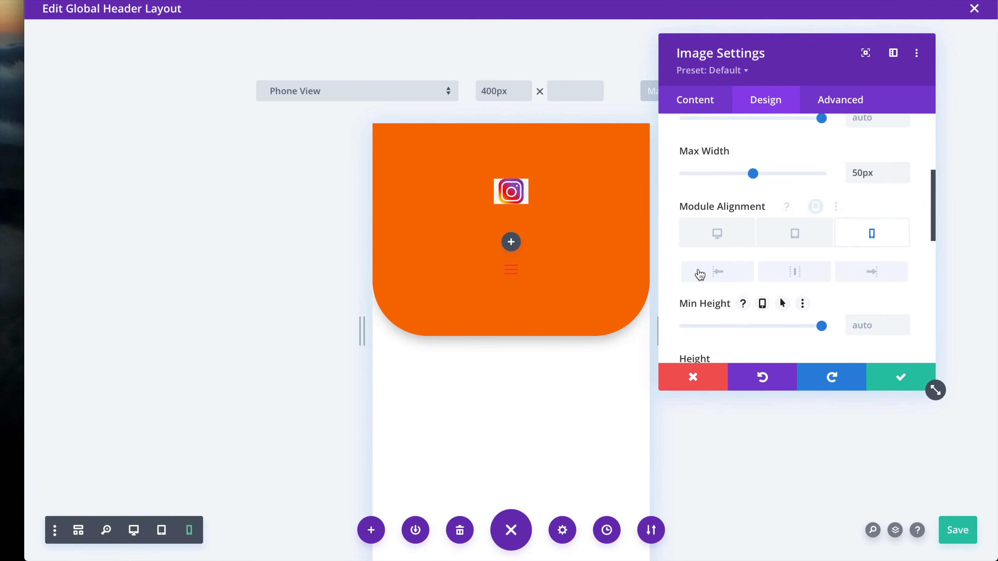
pyautogui.click(795, 239)
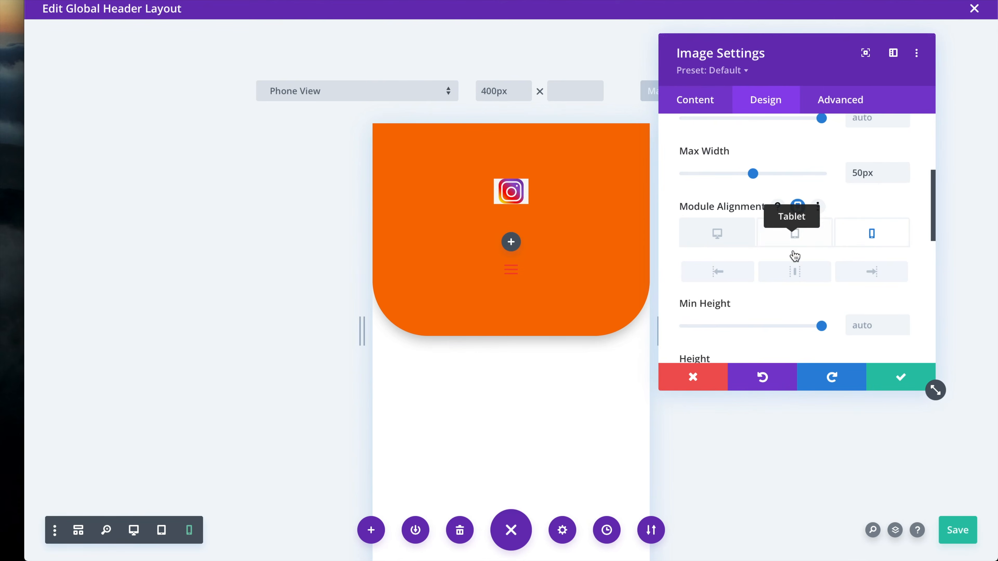
pyautogui.scroll(3, 797, 266)
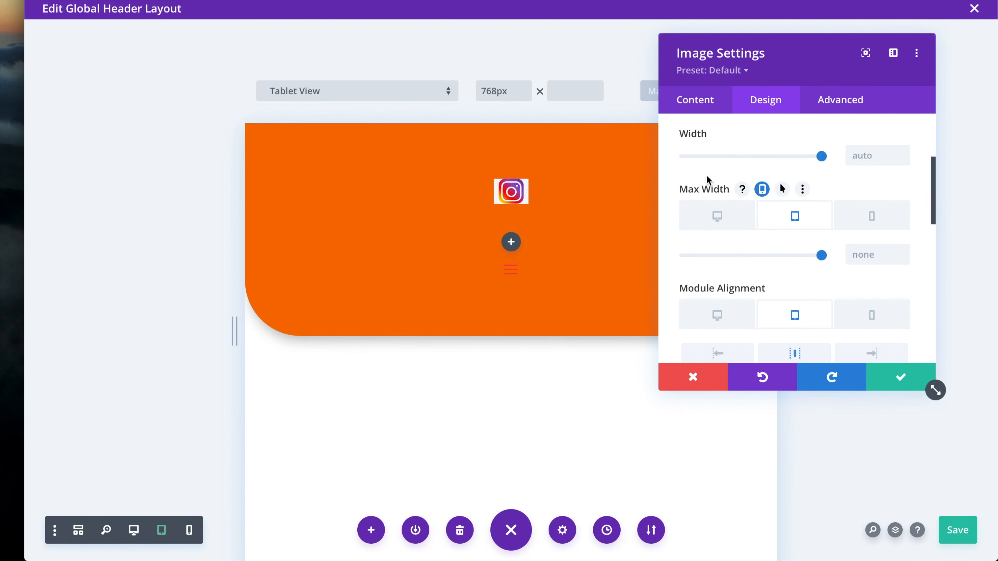
# Set the logo's tablet Max Width to 100px and apply the image settings
pyautogui.click(872, 255)
pyautogui.write('100')
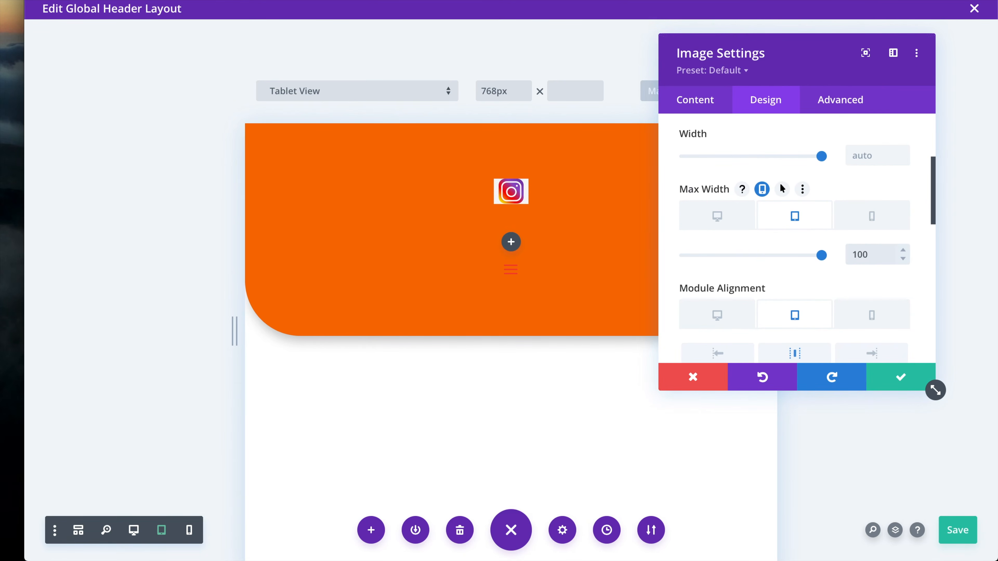
pyautogui.write('px')
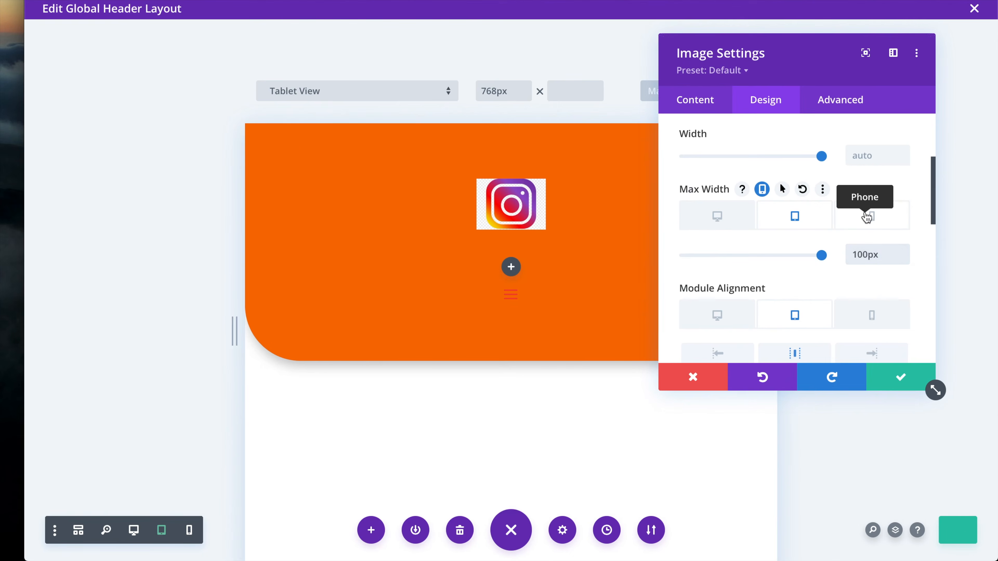
pyautogui.click(869, 216)
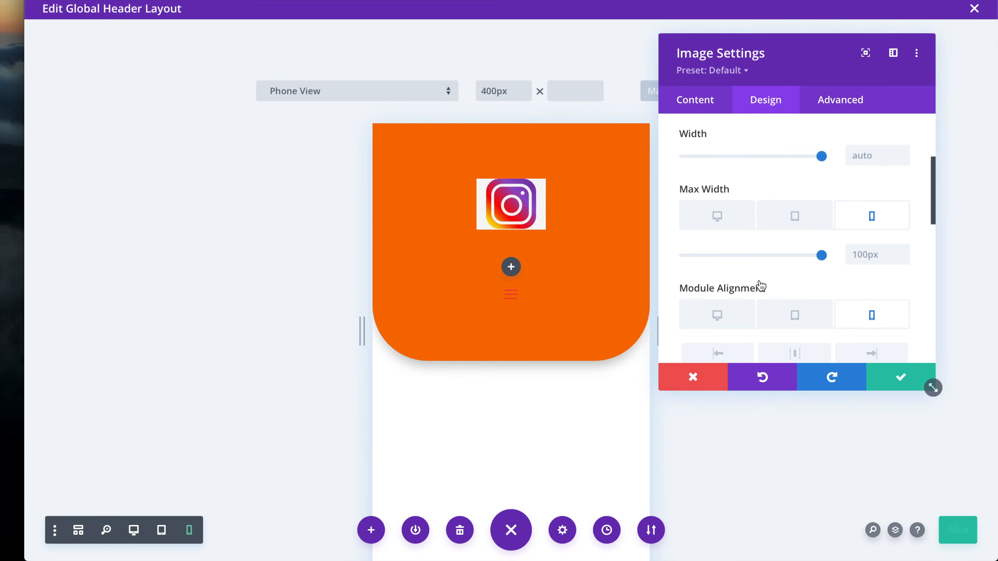
pyautogui.click(893, 374)
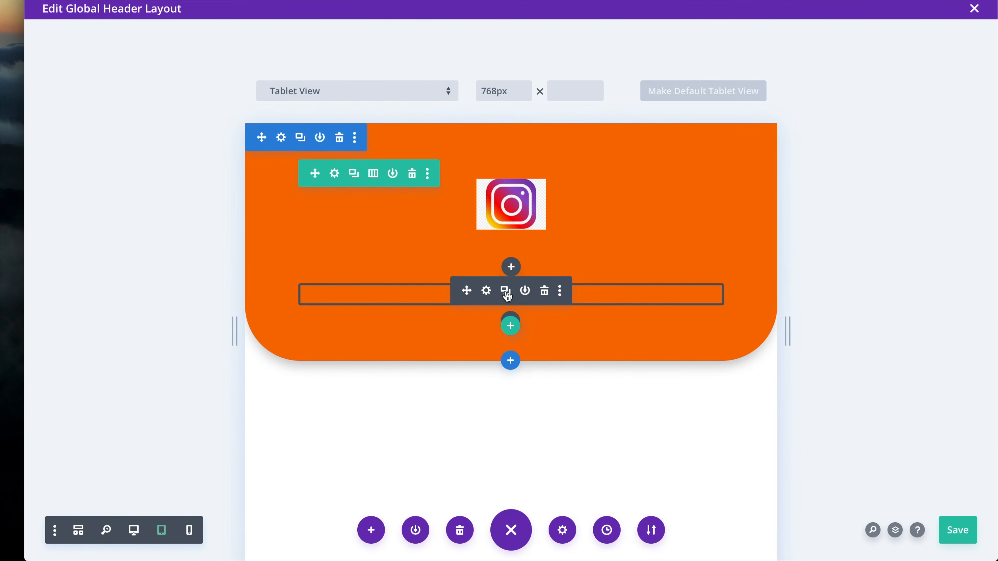
# Set the menu's Mobile Menu Background Color to white in the Dropdown Menu options
pyautogui.click(485, 291)
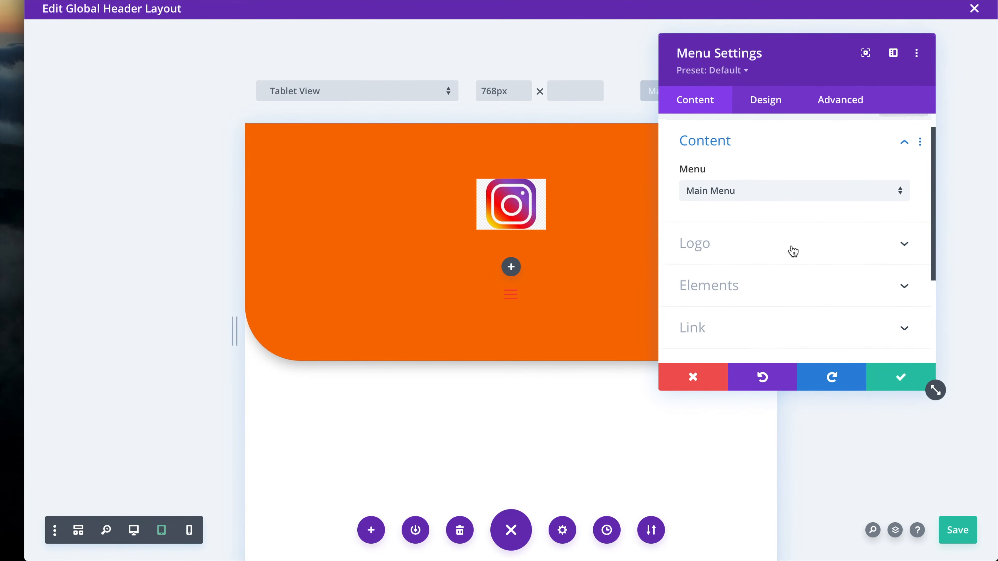
pyautogui.click(764, 101)
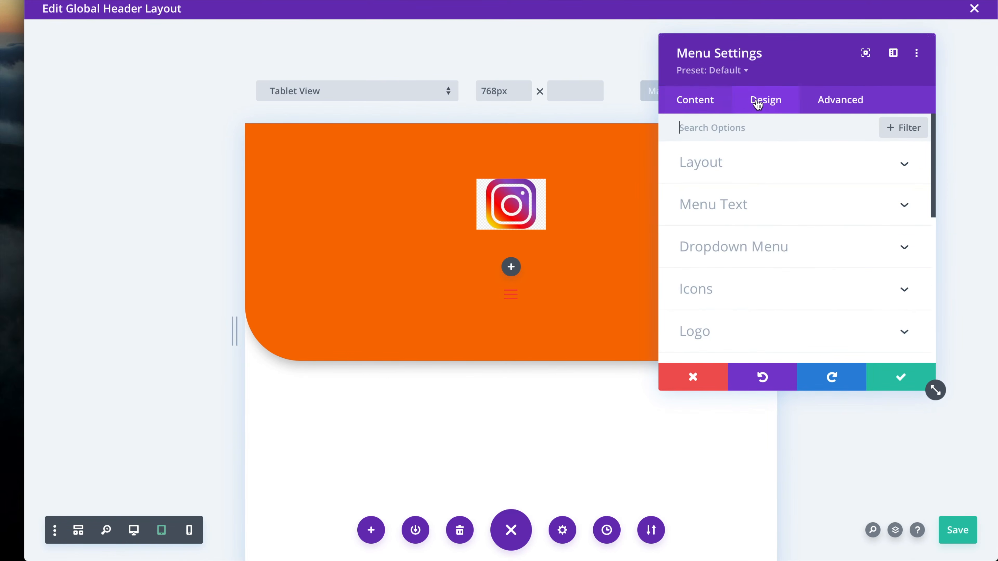
pyautogui.click(756, 247)
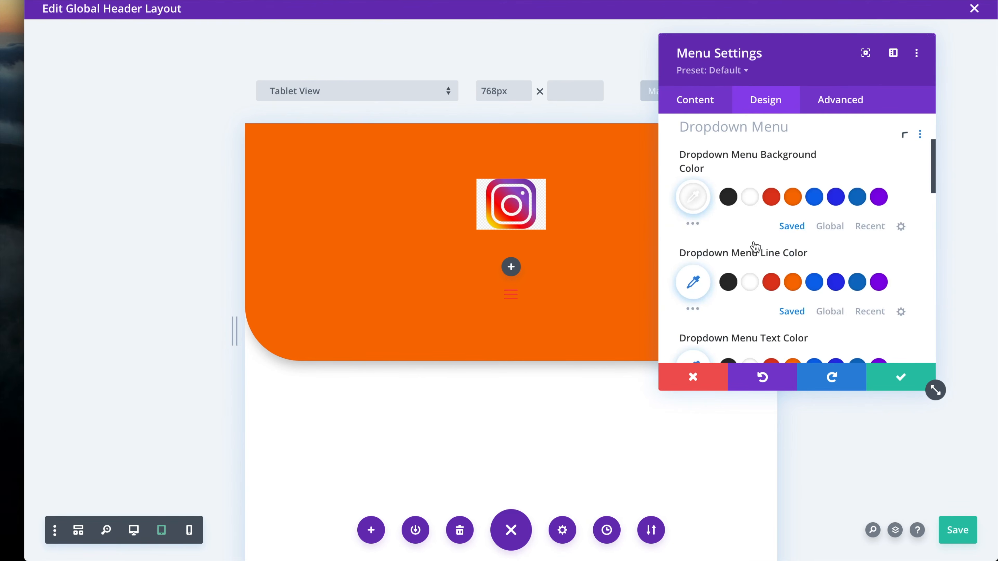
pyautogui.click(688, 205)
pyautogui.scroll(-5, 808, 268)
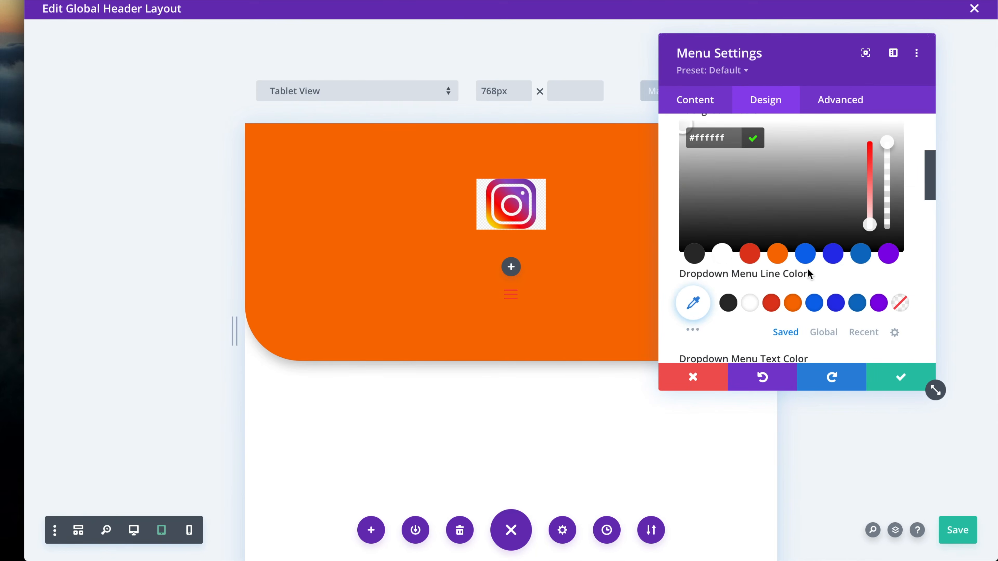
pyautogui.scroll(-5, 808, 268)
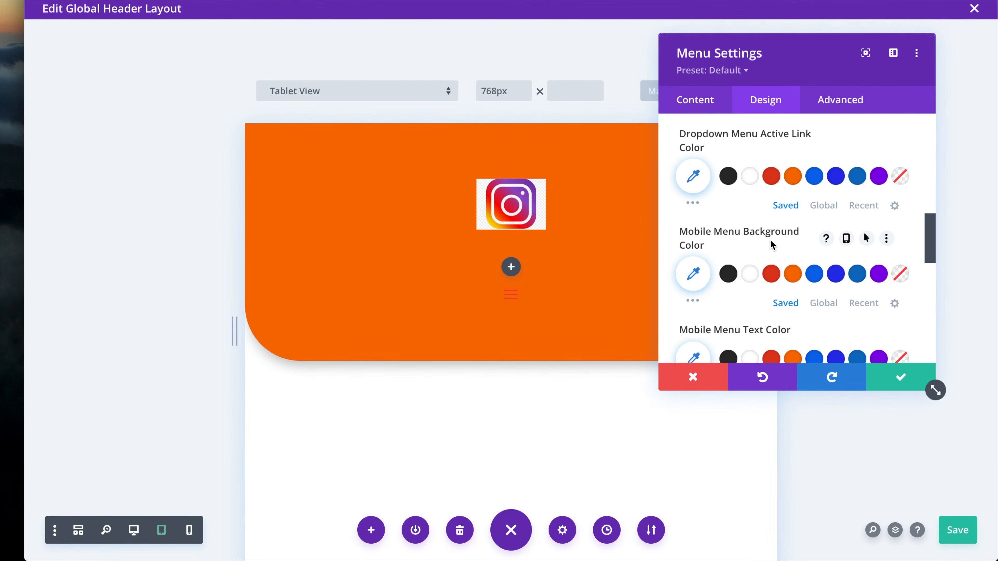
pyautogui.click(750, 274)
# Apply the menu changes, save the global header and close the layout editor
pyautogui.scroll(-3, 834, 322)
pyautogui.scroll(-2, 832, 321)
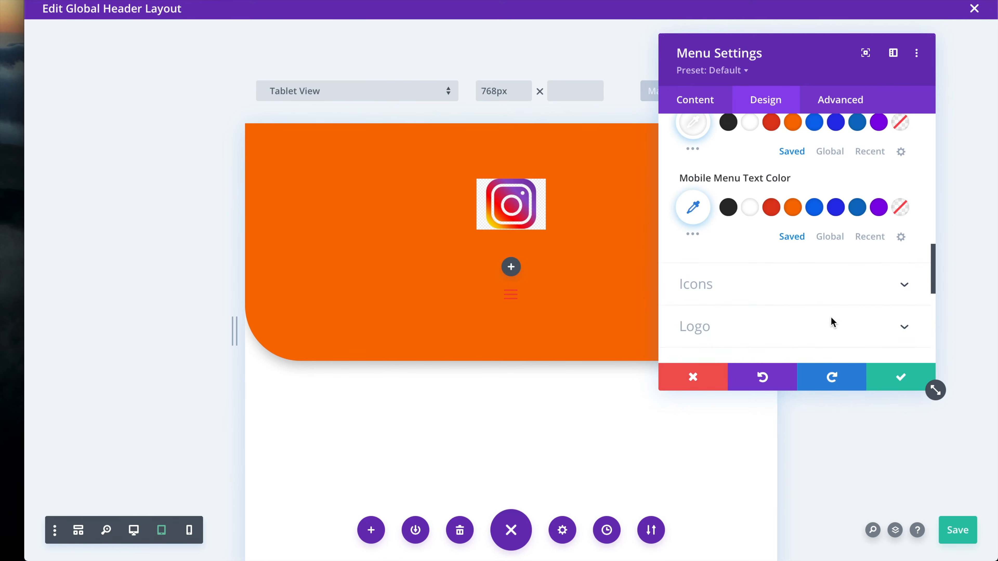
pyautogui.click(901, 376)
pyautogui.click(964, 537)
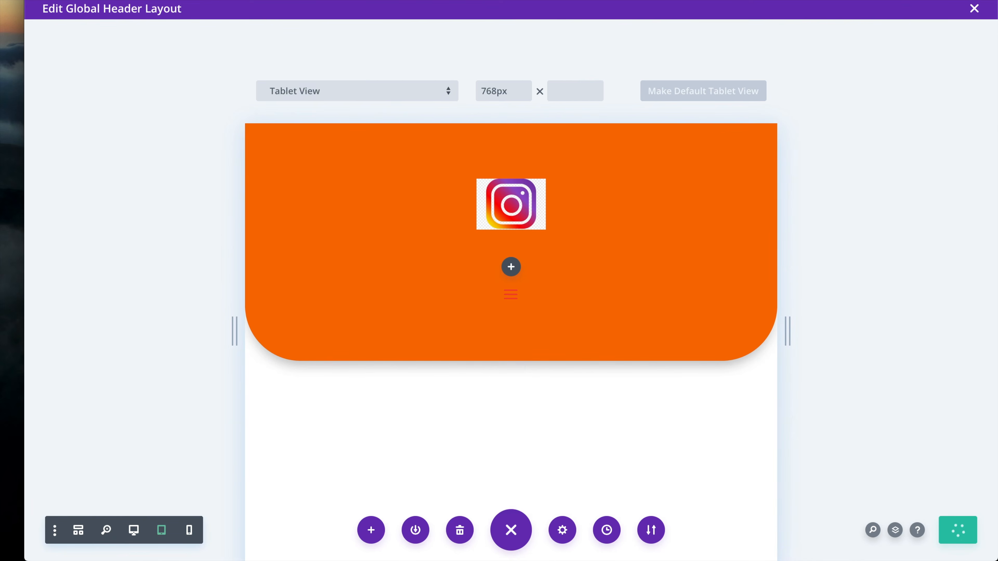
pyautogui.click(975, 8)
# Switch to the live Home page and reload it to show the new header
pyautogui.click(240, 43)
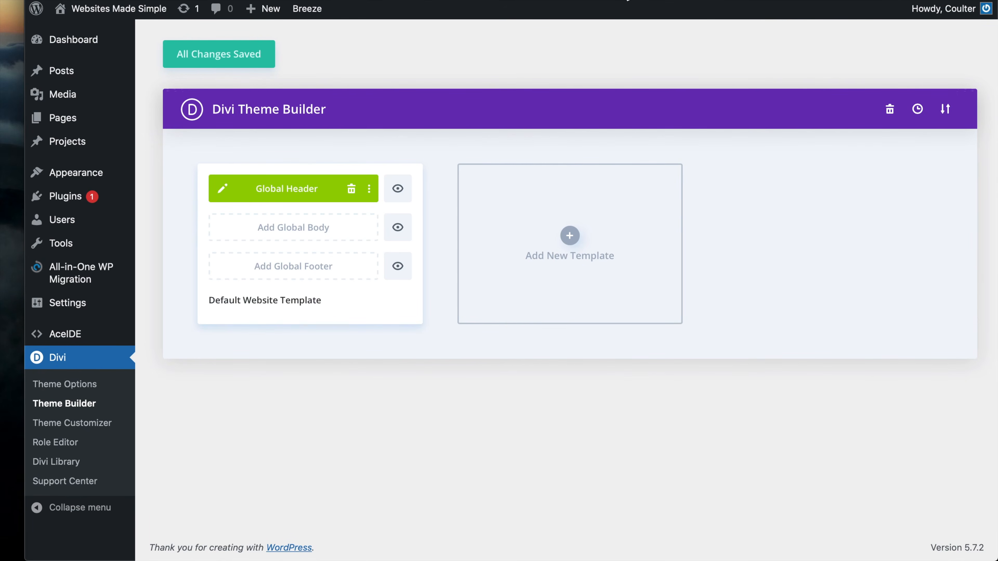
pyautogui.click(626, 1)
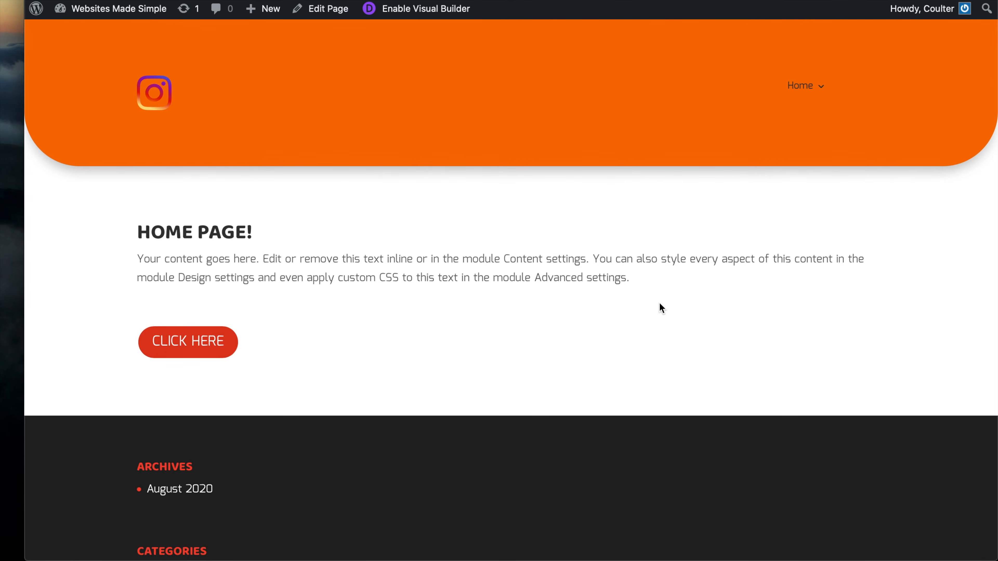
pyautogui.press('super+r')
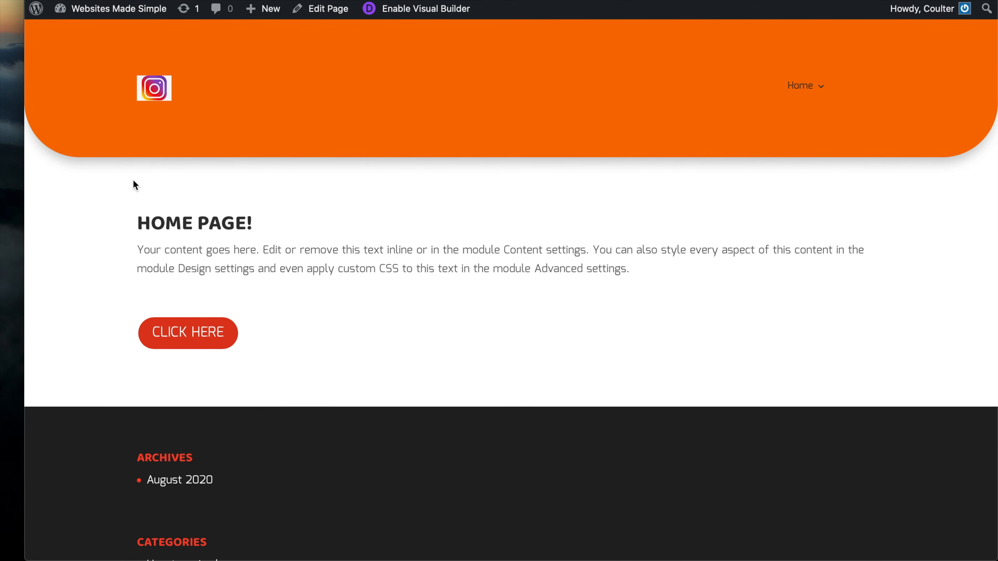
# Narrow the window to phone width, toggle the white mobile menu, then restore full width
pyautogui.moveTo(22, 181); pyautogui.dragTo(340, 198)
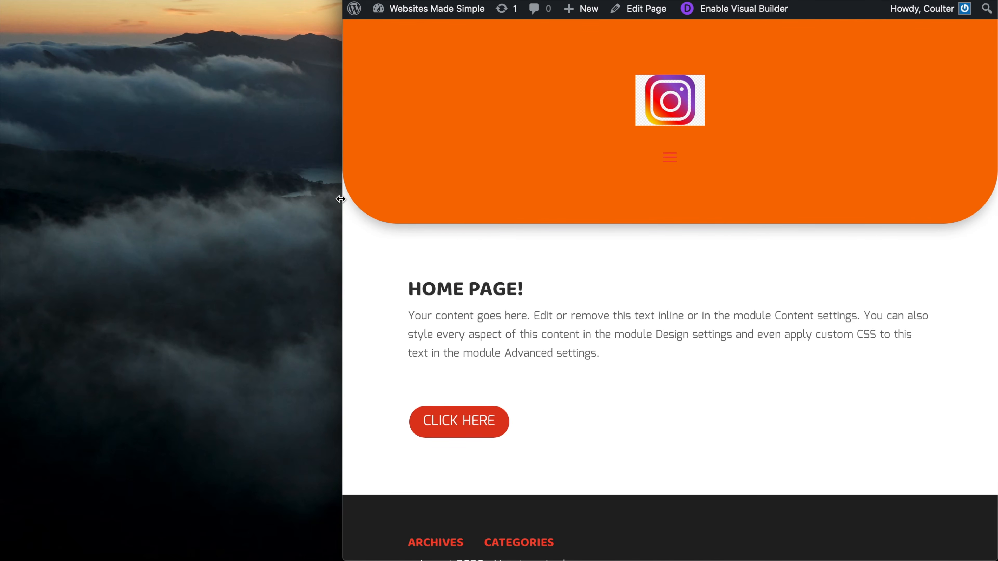
pyautogui.click(675, 157)
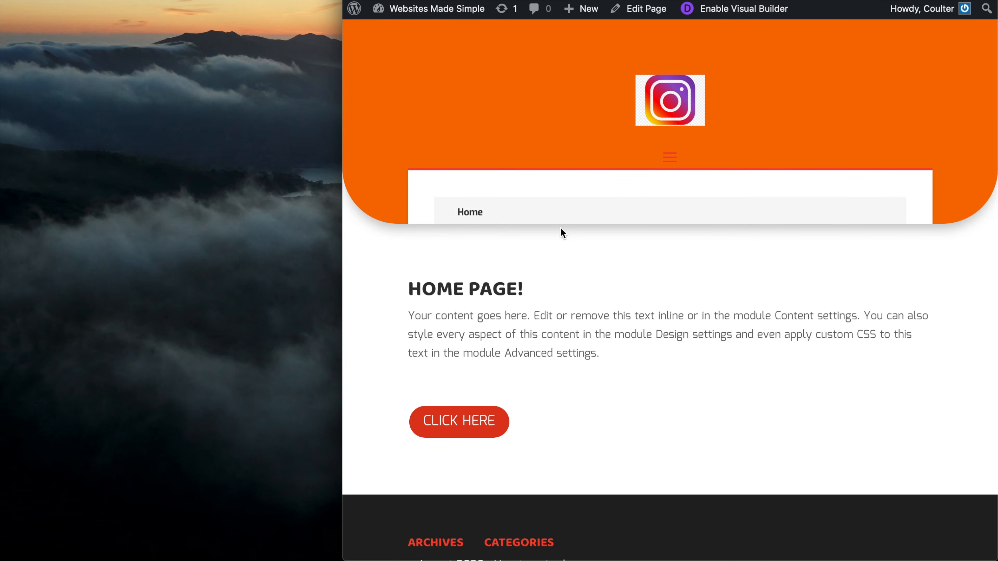
pyautogui.click(673, 157)
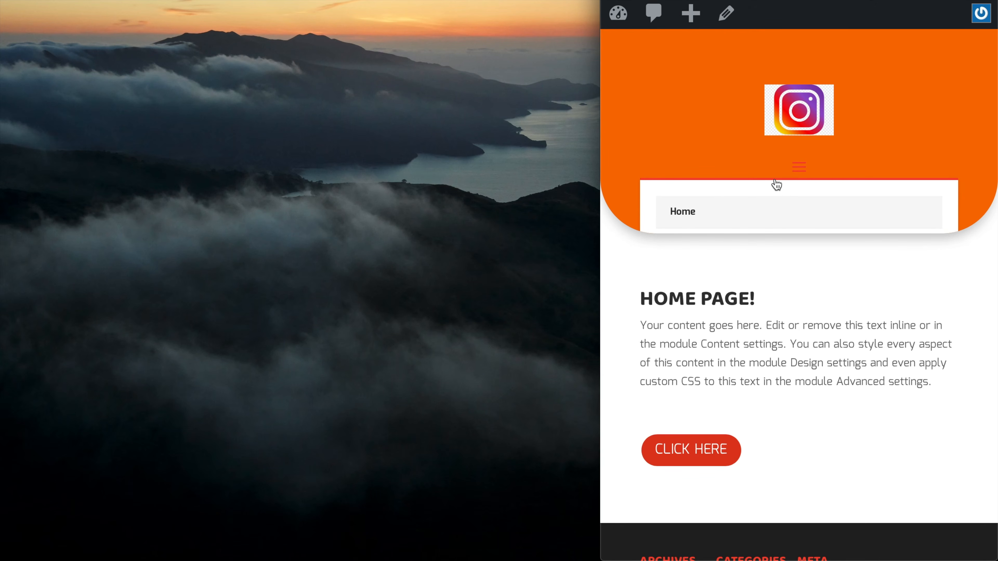
pyautogui.click(799, 169)
pyautogui.click(799, 168)
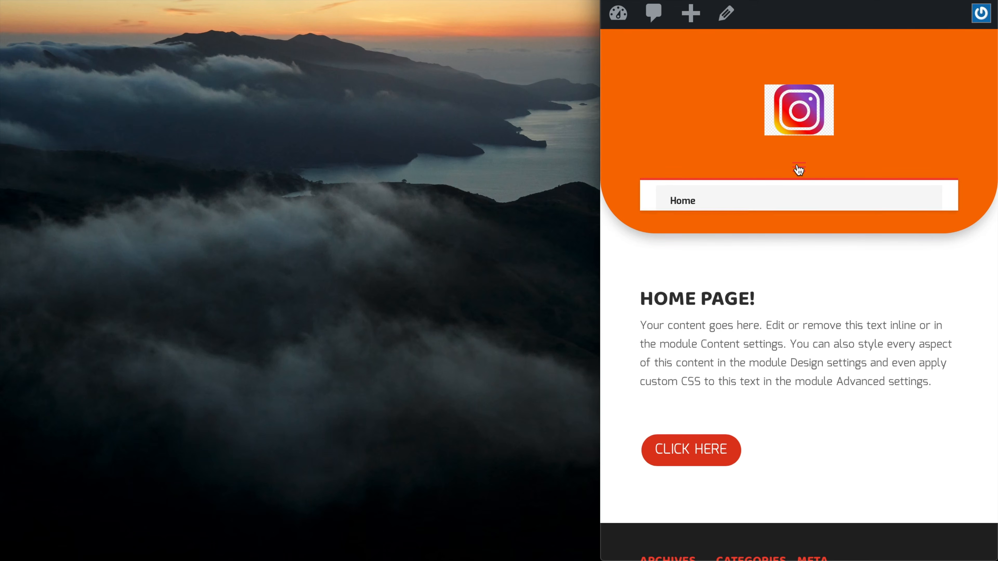
pyautogui.click(791, 169)
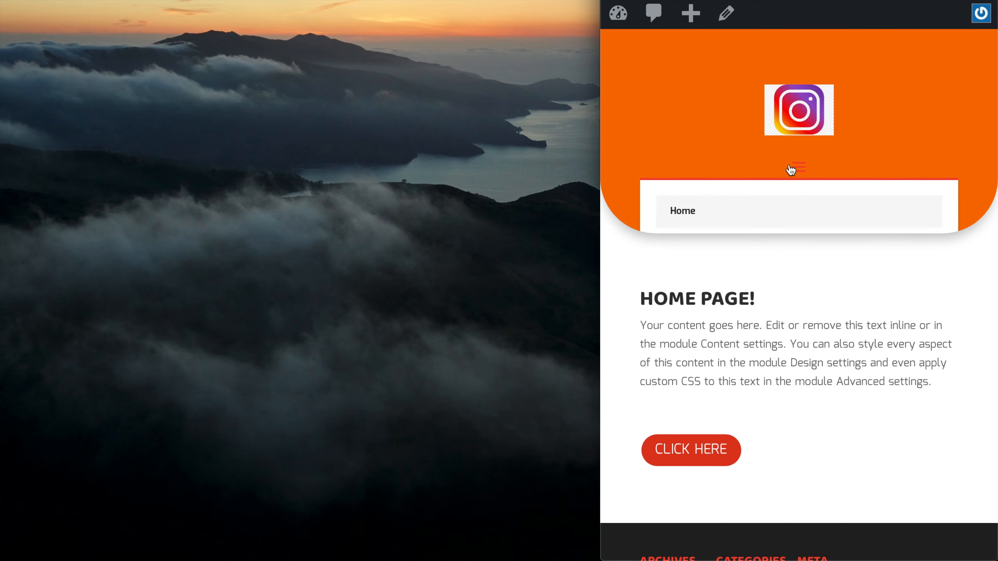
pyautogui.moveTo(601, 188); pyautogui.dragTo(1, 193)
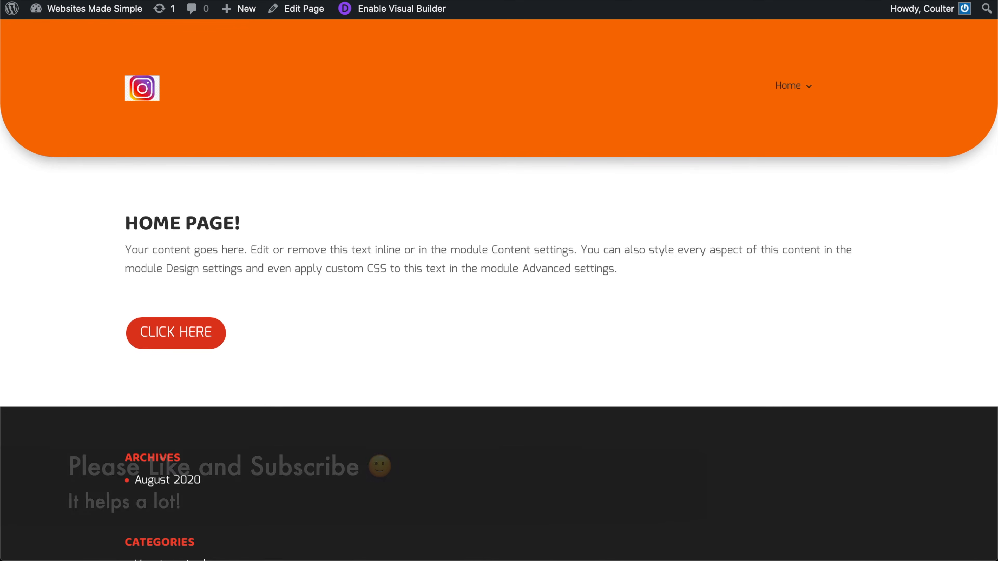
pyautogui.moveTo(800, 88)
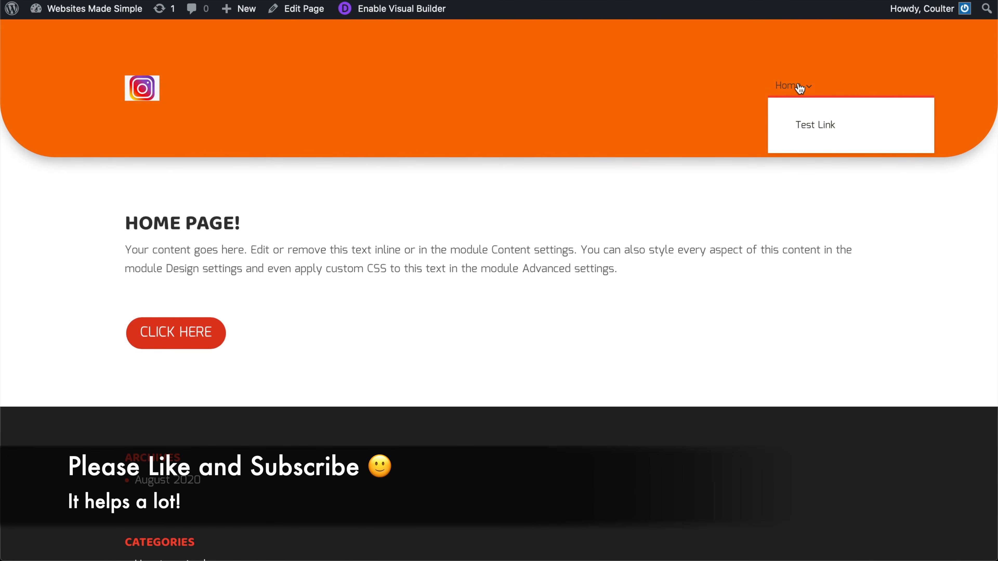